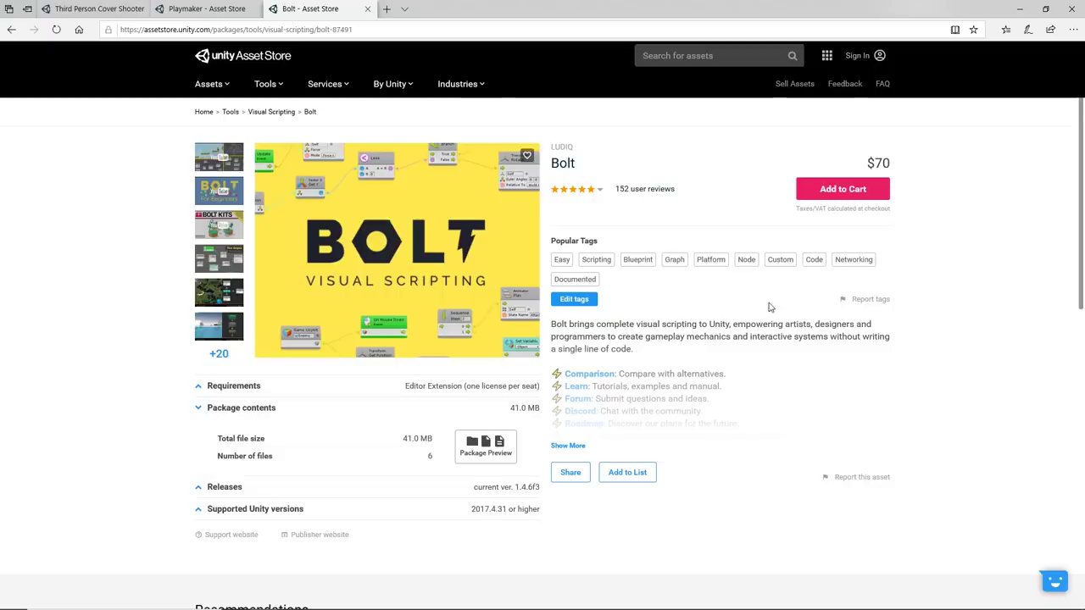
- Compare the Playmaker and Bolt asset pages, then show the $75 Third Person Cover Shooter Template
click(200, 6)
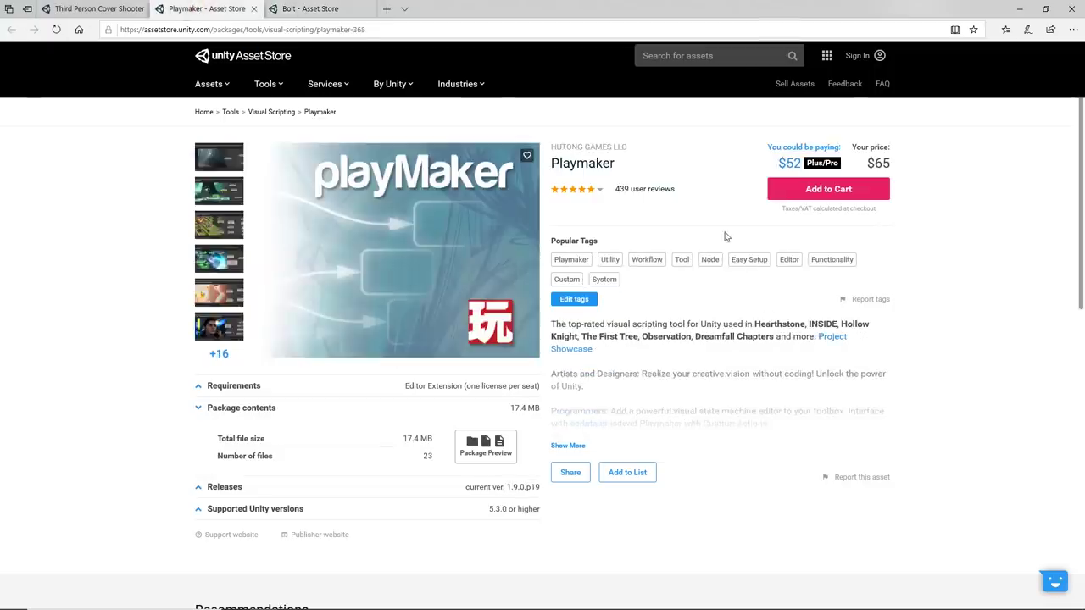
click(307, 8)
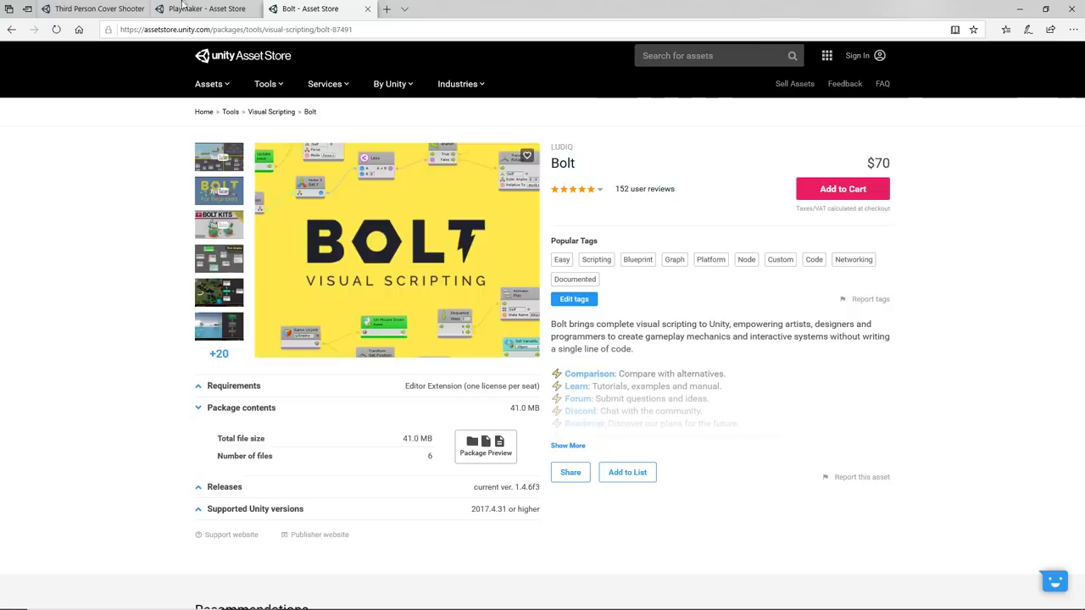
click(100, 7)
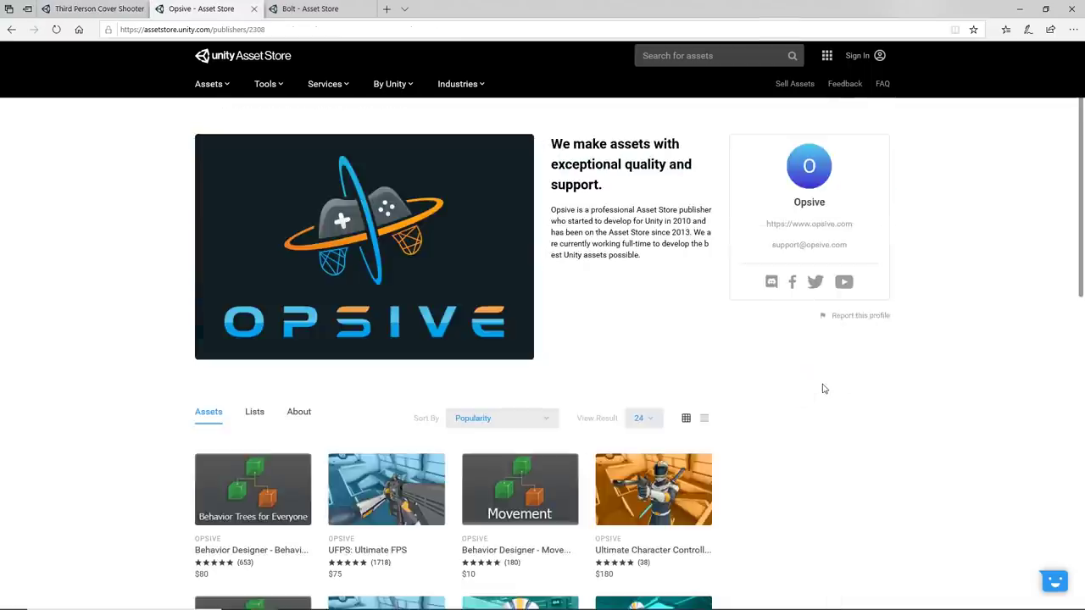
- Scroll down the Opsive publisher's Assets grid, back up to the banner, and down again
scroll(822, 386, down, 3)
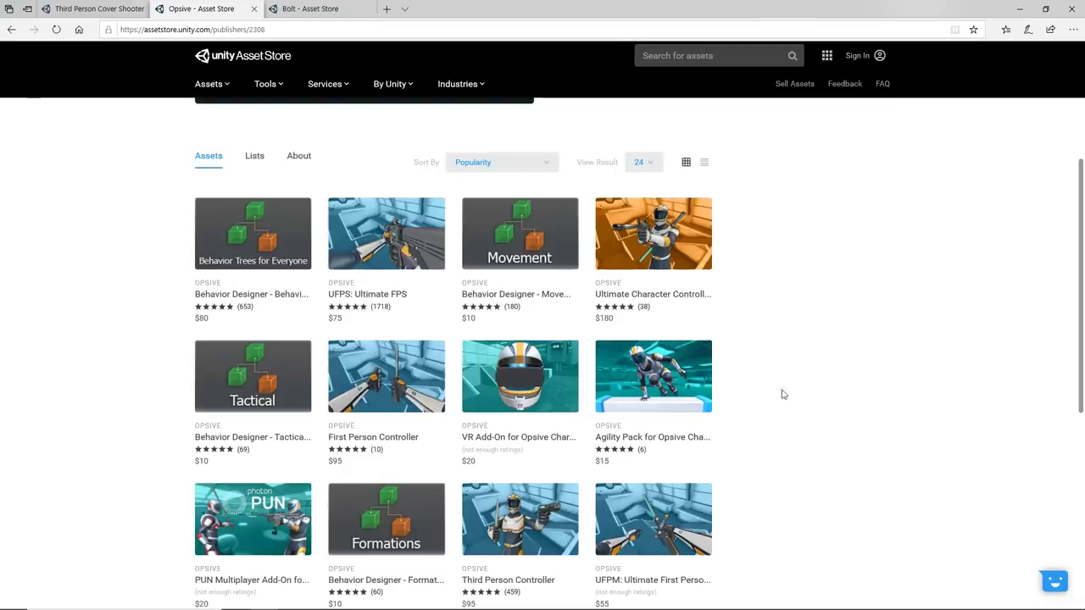
scroll(784, 392, up, 3)
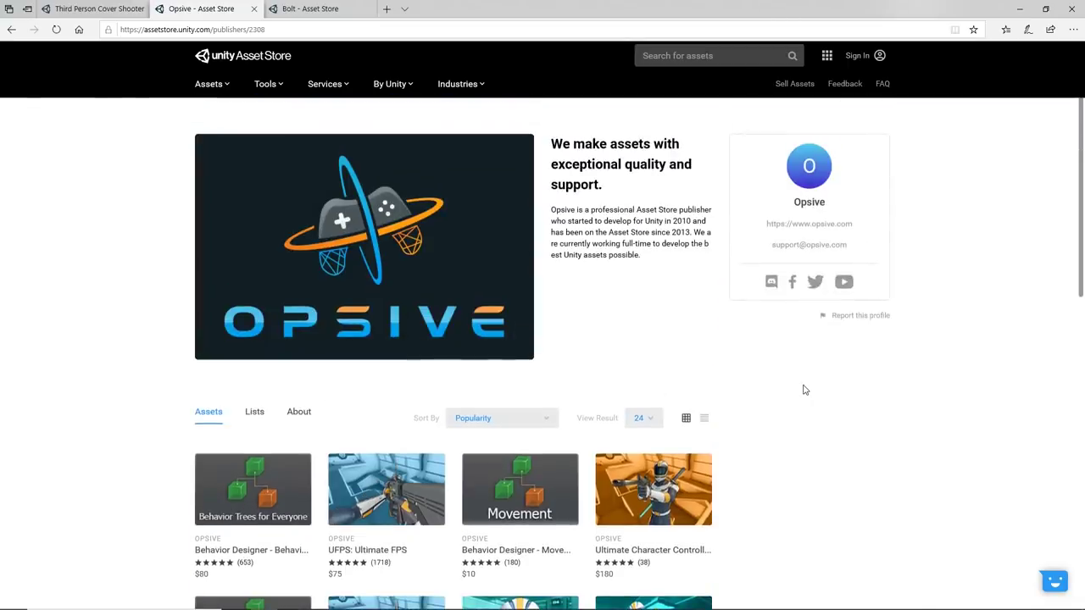
scroll(954, 412, down, 3)
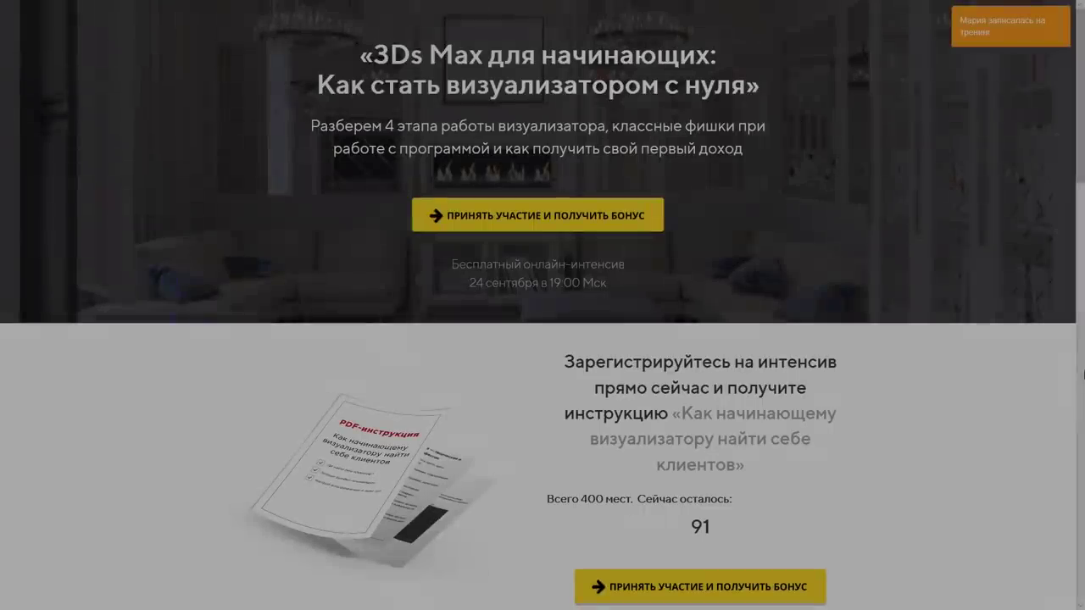
- Advance the portfolio carousel eight images, then move on to the 'На интенсиве вы узнаете' section
scroll(1059, 344, down, 8)
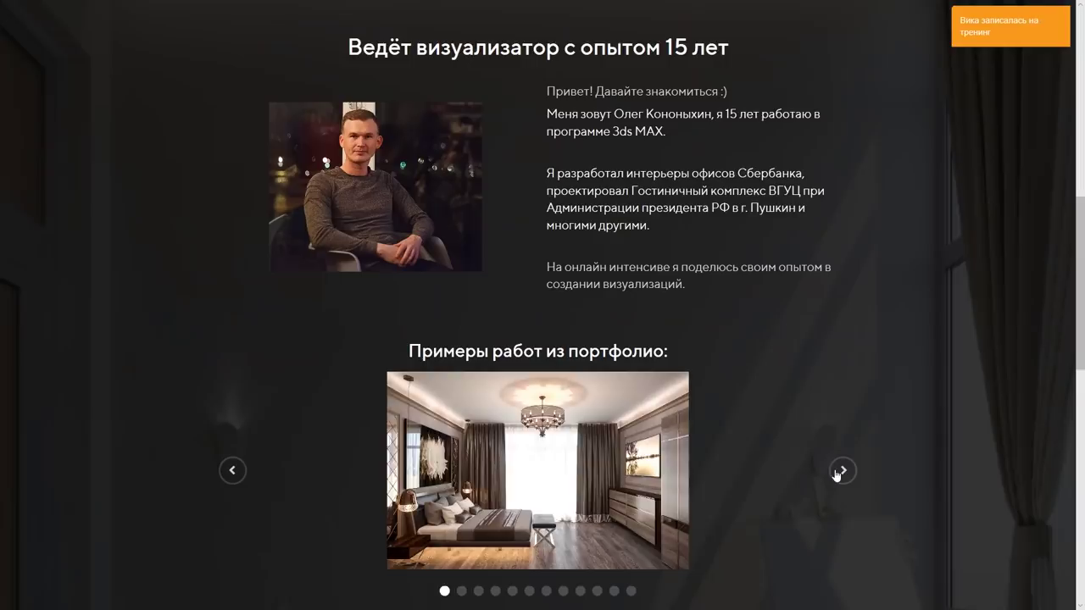
click(836, 472)
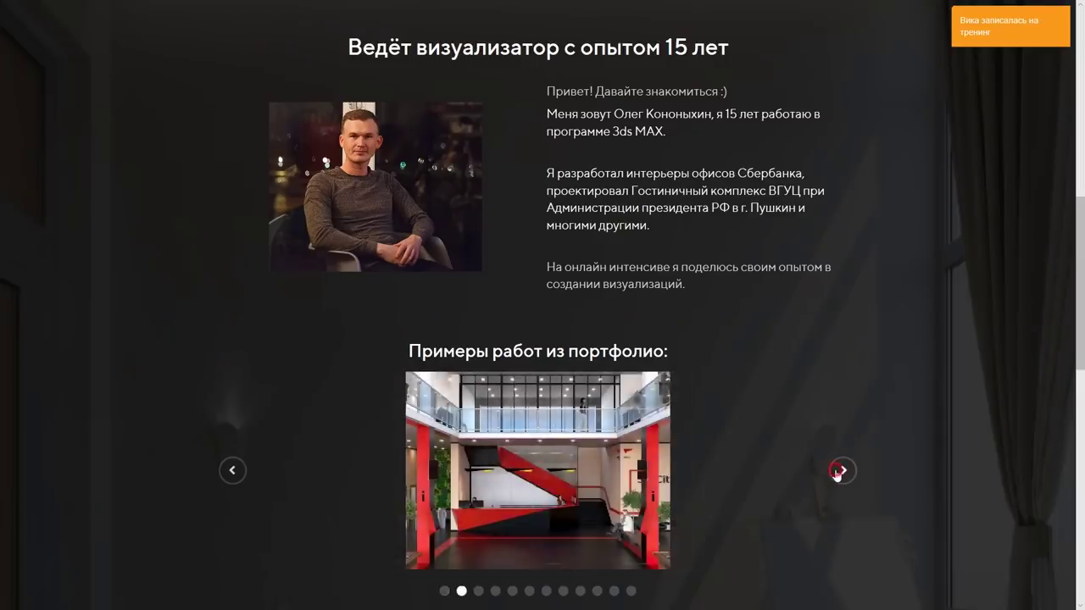
click(836, 472)
click(836, 472)
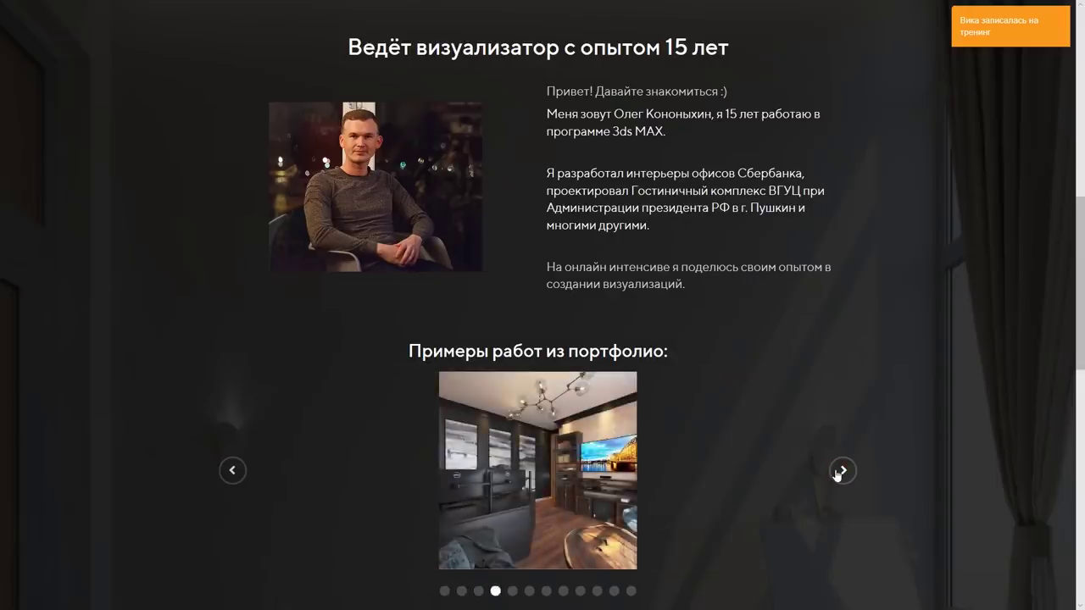
click(836, 472)
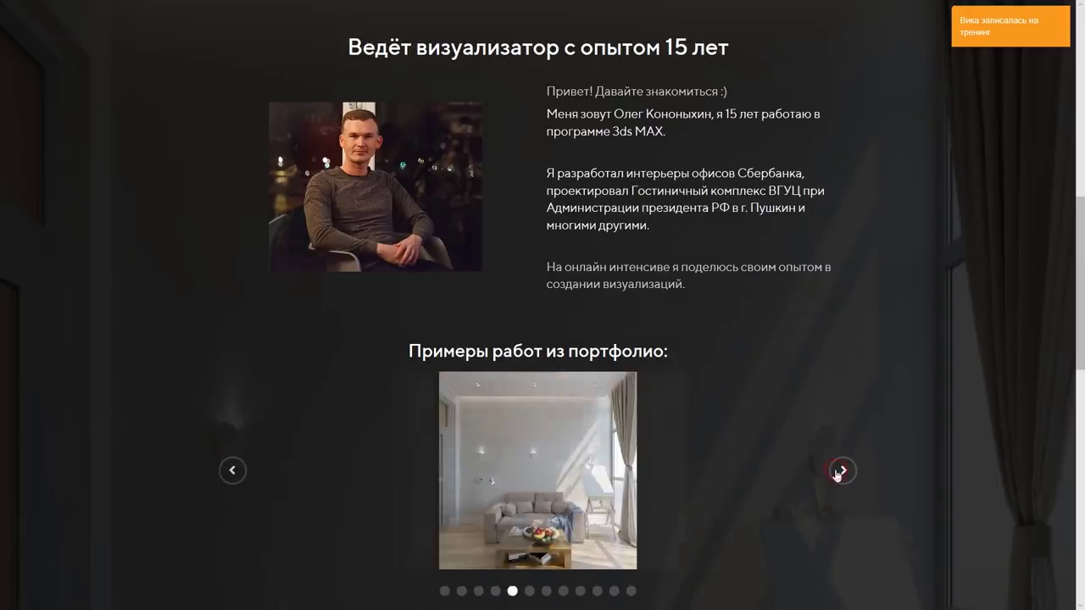
click(837, 472)
click(836, 472)
click(837, 472)
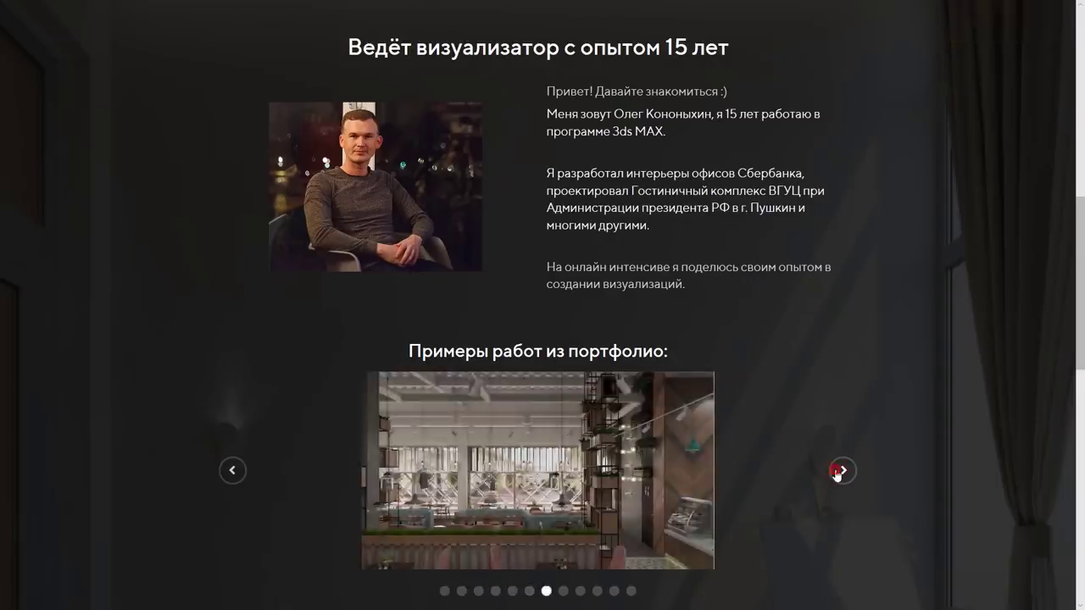
click(836, 472)
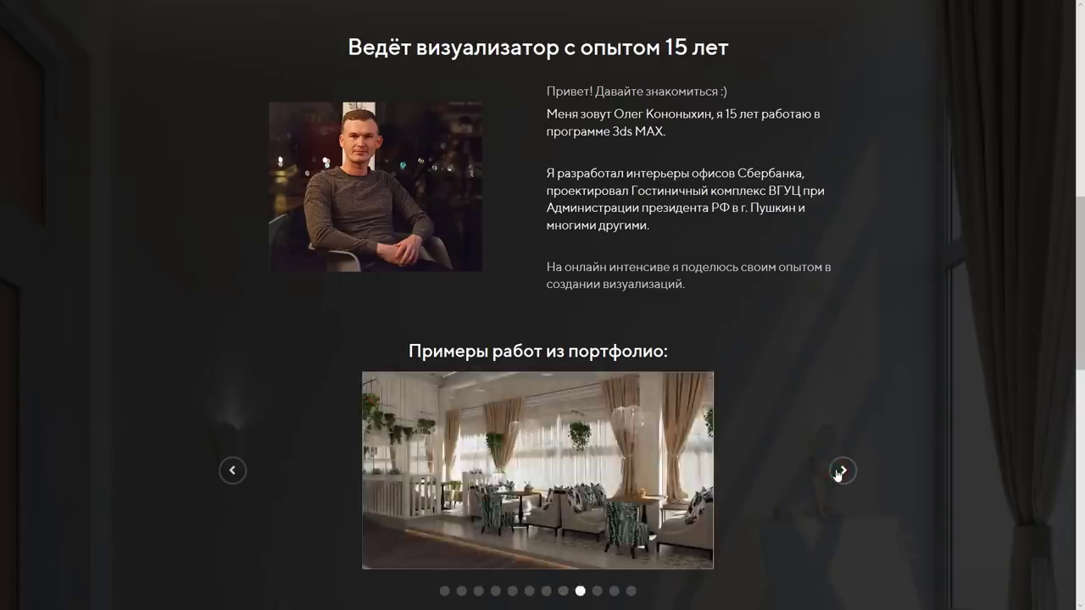
scroll(1007, 420, down, 10)
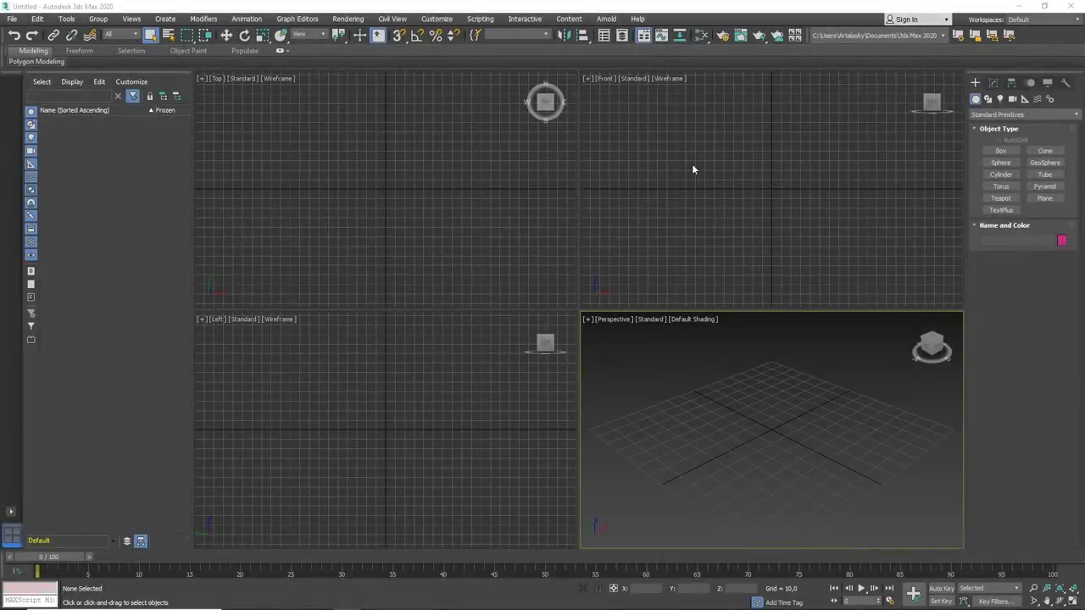
- Render the Front view with Shift+Q, then close the render result window
click(692, 170)
key(shift+q)
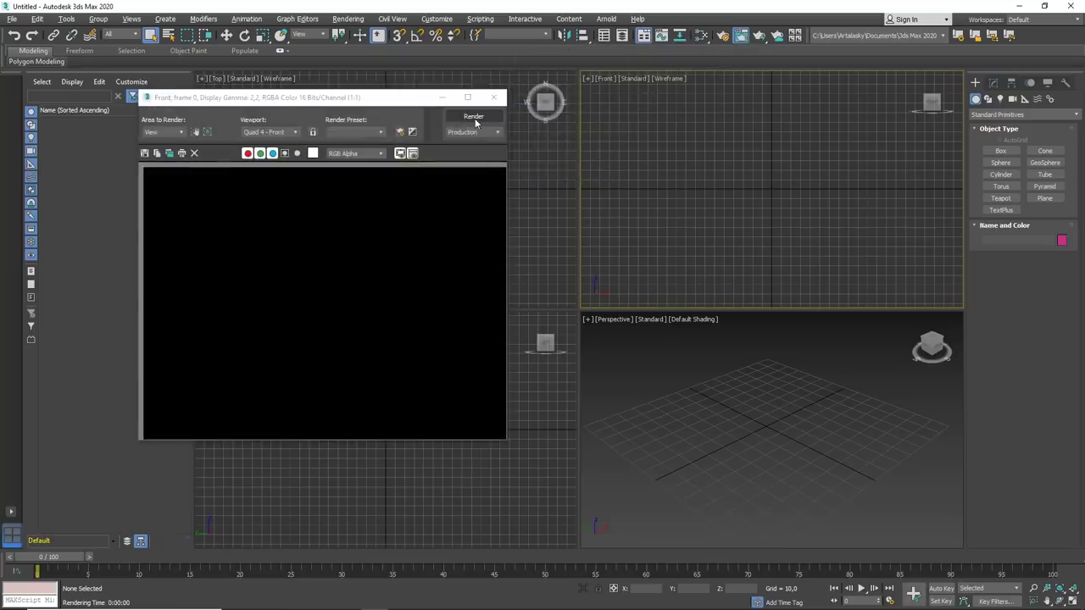
click(494, 98)
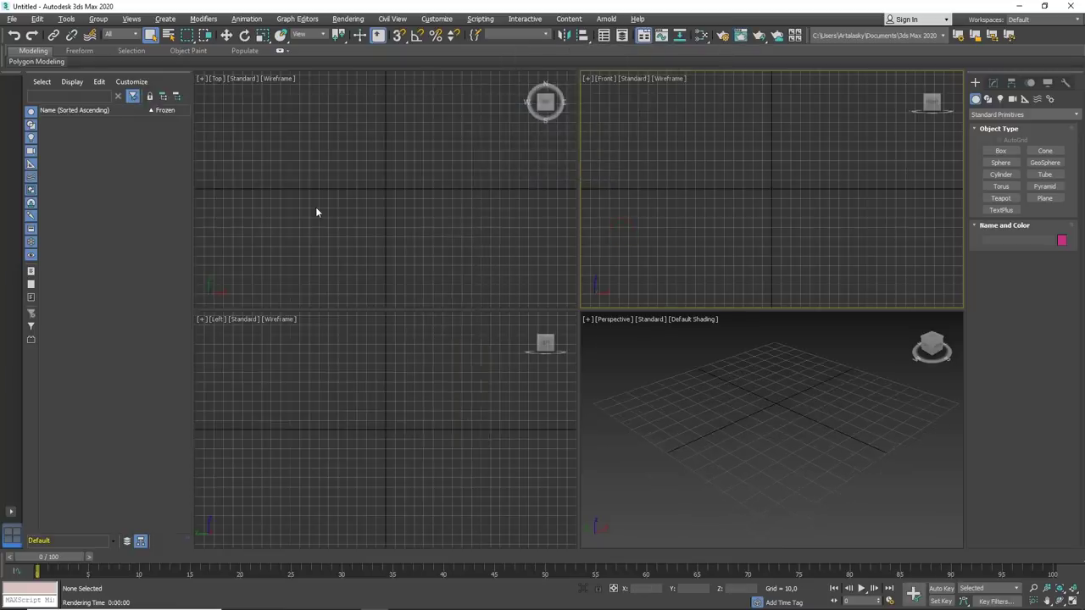
- Narrow the Scene Explorer and maximize the Perspective viewport with Alt+W
drag(193, 190, 127, 192)
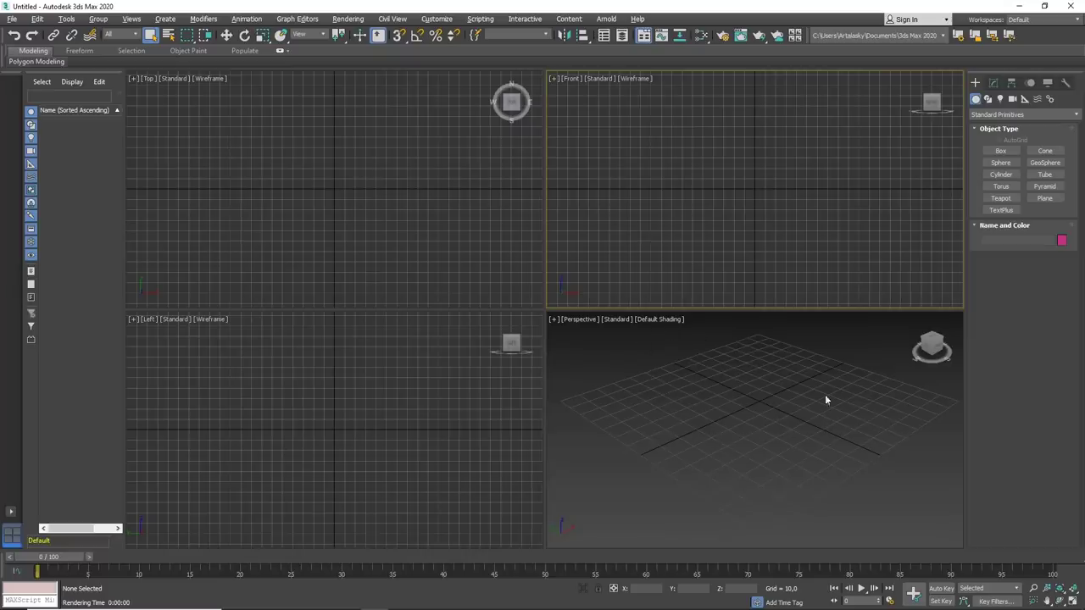
click(700, 405)
key(alt+w)
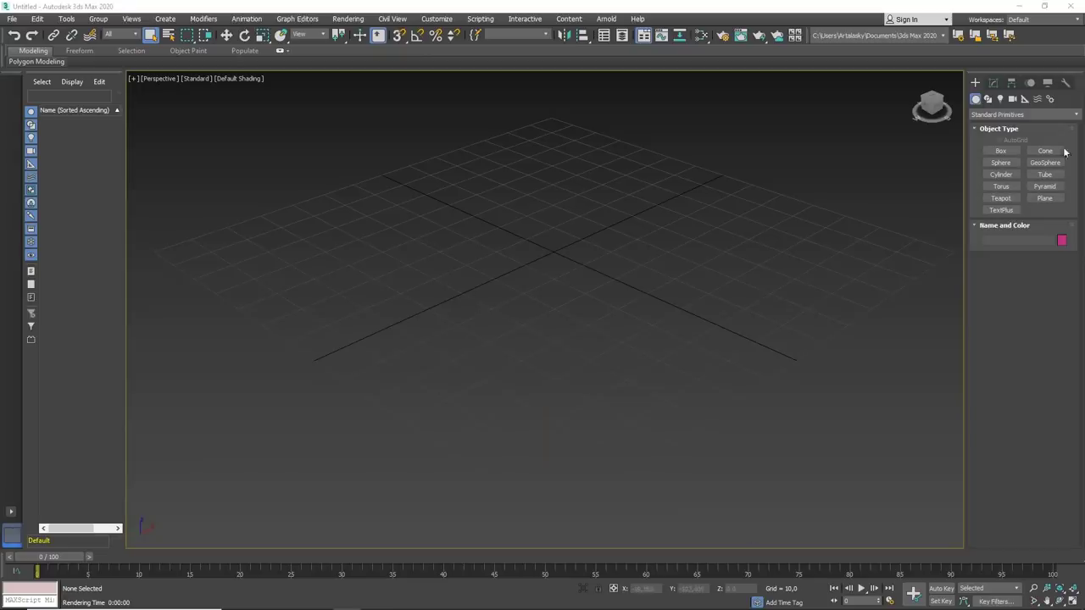
- Draw a tall, thin Cylinder001 at the grid centre and frame it in view
click(1001, 173)
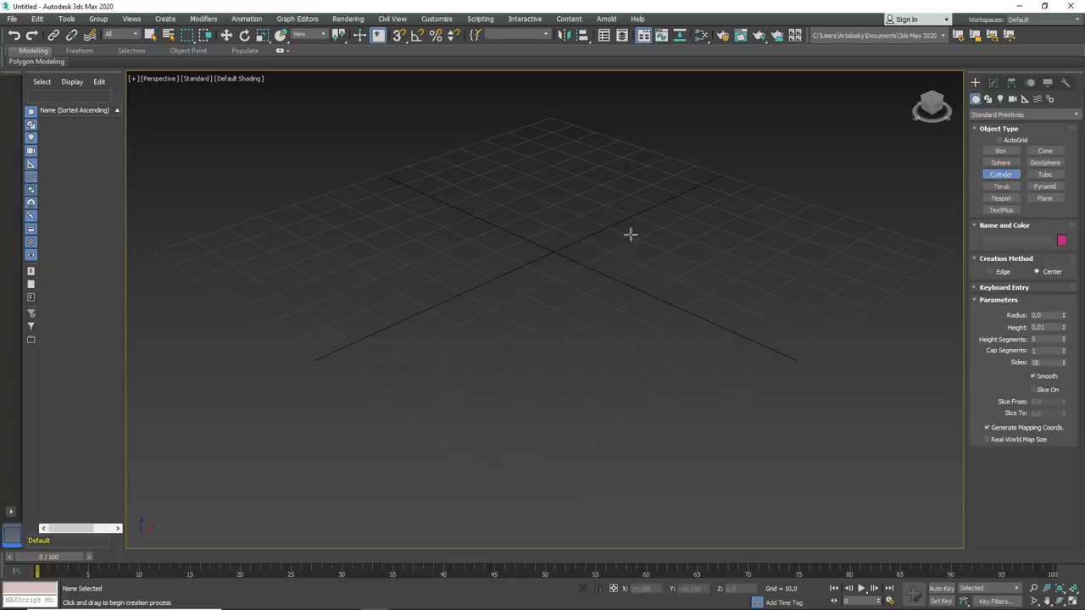
drag(552, 251, 562, 252)
click(564, 253)
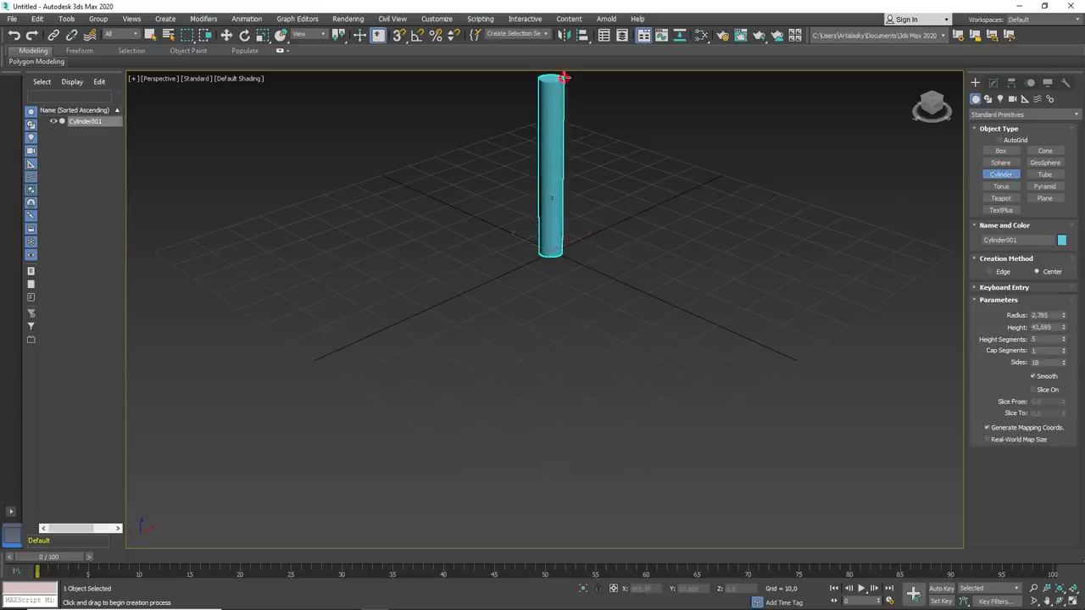
click(564, 78)
key(z)
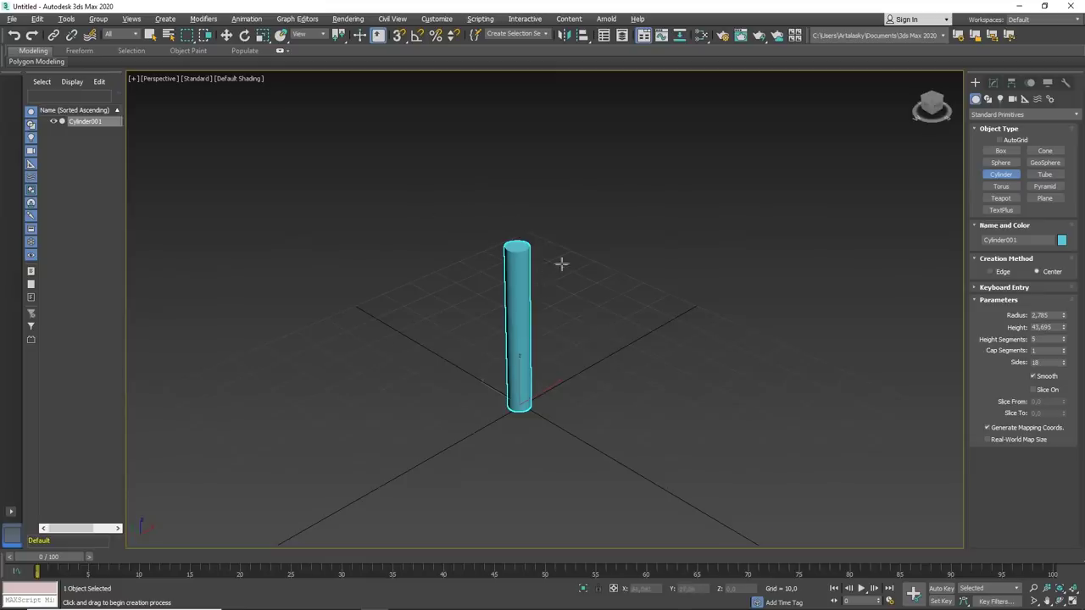
alt+middle_drag(561, 263, 600, 242)
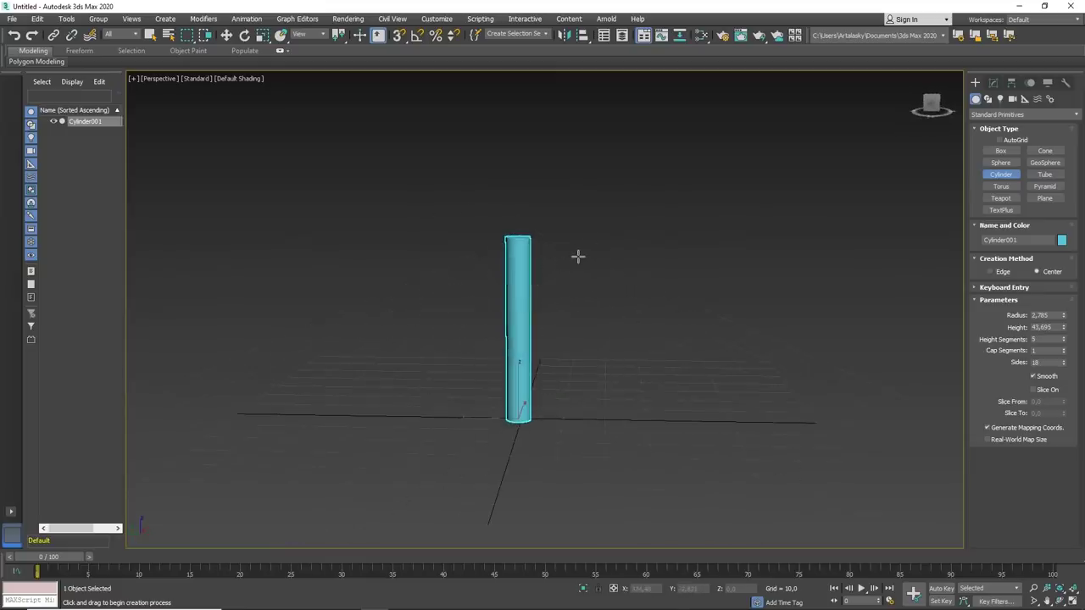
- Cancel a second cylinder and turn on Edged Faces display with F4
drag(604, 421, 602, 394)
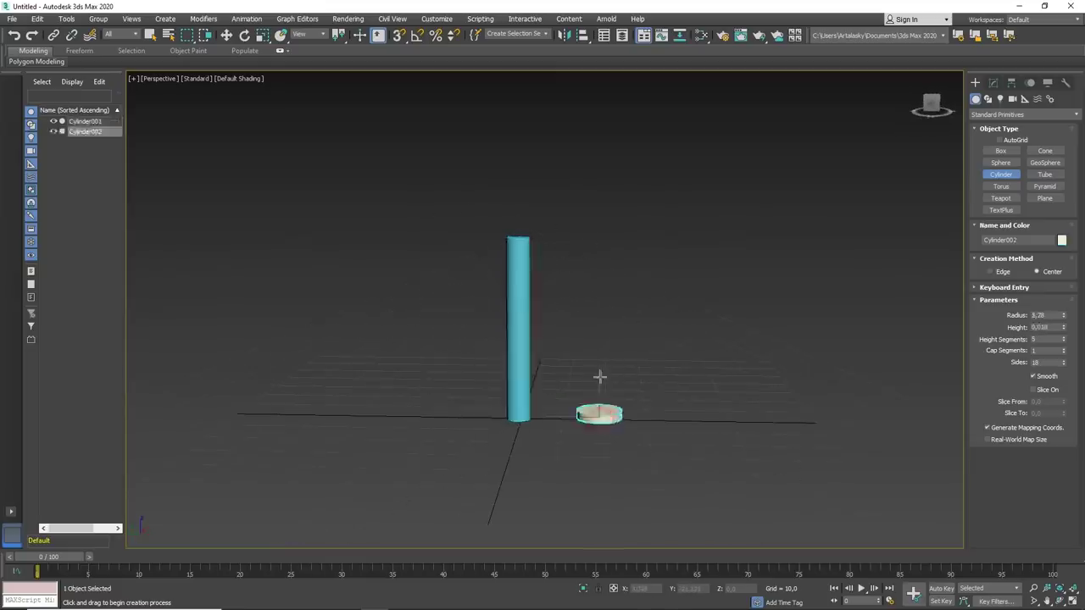
right_click(649, 332)
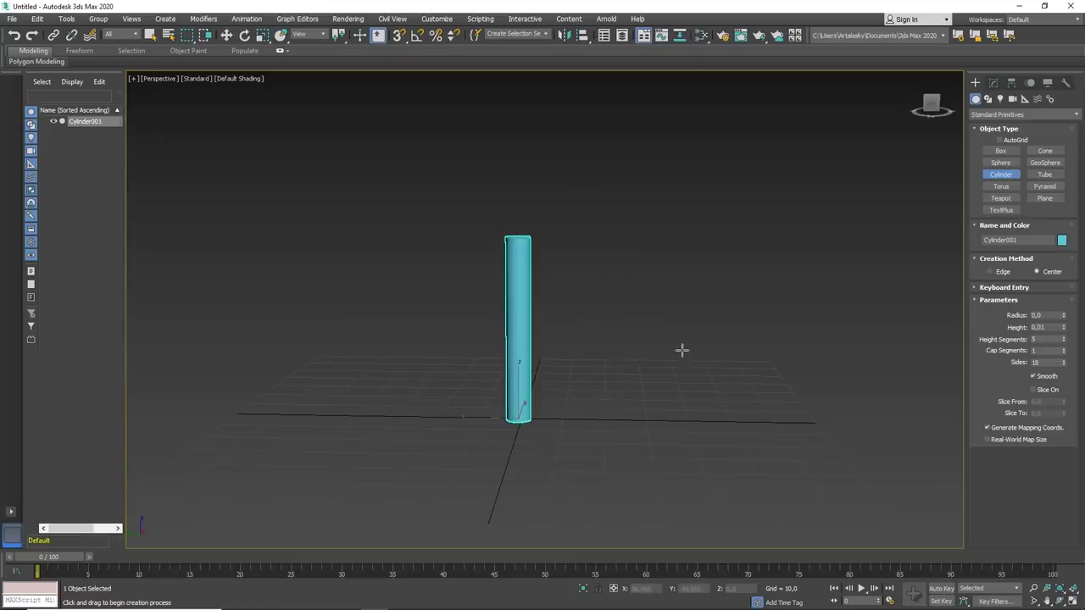
key(F4)
mouse_move(483, 272)
alt+middle_down()
mouse_move(499, 305)
mouse_move(554, 298)
mouse_move(594, 315)
alt+middle_up()
key(F4)
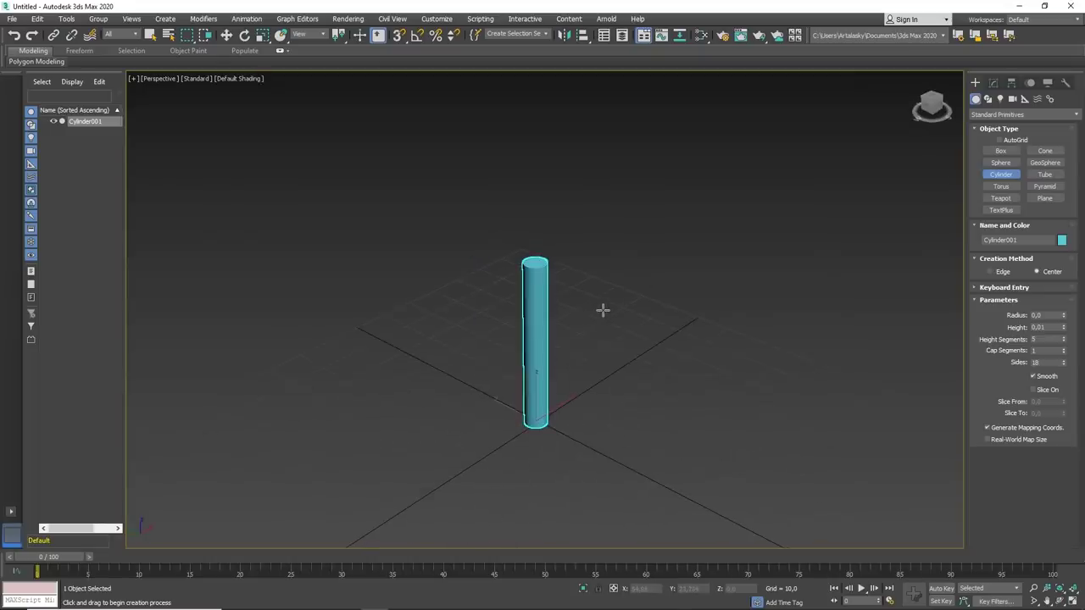
key(F4)
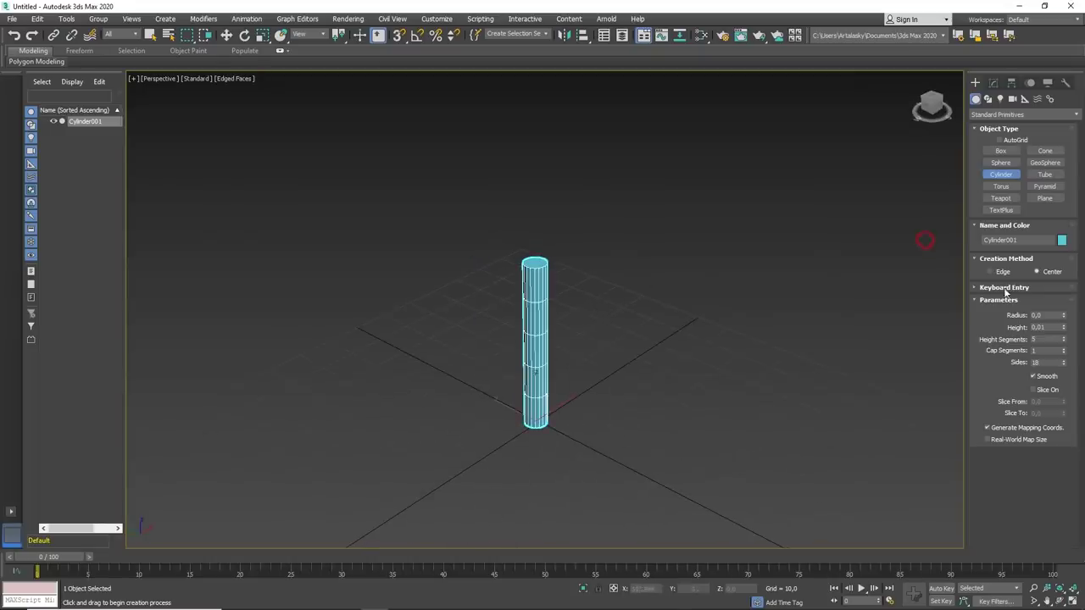
- Set a new starting radius and draw another cylinder, then undo it
drag(1066, 317, 1052, 348)
drag(649, 380, 670, 378)
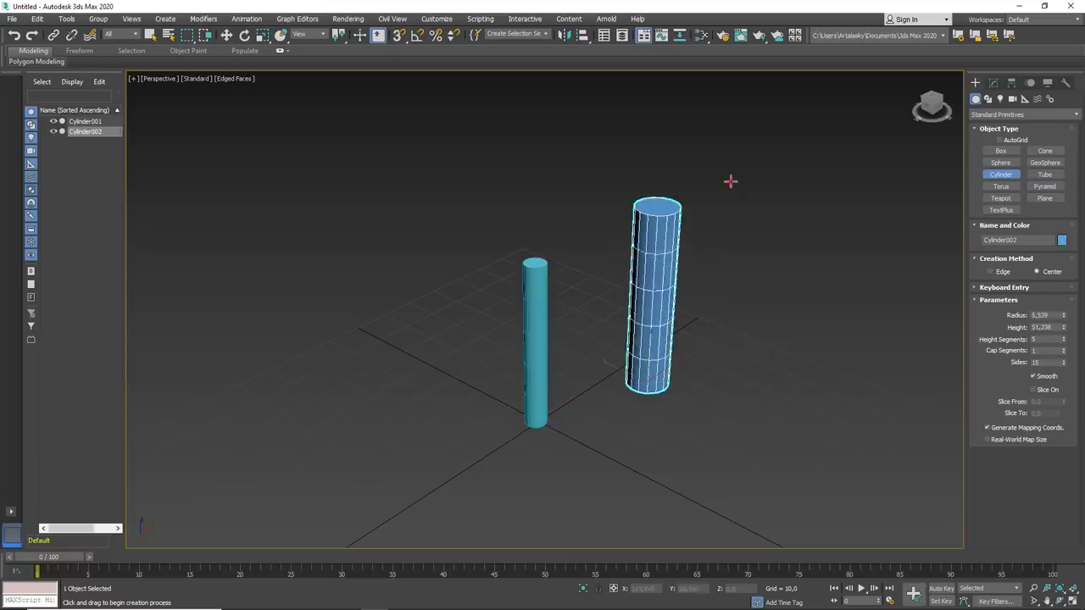
click(732, 212)
key(ctrl+z)
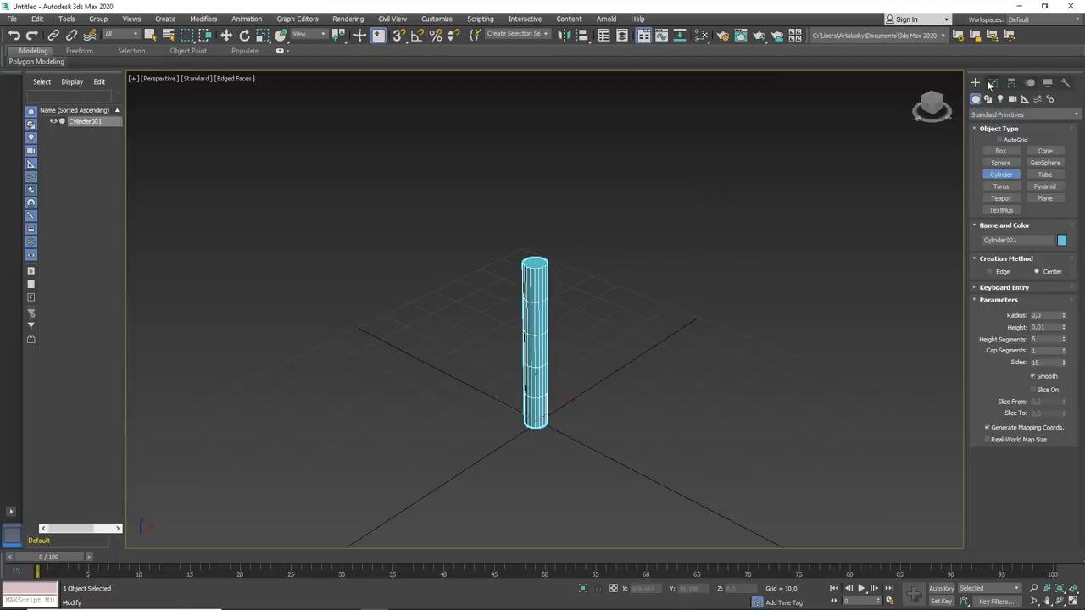
- Reduce Cylinder001's radius to about 2.003 and centre the view on it
click(994, 84)
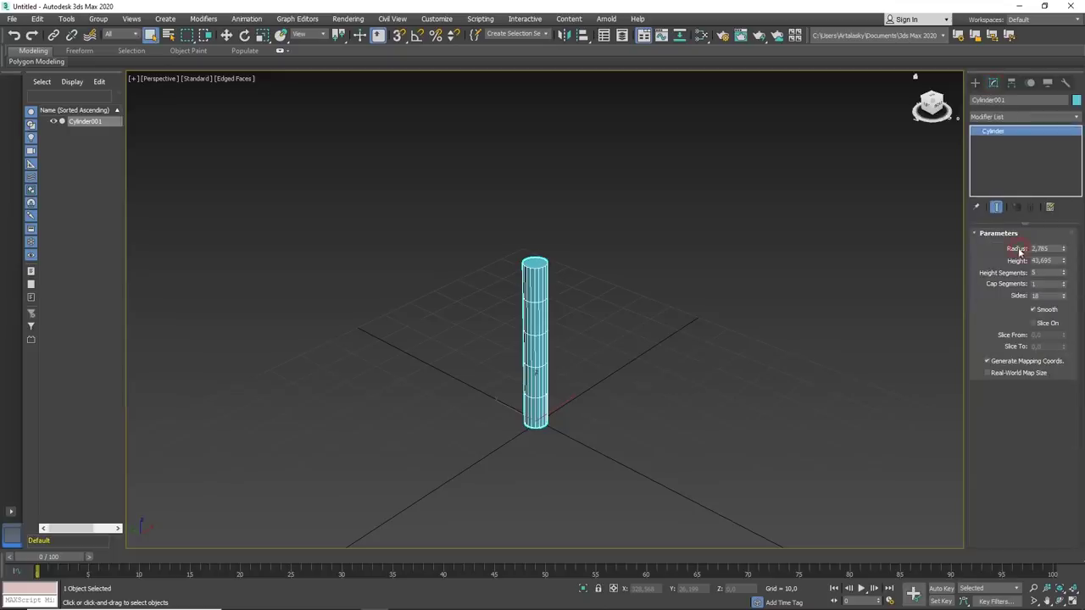
drag(1062, 251, 1064, 255)
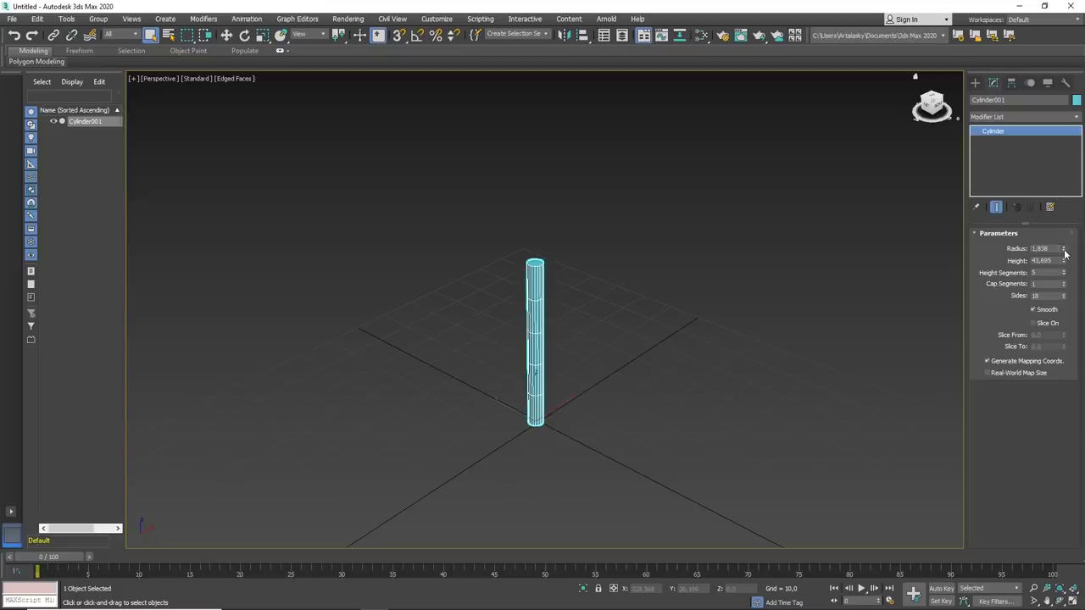
mouse_move(1064, 254)
mouse_down()
mouse_move(1071, 279)
mouse_move(1071, 250)
mouse_up()
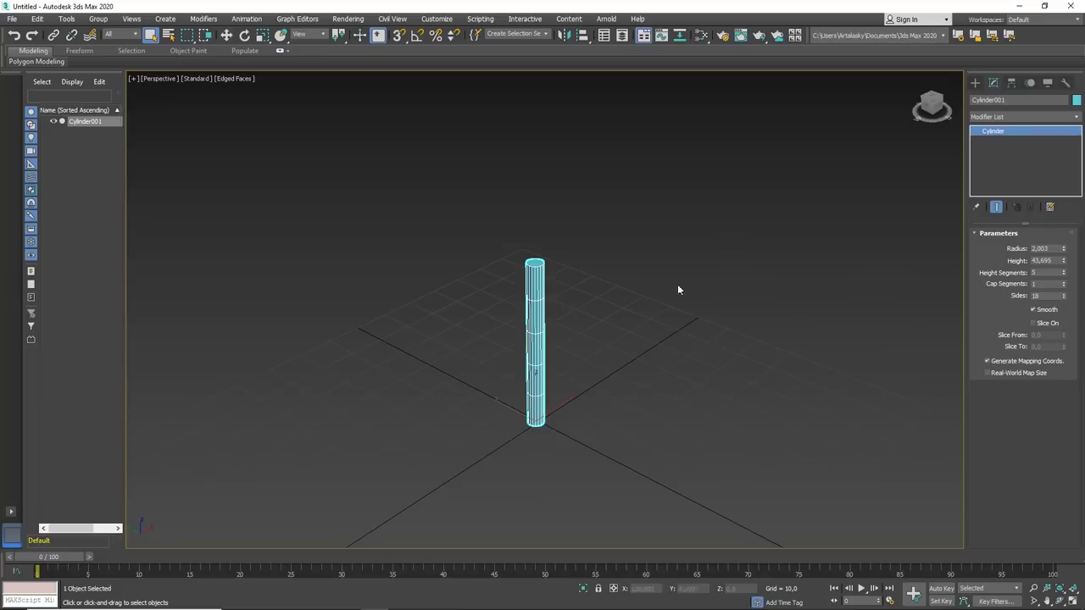
mouse_move(677, 290)
alt+middle_down()
mouse_move(511, 322)
mouse_move(729, 273)
alt+middle_up()
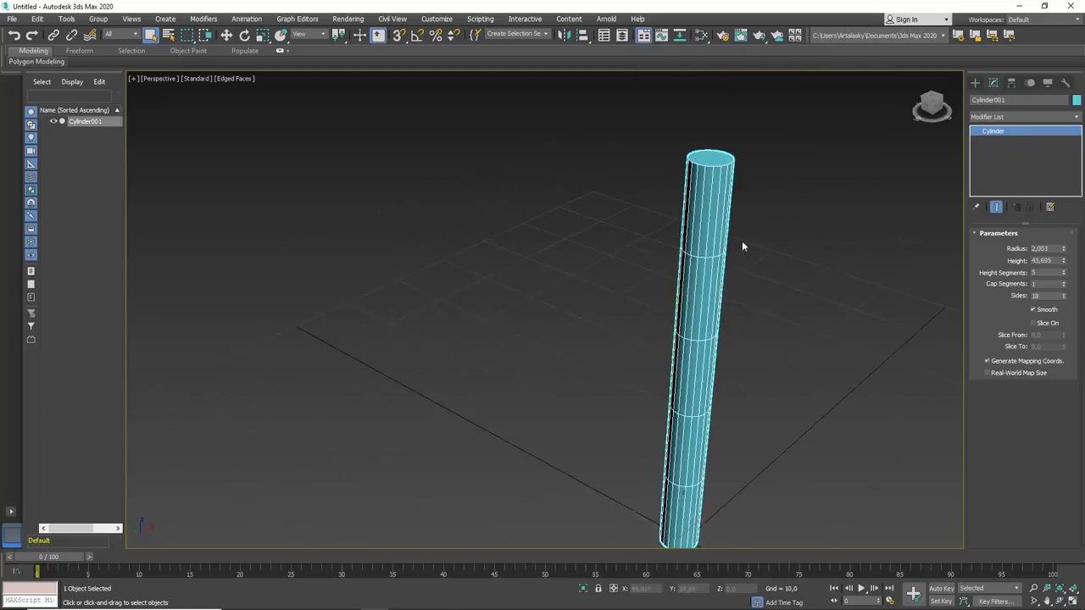
key(z)
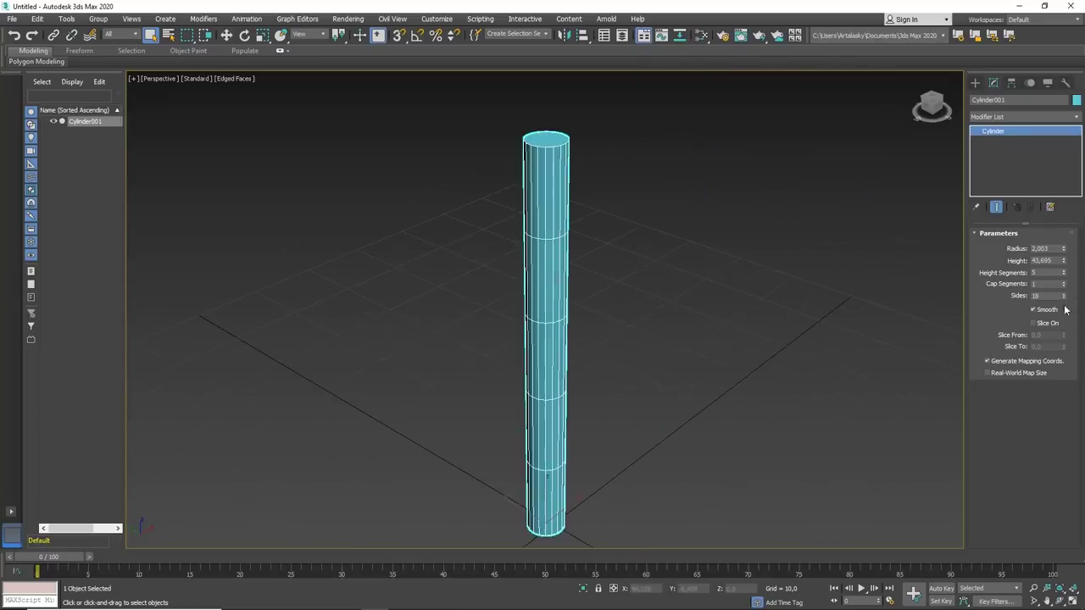
- Set the cylinder to 10 sides and orbit to look down on it
drag(1063, 296, 1062, 308)
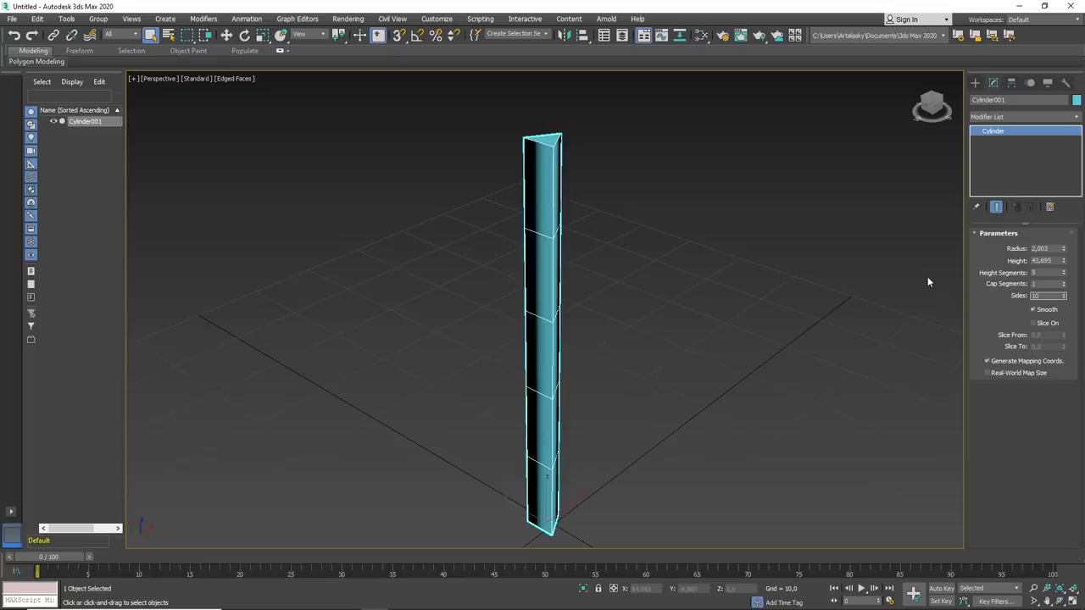
key(Return)
alt+middle_drag(691, 229, 692, 308)
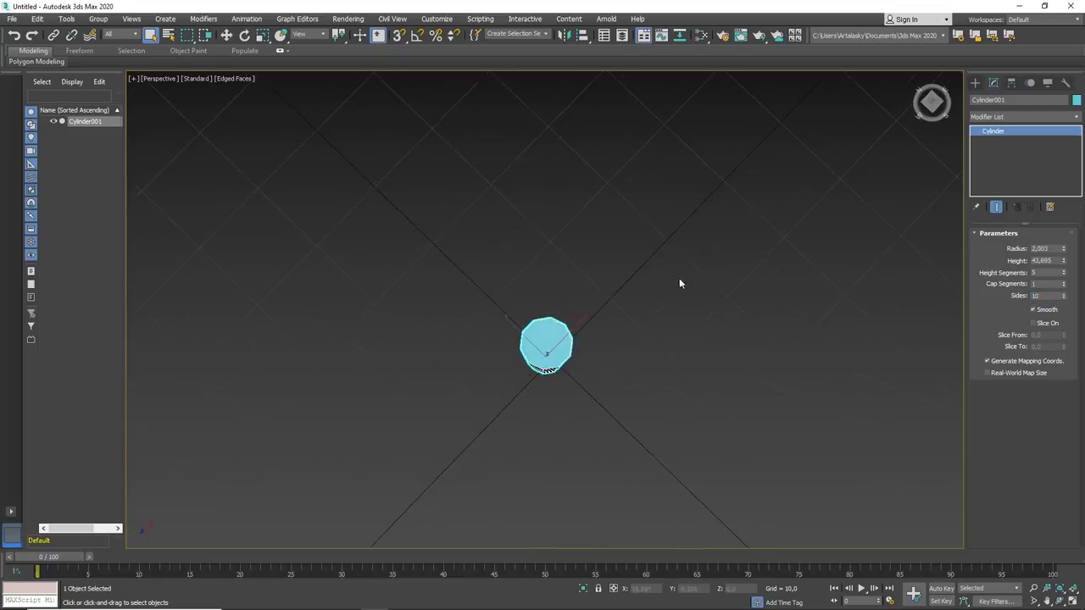
mouse_move(687, 288)
alt+middle_down()
mouse_move(670, 349)
mouse_move(661, 322)
mouse_move(814, 402)
mouse_move(603, 296)
mouse_move(794, 271)
mouse_move(804, 438)
mouse_move(700, 528)
mouse_move(802, 371)
mouse_move(758, 262)
mouse_move(680, 240)
mouse_move(738, 321)
mouse_move(531, 271)
mouse_move(417, 299)
mouse_move(482, 382)
mouse_move(684, 271)
alt+middle_up()
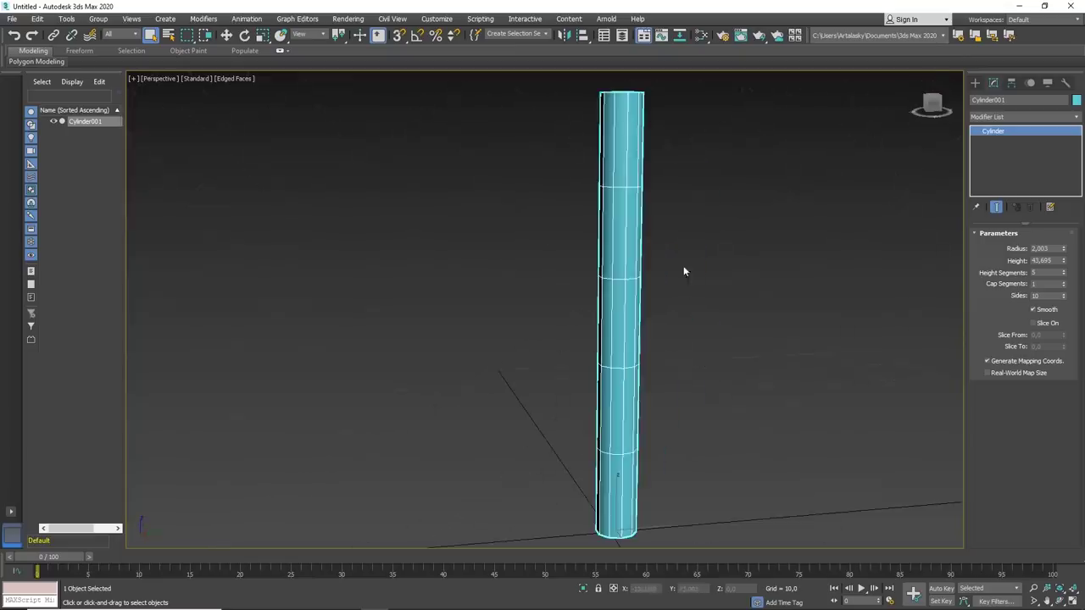
- Frame the cylinder upright and snap the ViewCube to the front view
scroll(686, 302, up, 2)
scroll(687, 303, up, 3)
scroll(675, 294, down, 5)
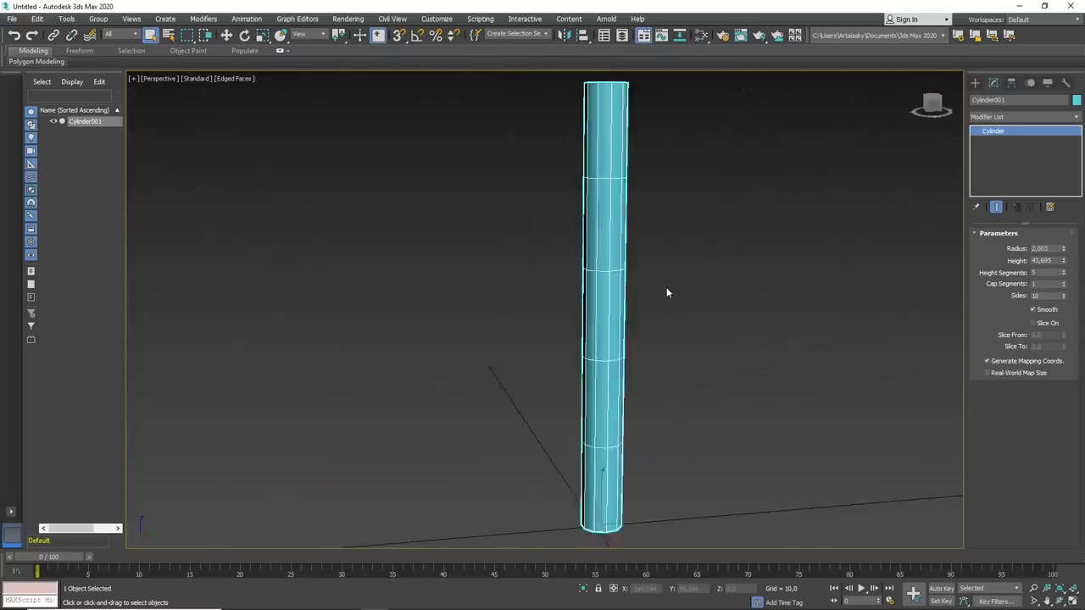
scroll(666, 293, down, 2)
scroll(656, 312, up, 3)
scroll(649, 314, down, 3)
scroll(650, 314, up, 3)
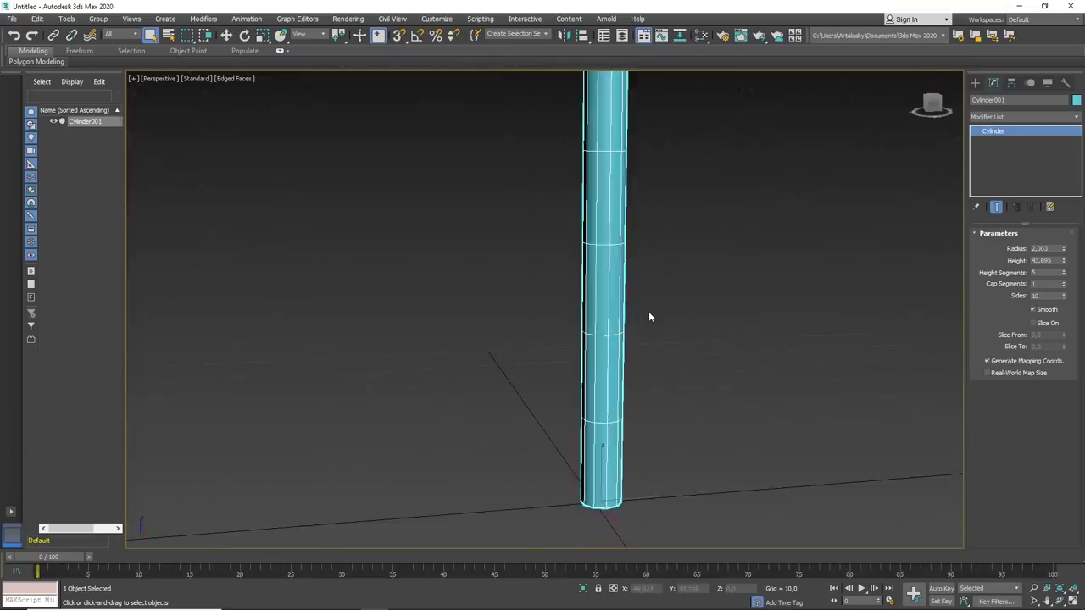
middle_drag(649, 332, 639, 337)
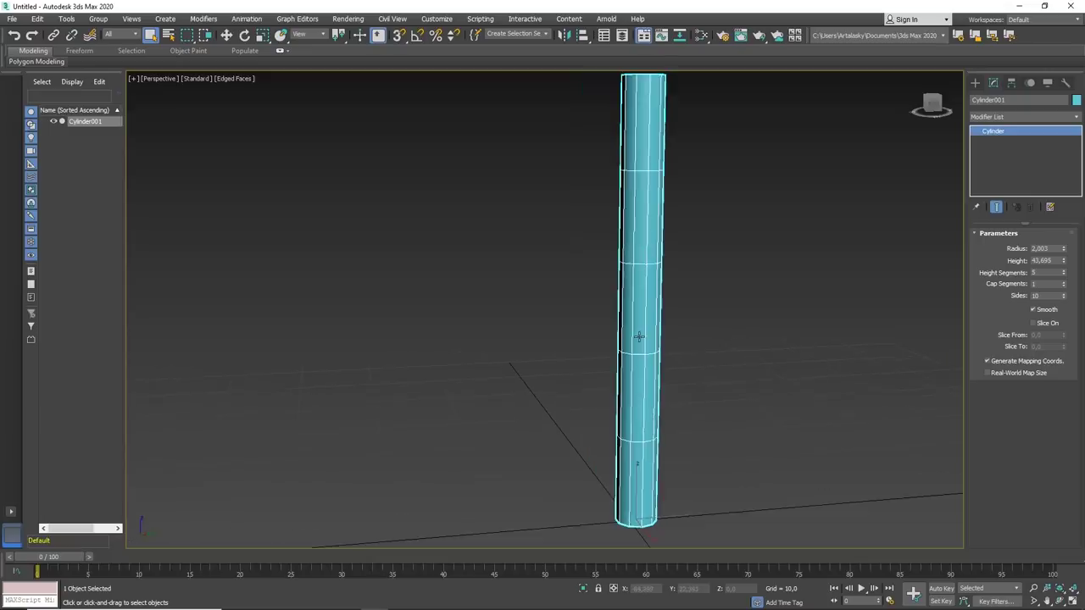
alt+middle_drag(728, 313, 733, 310)
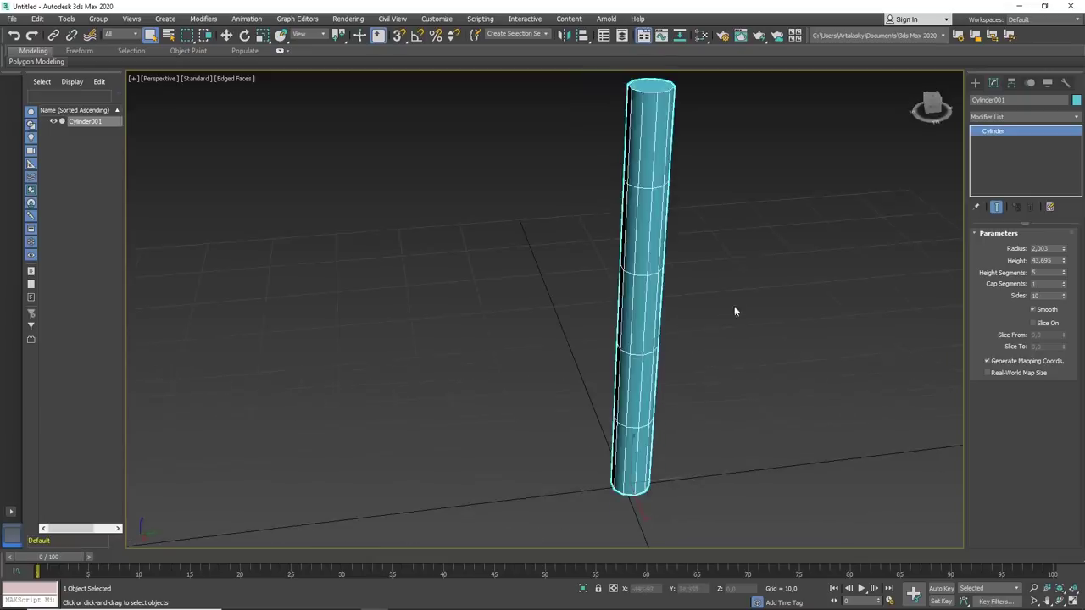
mouse_move(725, 205)
alt+middle_down()
mouse_move(641, 225)
mouse_move(647, 212)
alt+middle_up()
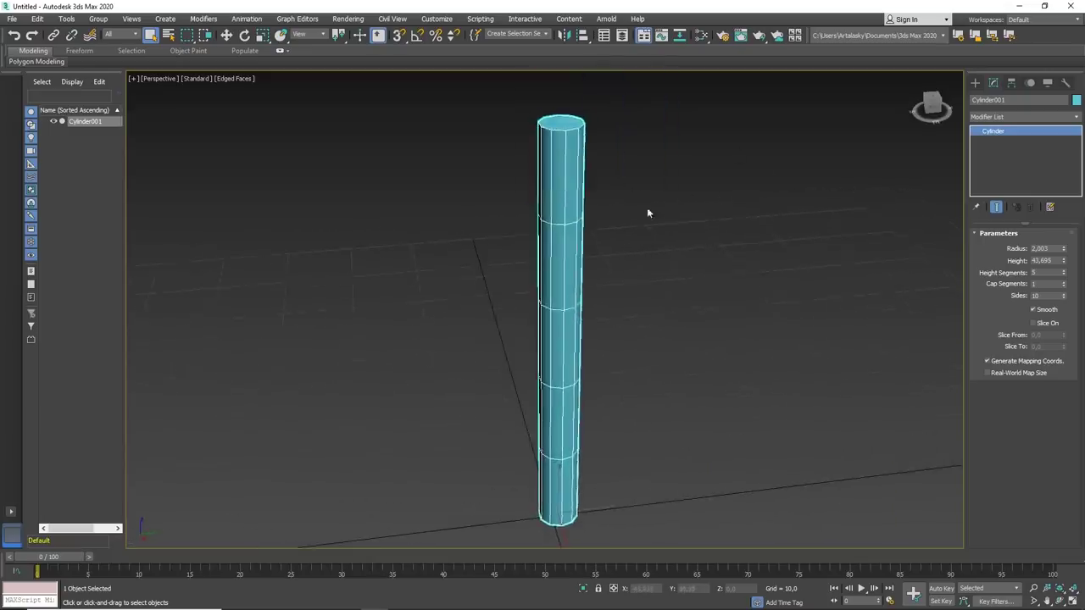
click(931, 103)
click(926, 106)
mouse_move(931, 103)
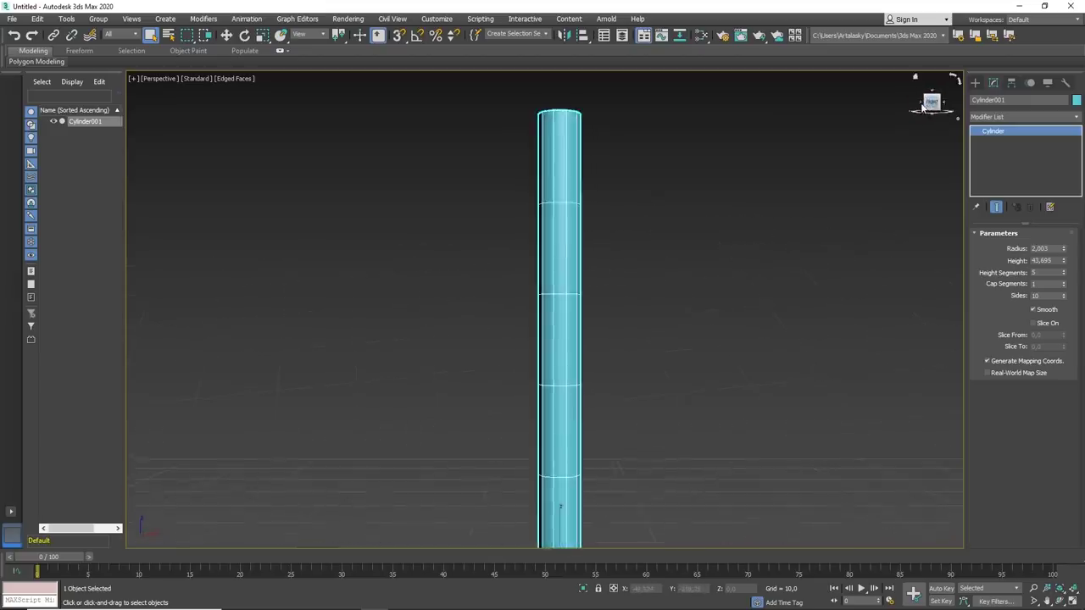
click(922, 109)
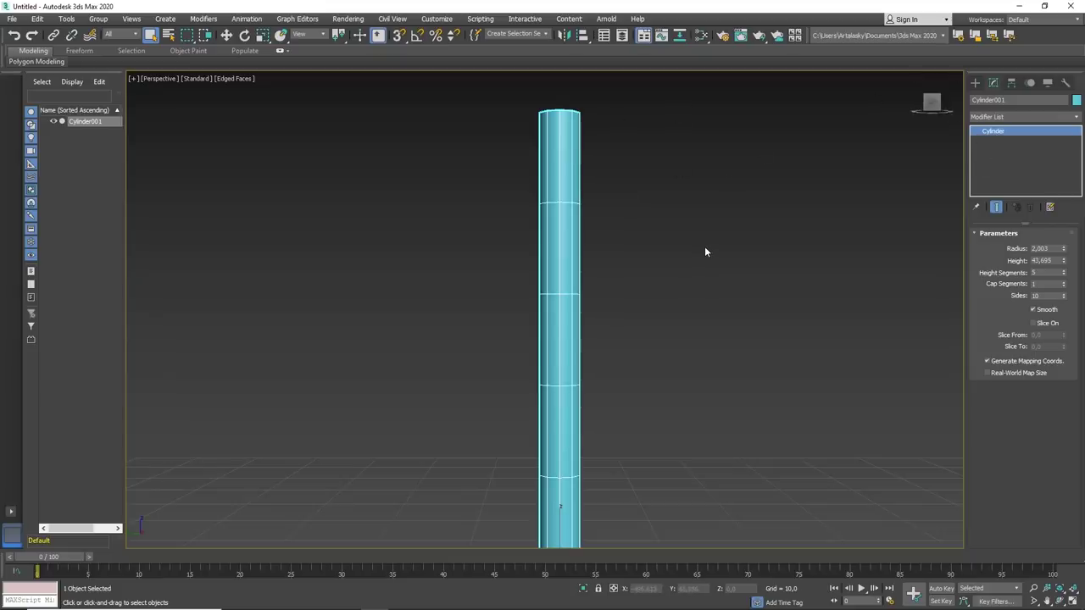
- Switch the viewport to Orthographic projection and view the cylinder from the Top
right_click(932, 107)
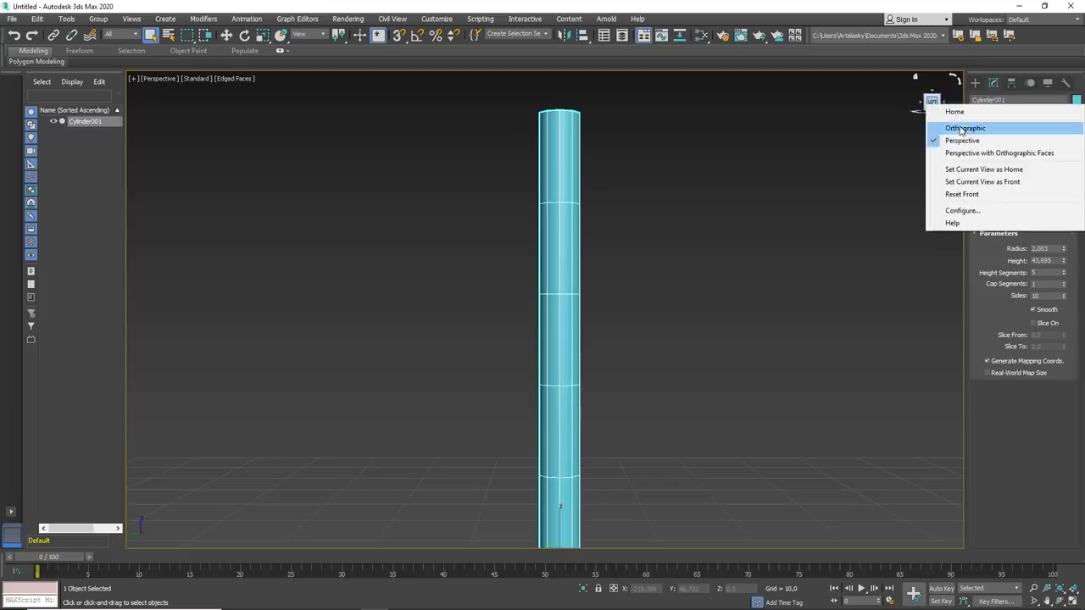
click(962, 128)
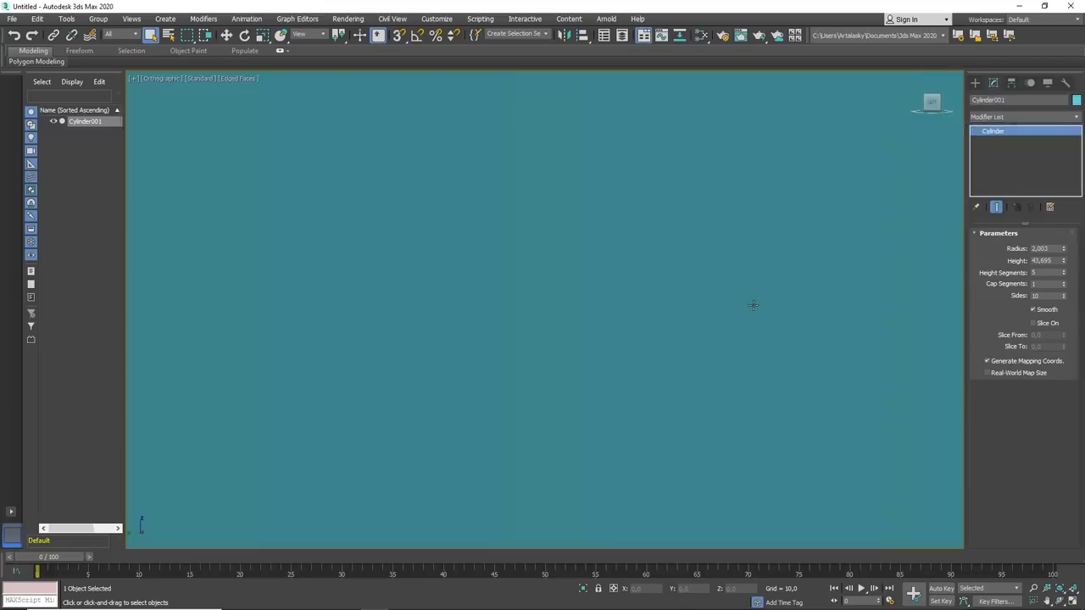
scroll(752, 305, down, 3)
scroll(753, 304, down, 3)
scroll(752, 304, down, 3)
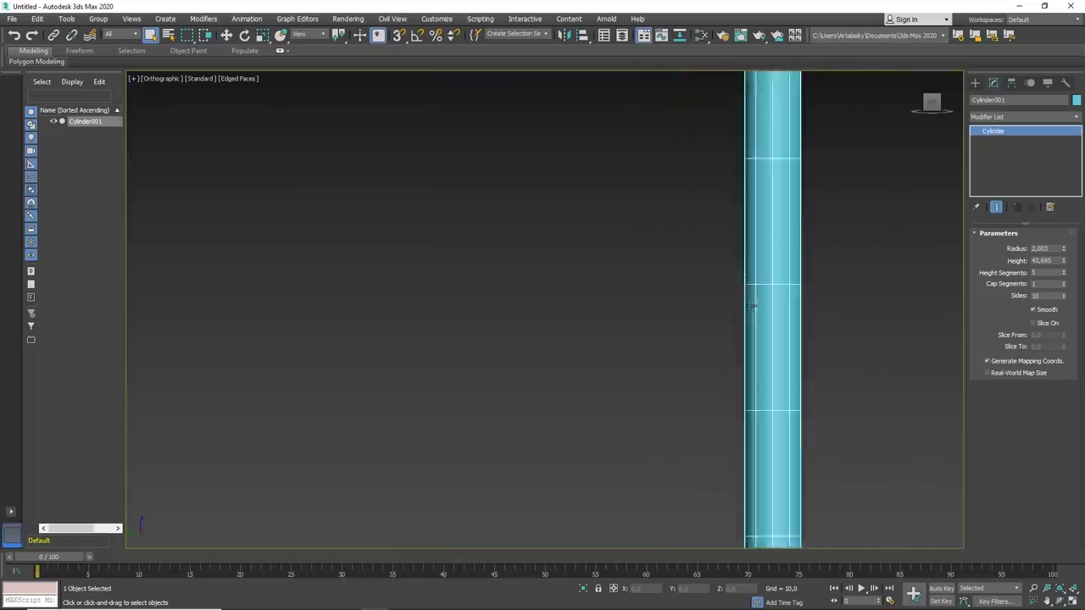
scroll(767, 327, down, 2)
scroll(767, 330, up, 1)
scroll(724, 325, up, 3)
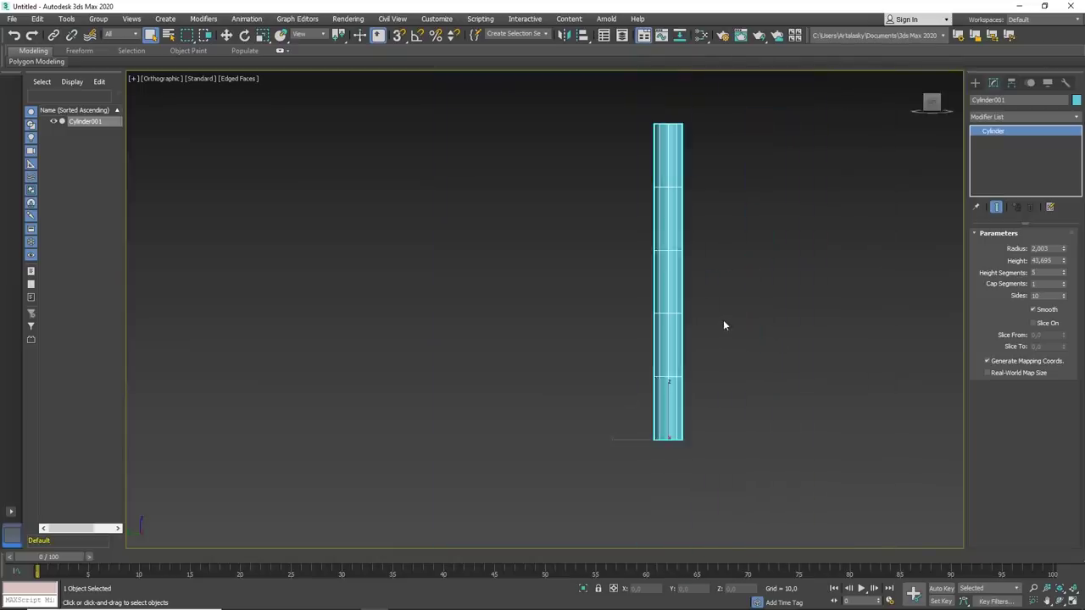
click(932, 93)
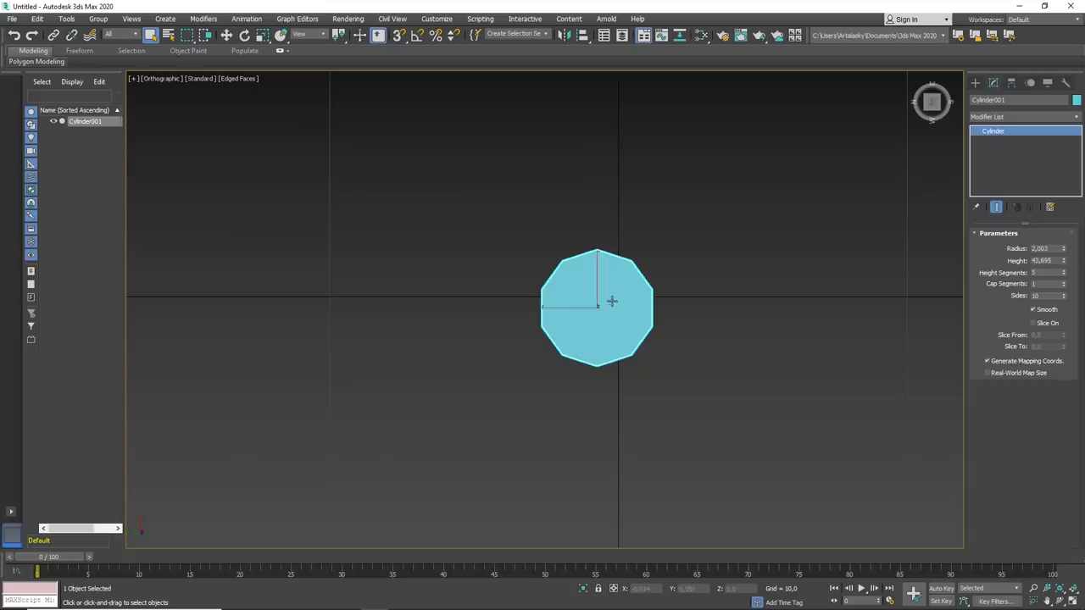
- Move the cylinder, then enter Y 0 and X 0 in the status bar to recentre it
key(w)
mouse_move(589, 293)
mouse_down()
mouse_move(612, 269)
mouse_move(596, 282)
mouse_move(489, 276)
mouse_up()
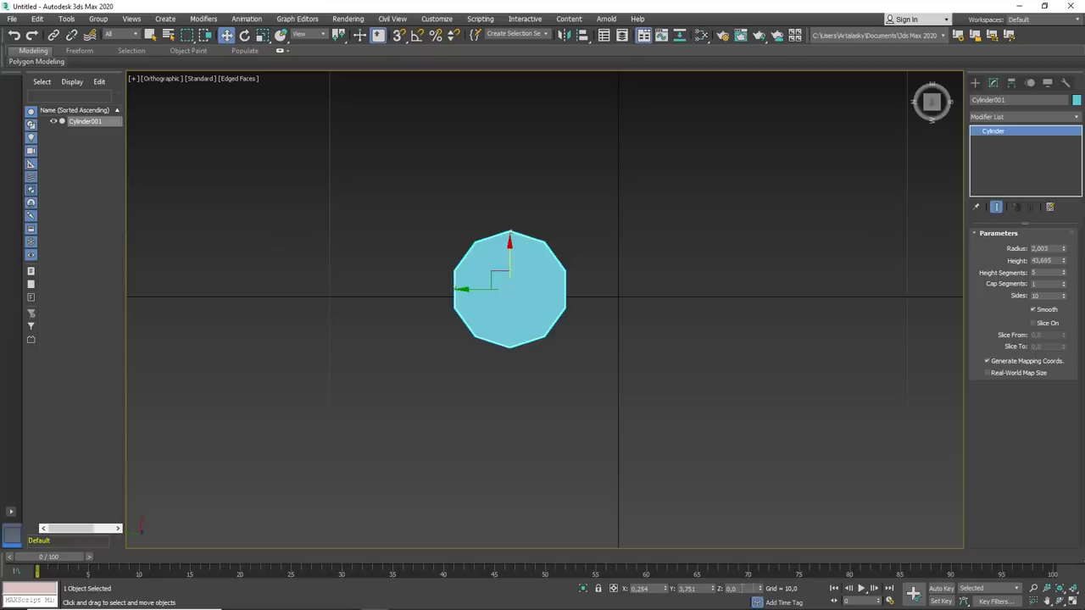
double_click(686, 588)
text(0)
key(Return)
double_click(649, 588)
text(0)
key(Return)
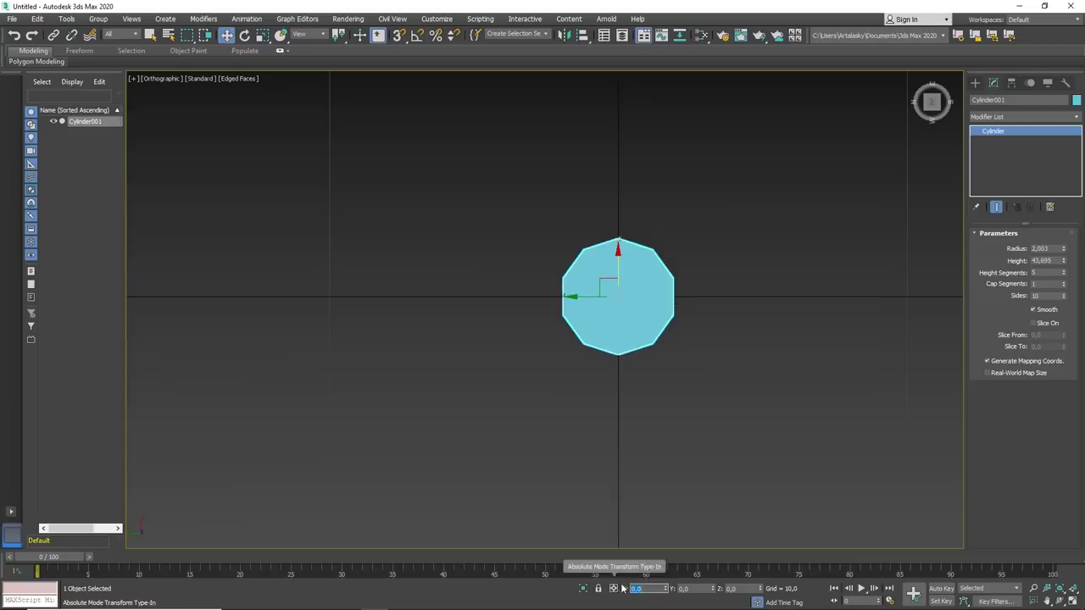
mouse_move(679, 355)
alt+middle_down()
mouse_move(693, 331)
mouse_move(795, 275)
alt+middle_up()
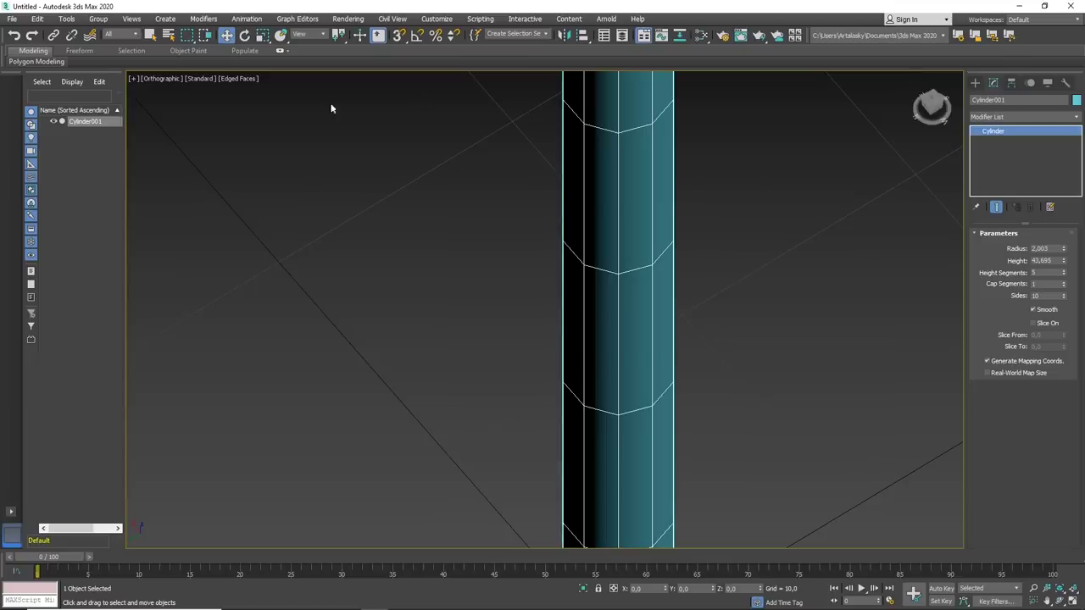
- Switch the viewport back to Perspective and frame the whole cylinder
click(172, 78)
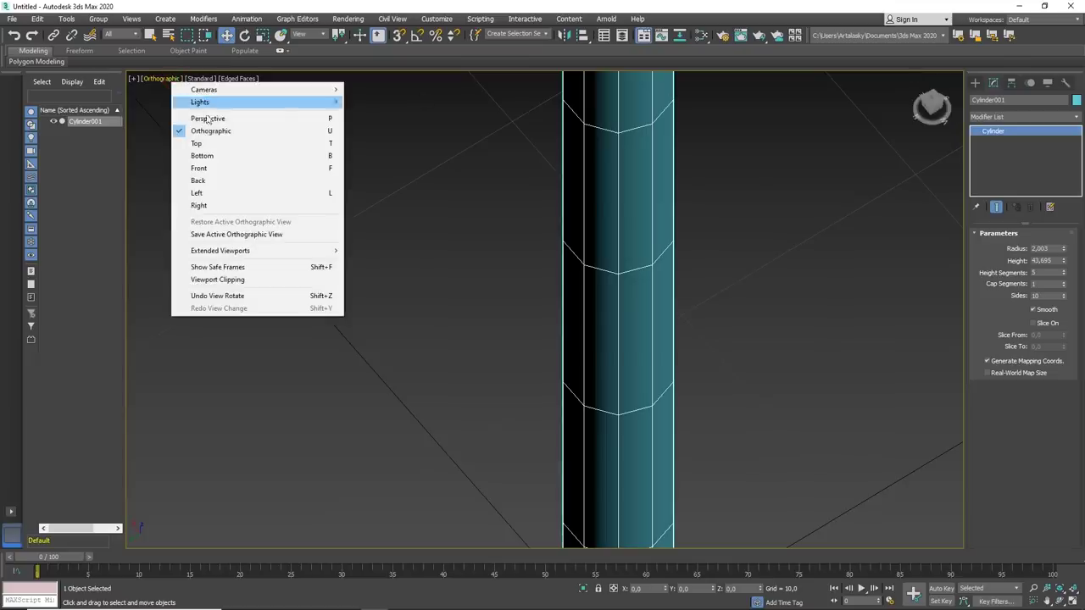
click(333, 122)
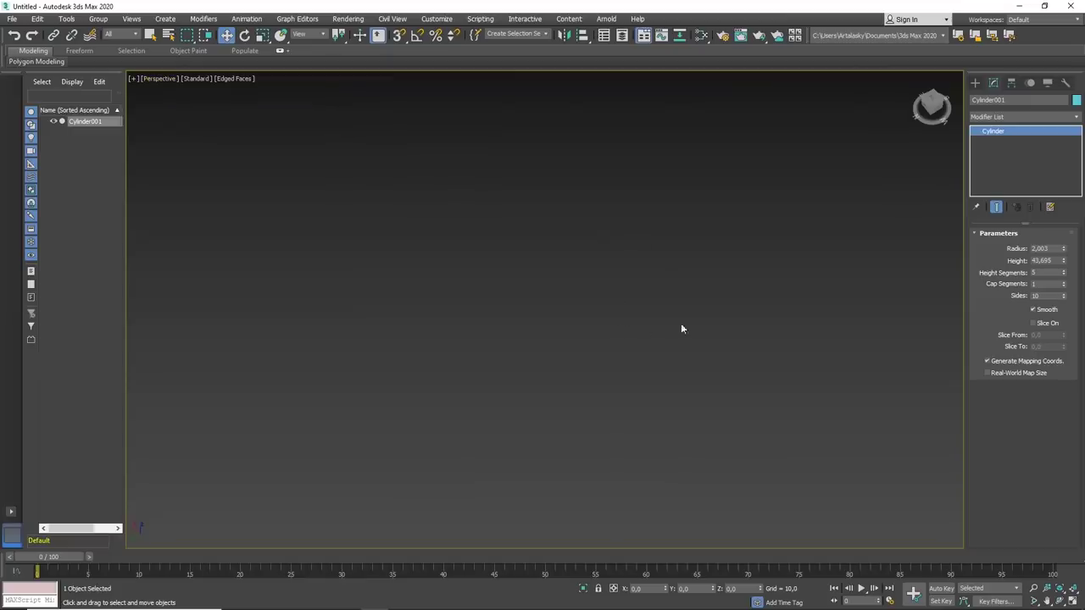
mouse_move(680, 327)
middle_down()
mouse_move(404, 372)
mouse_move(523, 400)
mouse_move(455, 406)
middle_up()
middle_drag(277, 369, 298, 367)
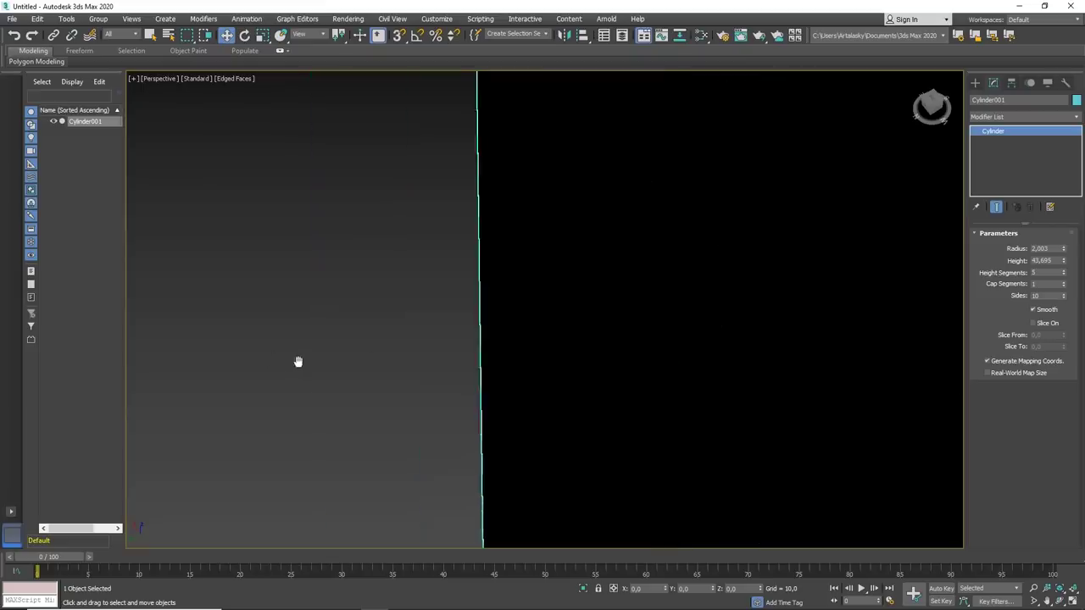
scroll(299, 367, down, 5)
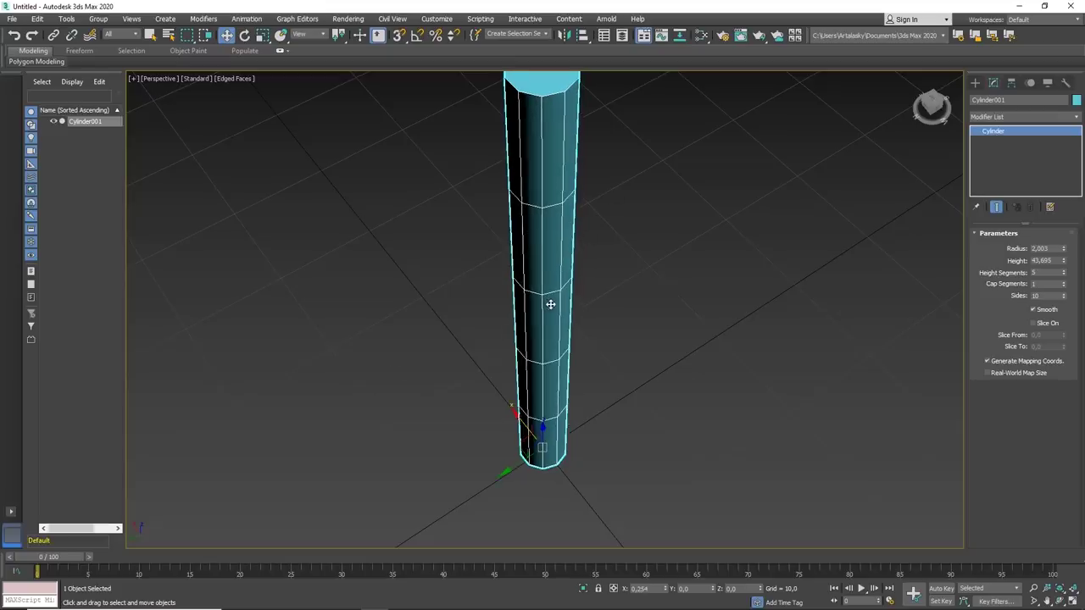
- Undo the accidental cylinder move and reframe the view looking down on it
key(ctrl+z)
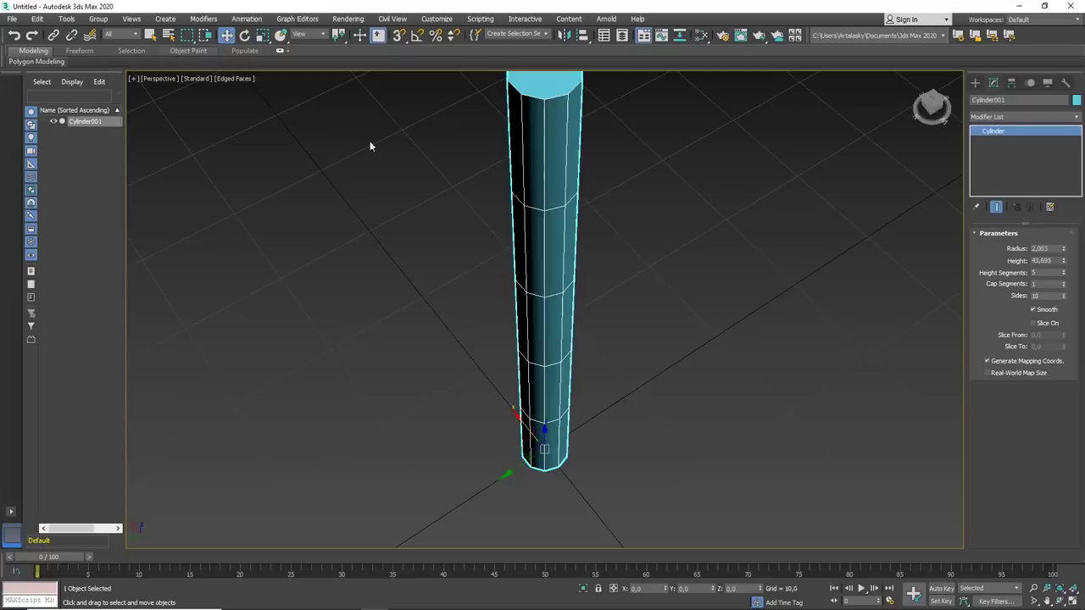
click(45, 24)
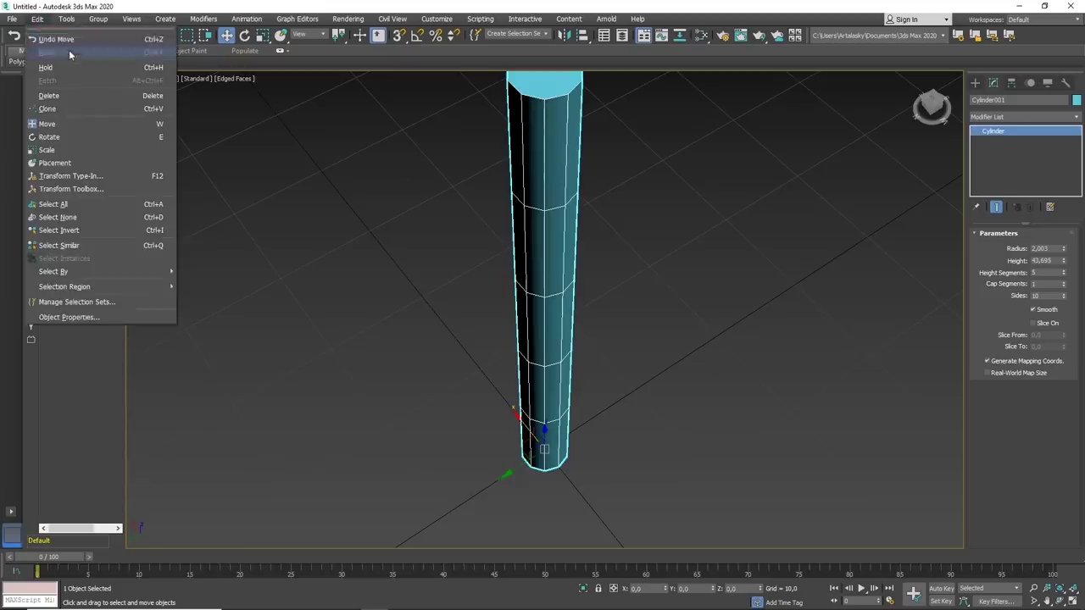
middle_drag(443, 257, 439, 282)
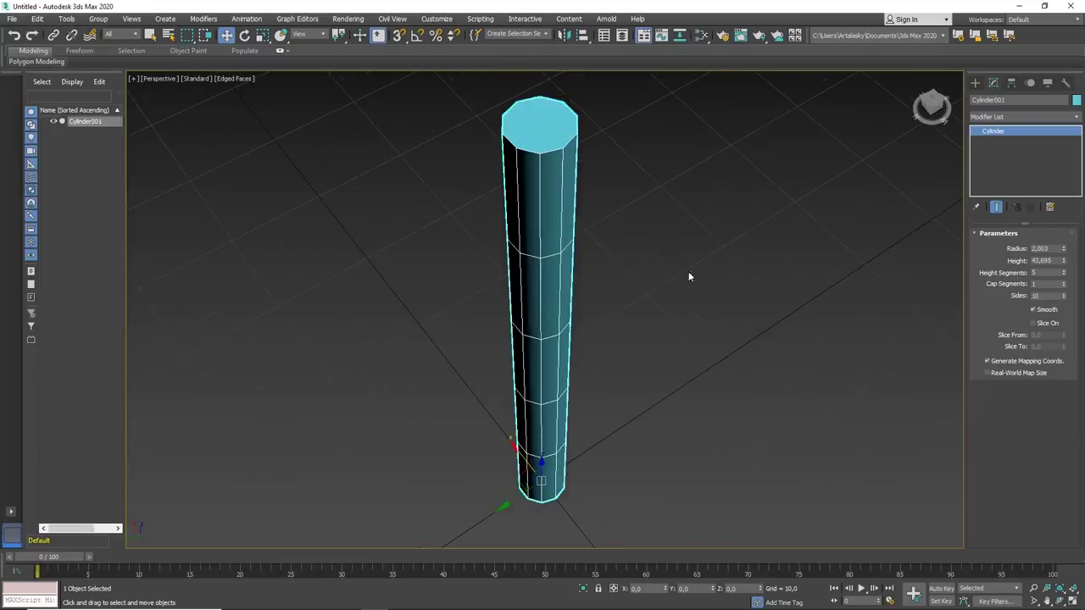
mouse_move(662, 239)
alt+middle_down()
mouse_move(680, 283)
mouse_move(740, 196)
mouse_move(699, 258)
mouse_move(705, 323)
alt+middle_up()
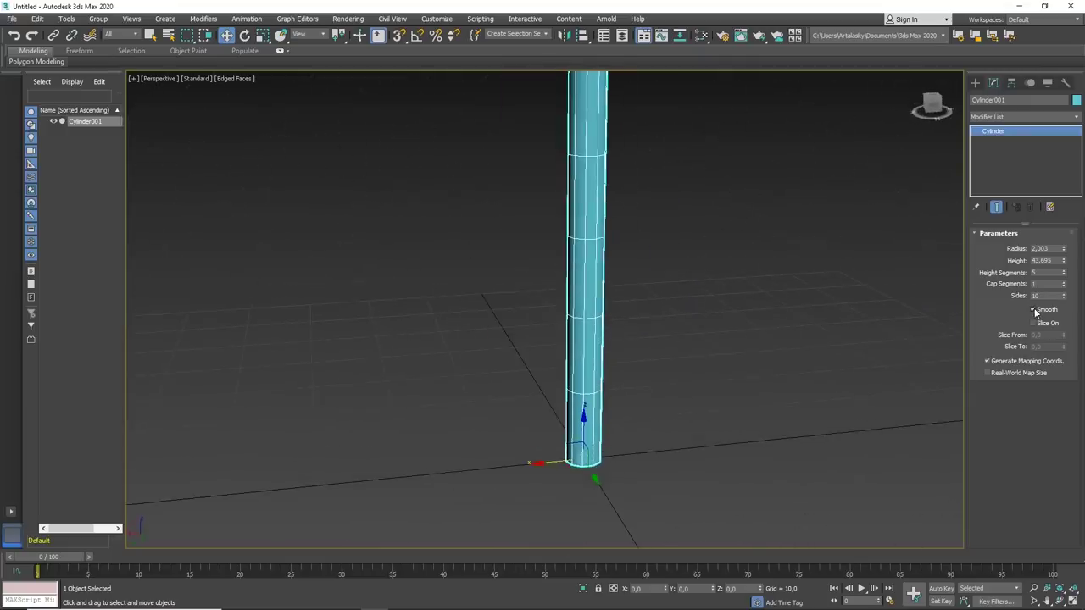
- Uncheck Smooth on Cylinder001 and turn off Edged Faces, then orbit to inspect the facets
click(1033, 310)
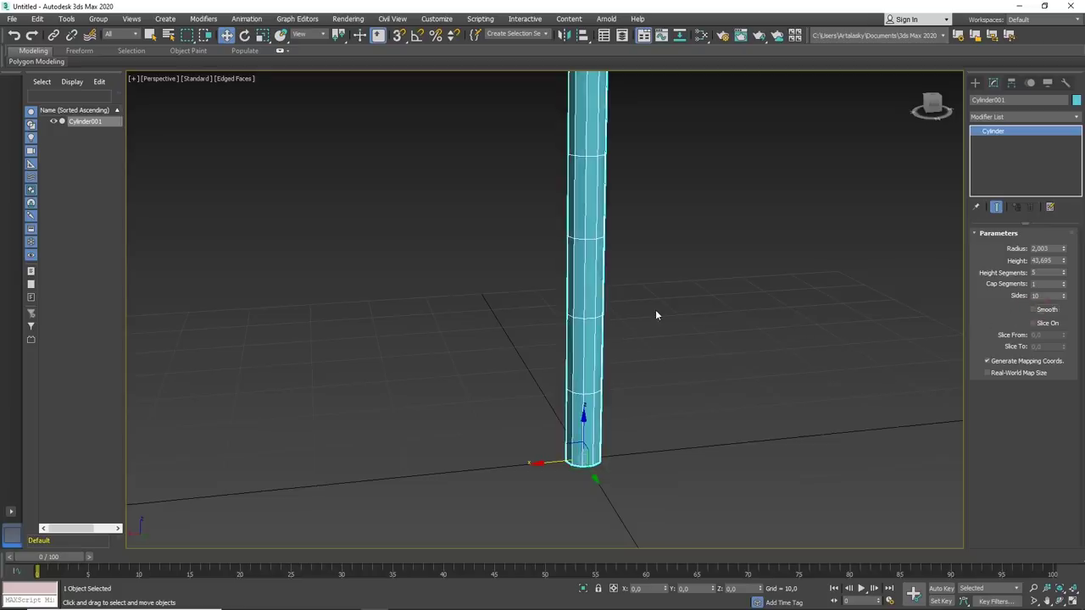
key(F4)
scroll(690, 315, down, 3)
scroll(698, 373, up, 2)
scroll(720, 369, up, 2)
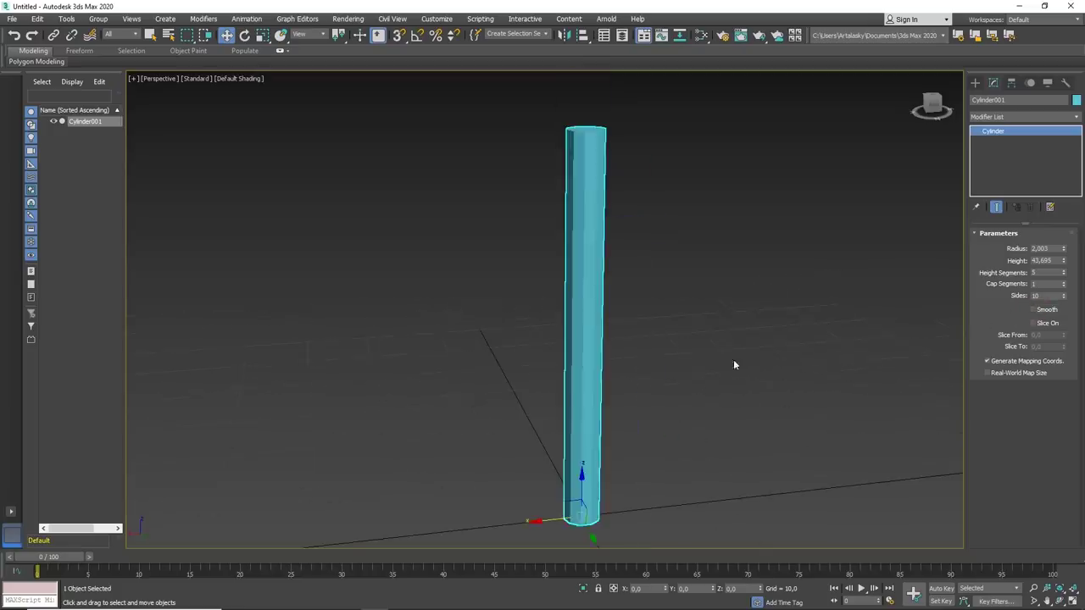
mouse_move(733, 364)
alt+middle_down()
mouse_move(624, 351)
mouse_move(555, 368)
mouse_move(613, 395)
mouse_move(666, 382)
mouse_move(663, 284)
alt+middle_up()
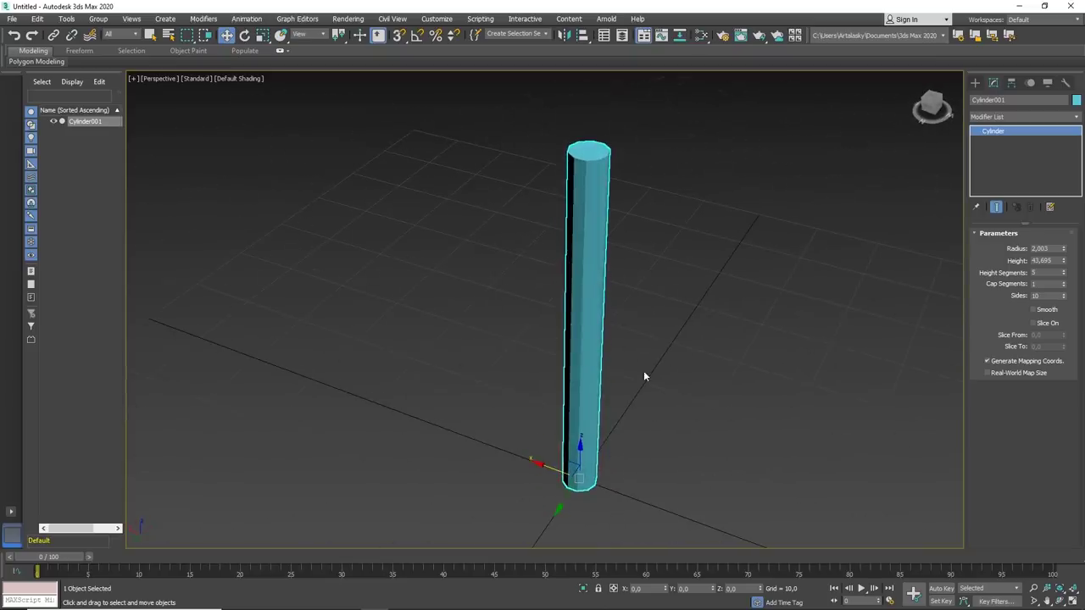
mouse_move(752, 301)
alt+middle_down()
mouse_move(690, 327)
mouse_move(559, 280)
mouse_move(503, 282)
mouse_move(550, 322)
mouse_move(639, 307)
alt+middle_up()
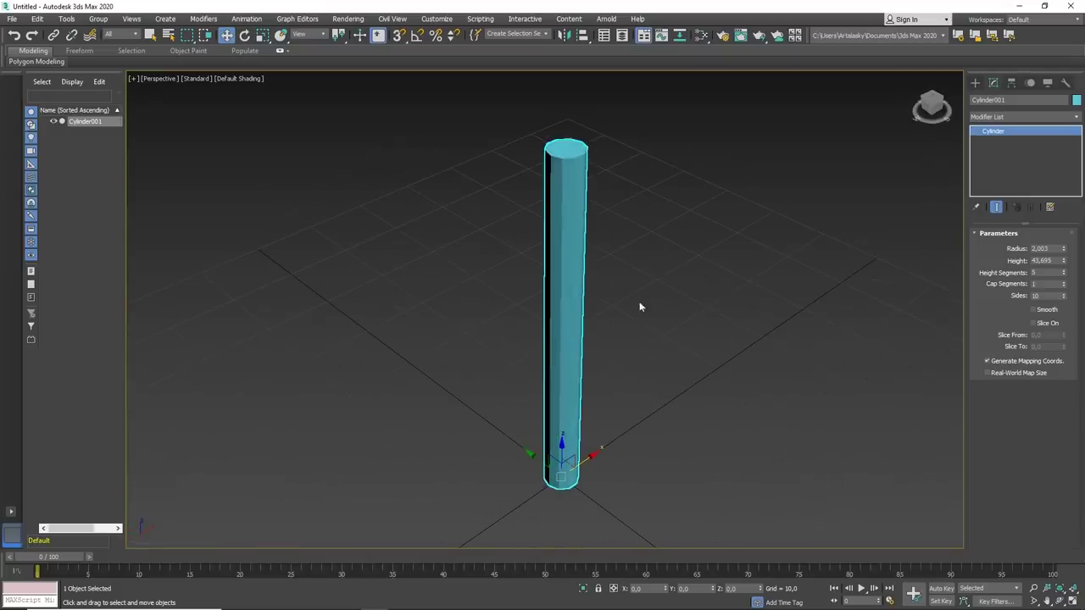
alt+middle_drag(736, 283, 632, 237)
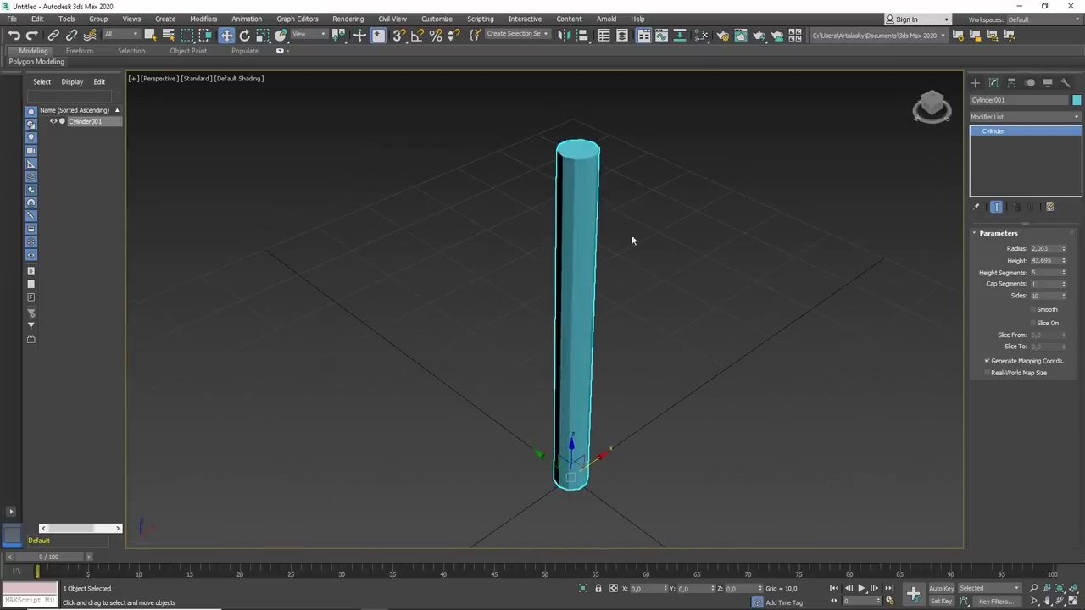
- Convert Cylinder001 to an Editable Poly and turn on Edged Faces with F4
right_click(588, 230)
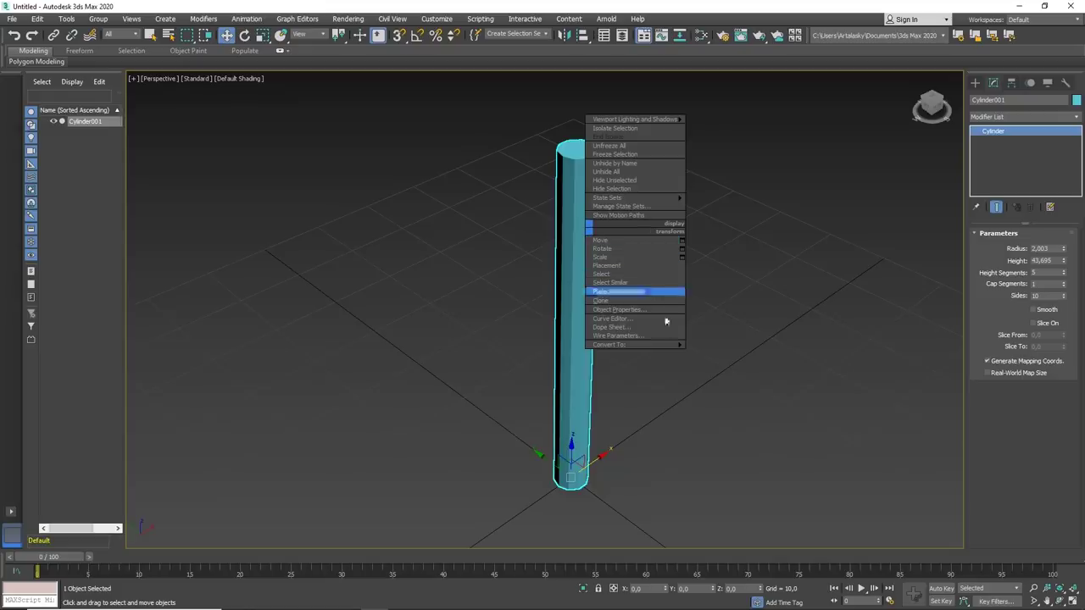
mouse_move(627, 344)
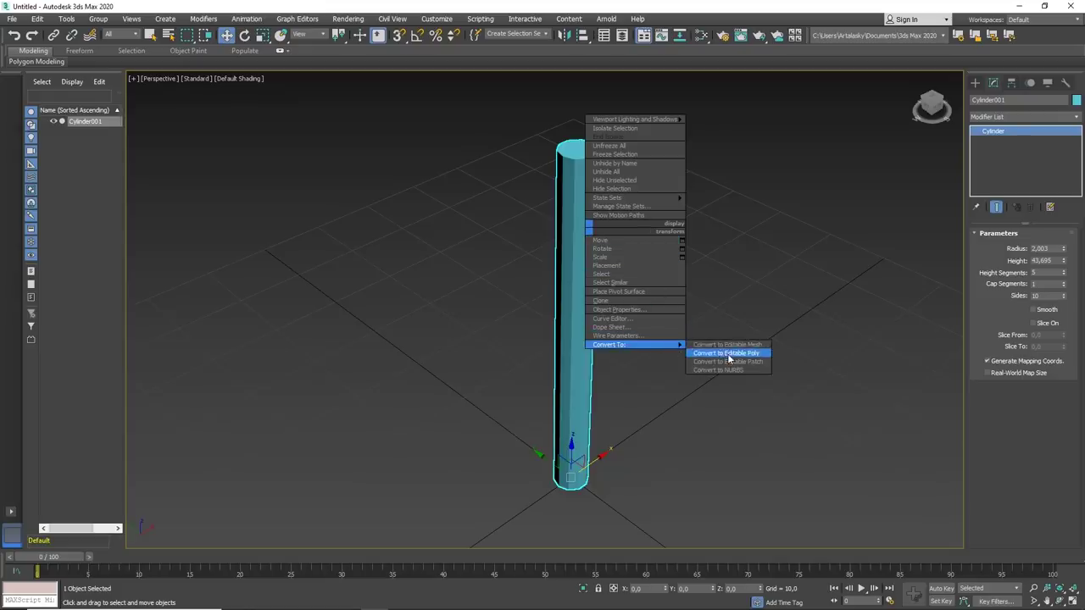
click(727, 353)
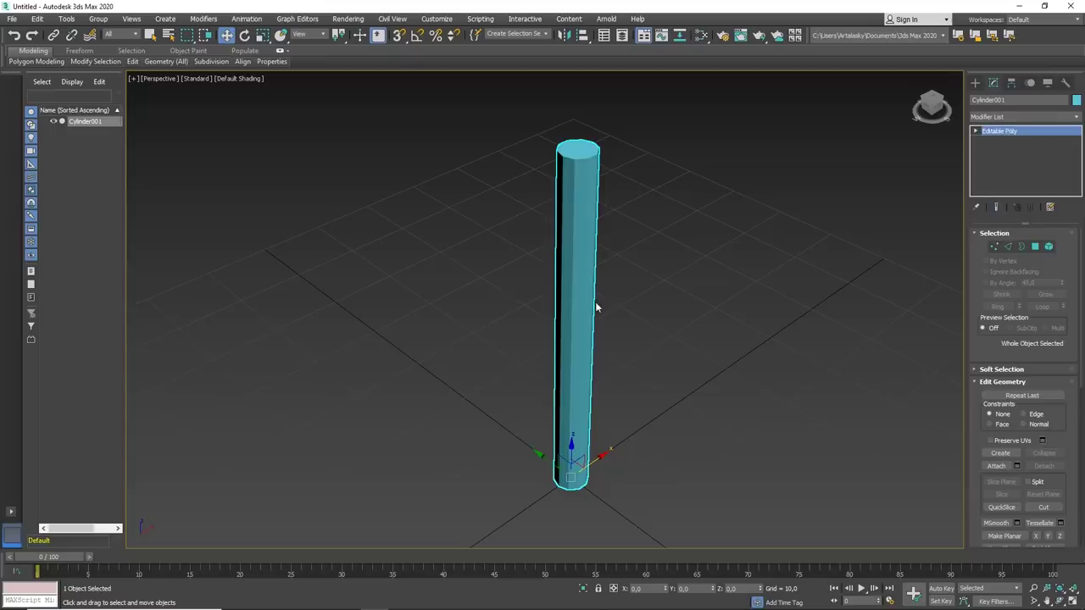
mouse_move(596, 307)
alt+middle_down()
mouse_move(576, 311)
mouse_move(591, 309)
alt+middle_up()
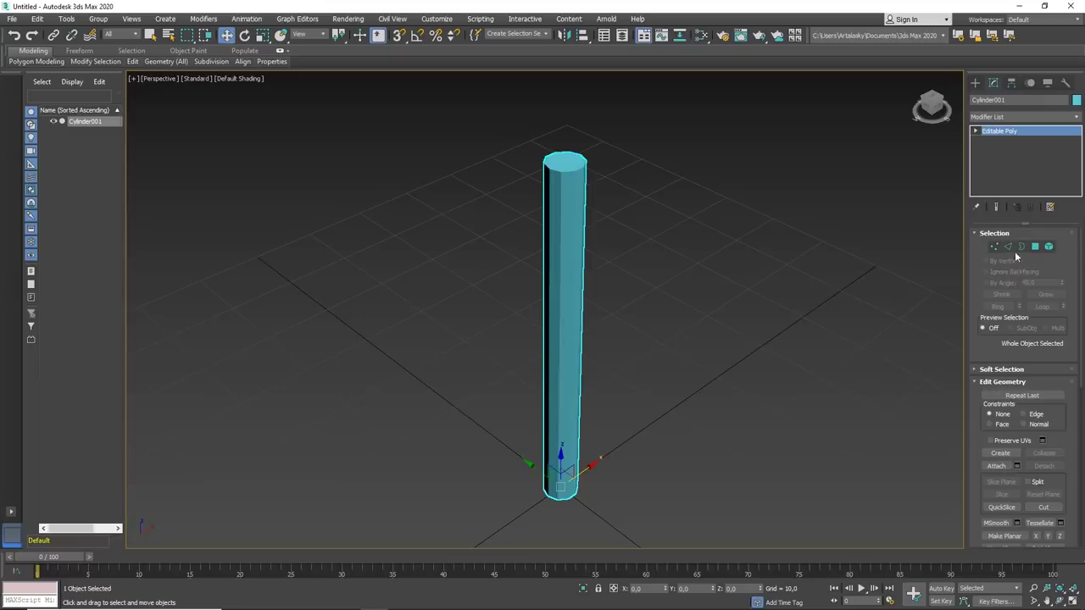
key(F4)
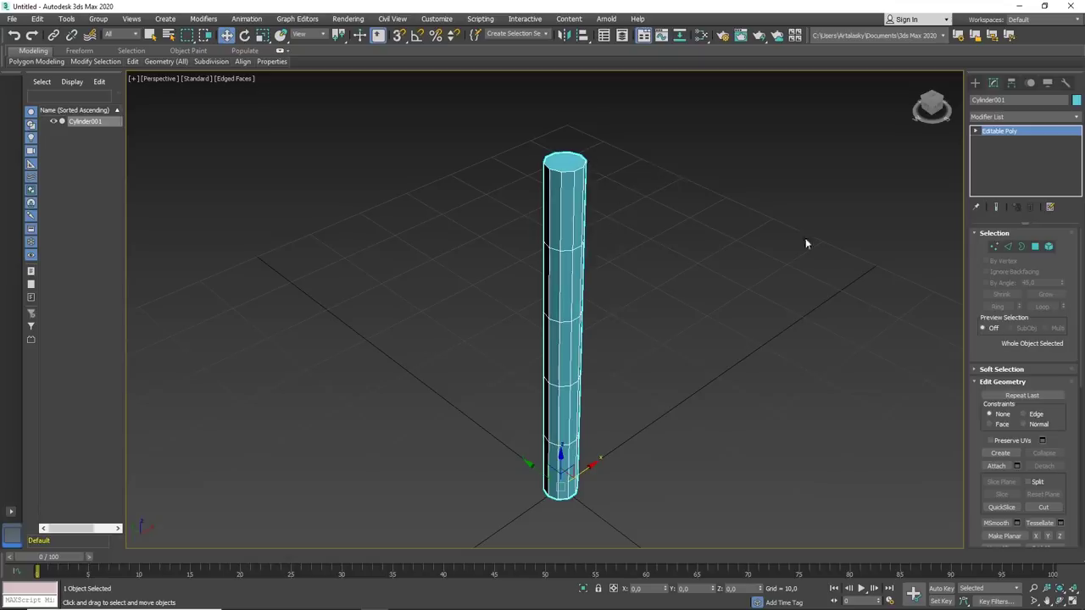
- In Vertex mode, nudge a top-left rim vertex of the cylinder slightly sideways
click(994, 246)
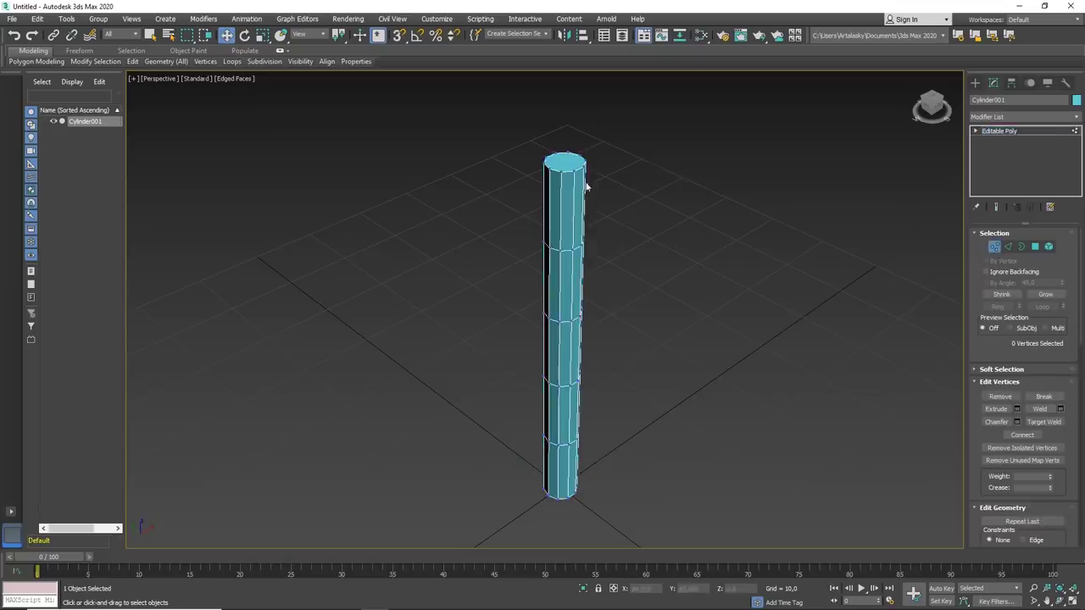
scroll(563, 169, up, 5)
click(553, 191)
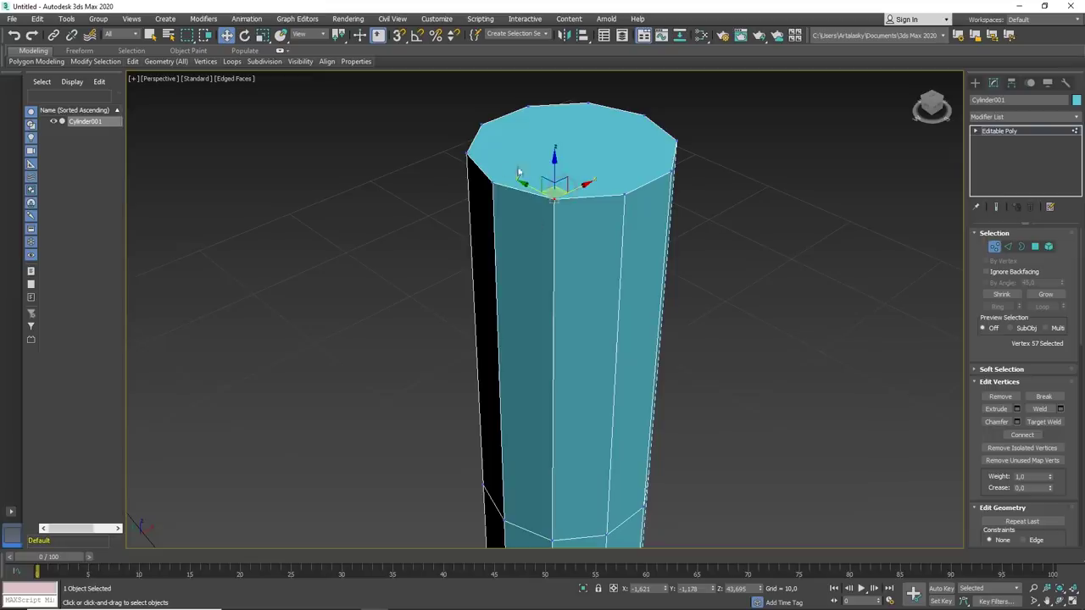
click(468, 156)
click(480, 124)
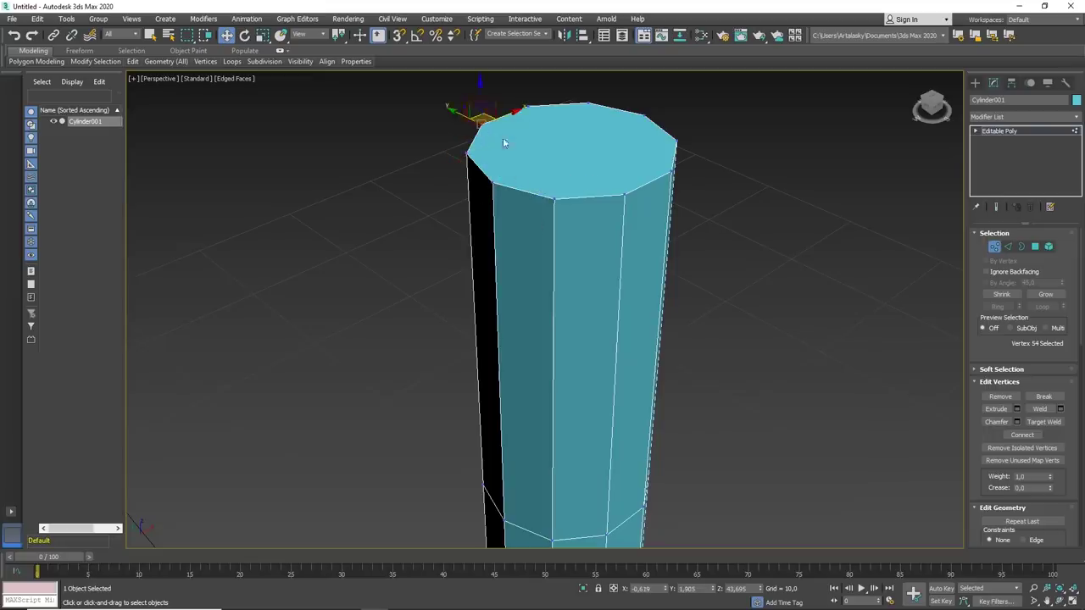
click(492, 167)
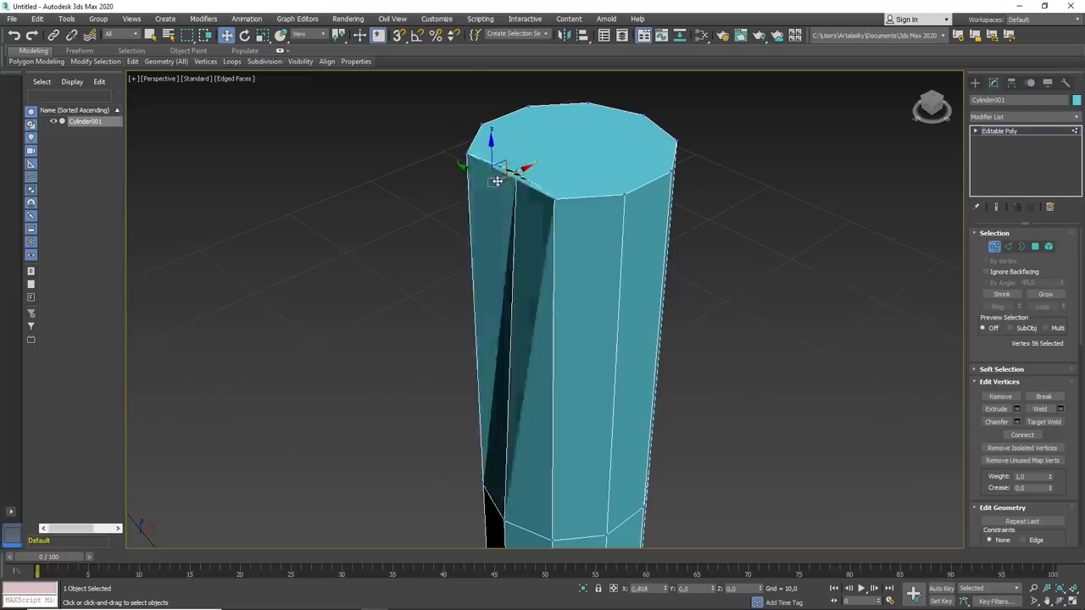
drag(512, 169, 521, 167)
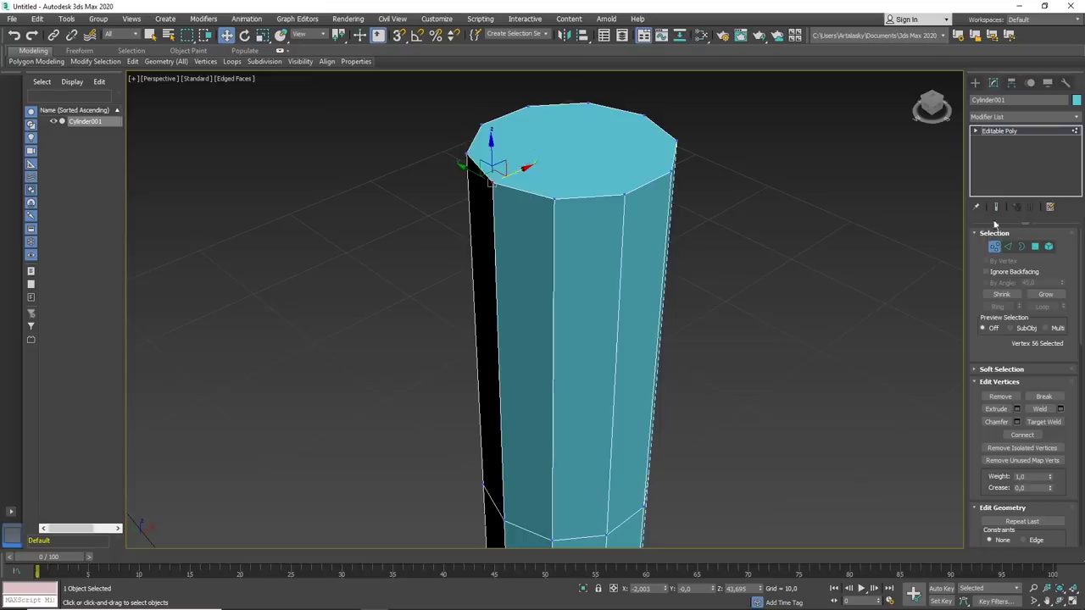
- In Edge mode, shift the left and middle vertical side edges slightly to the left
click(1012, 247)
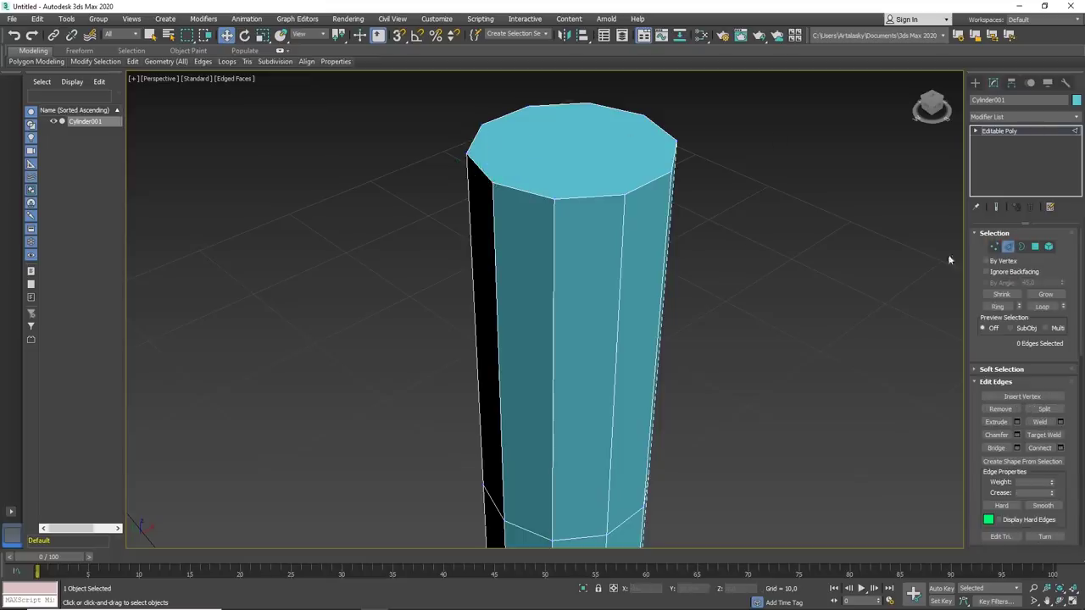
click(496, 218)
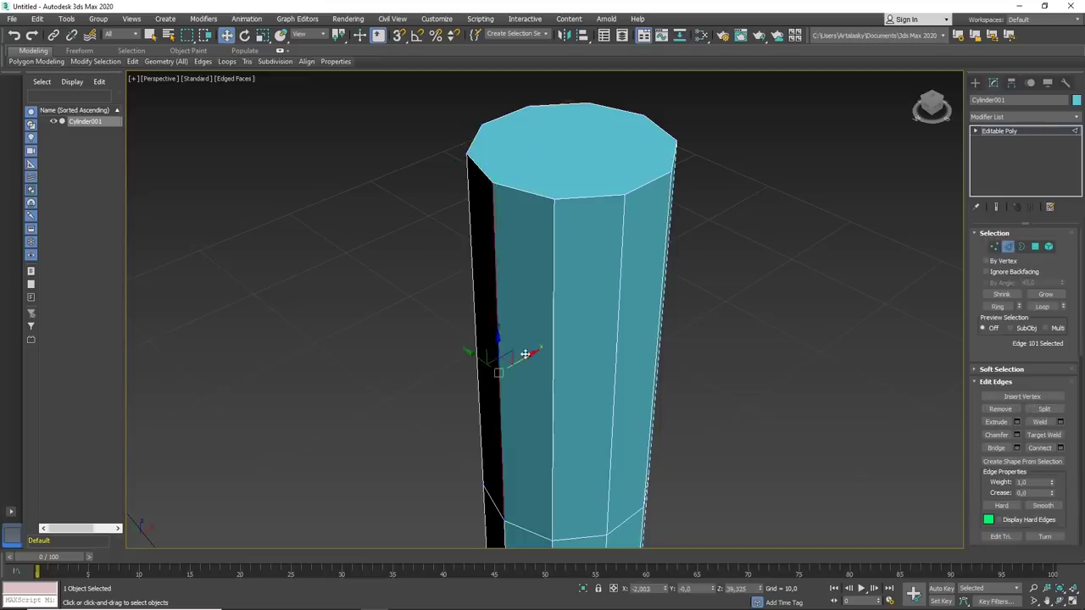
drag(526, 348, 540, 193)
click(553, 242)
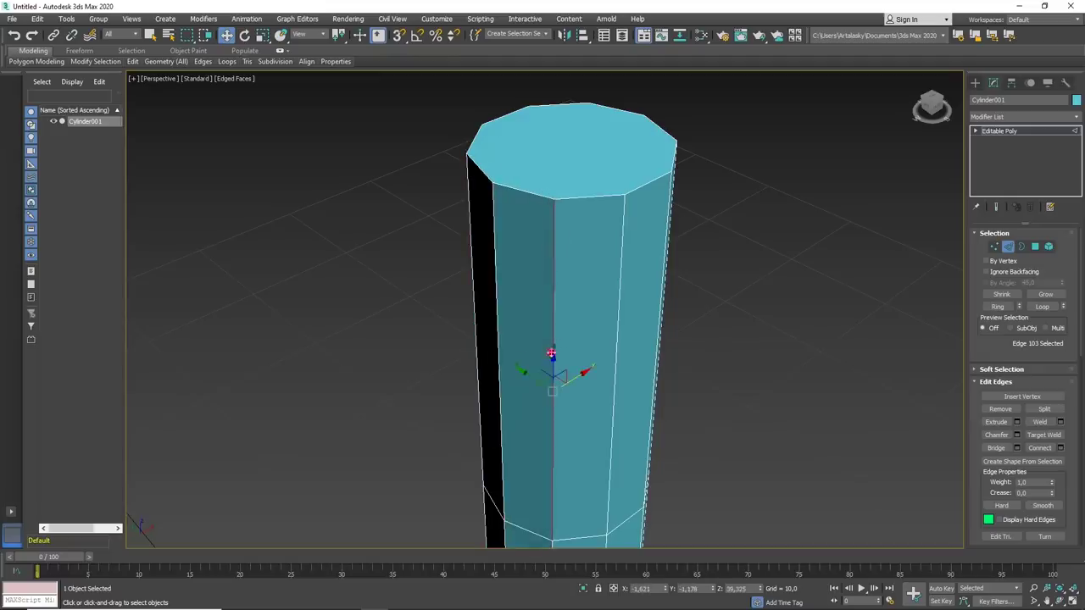
drag(552, 363, 558, 433)
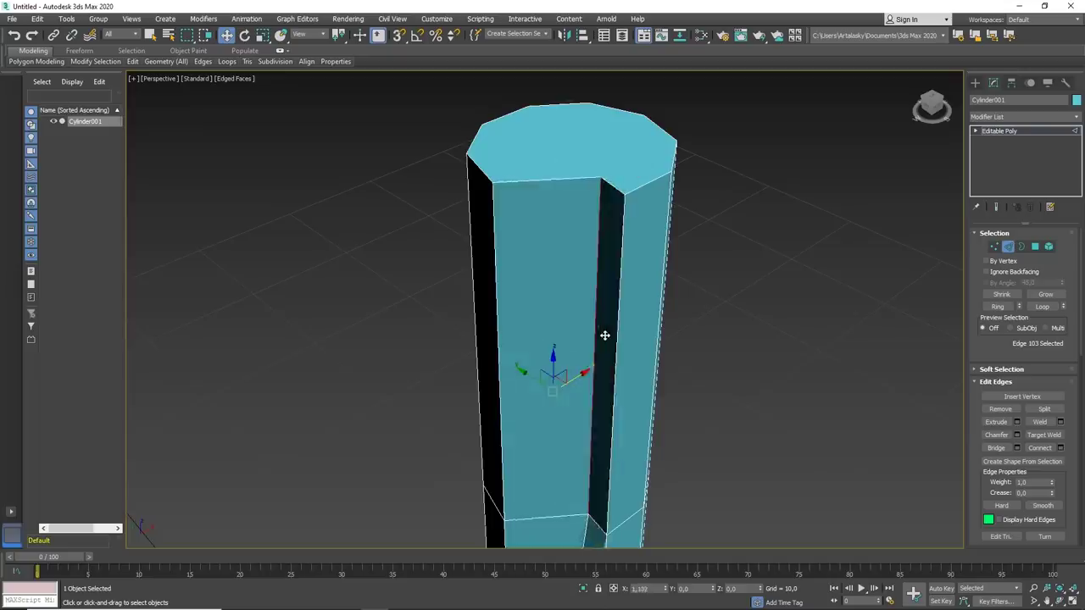
scroll(631, 332, down, 3)
scroll(638, 333, down, 3)
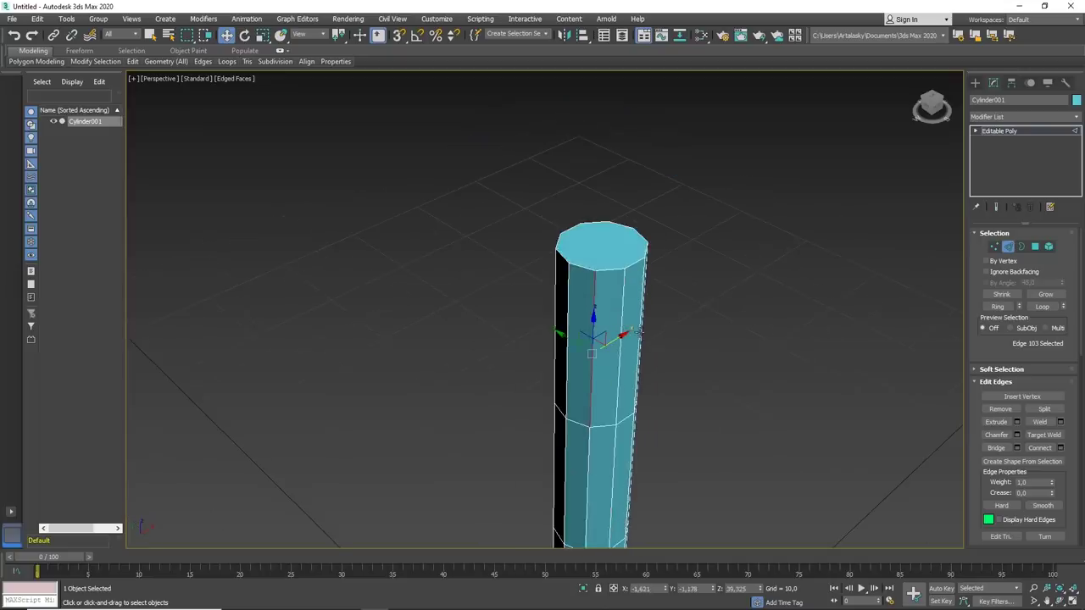
click(1034, 247)
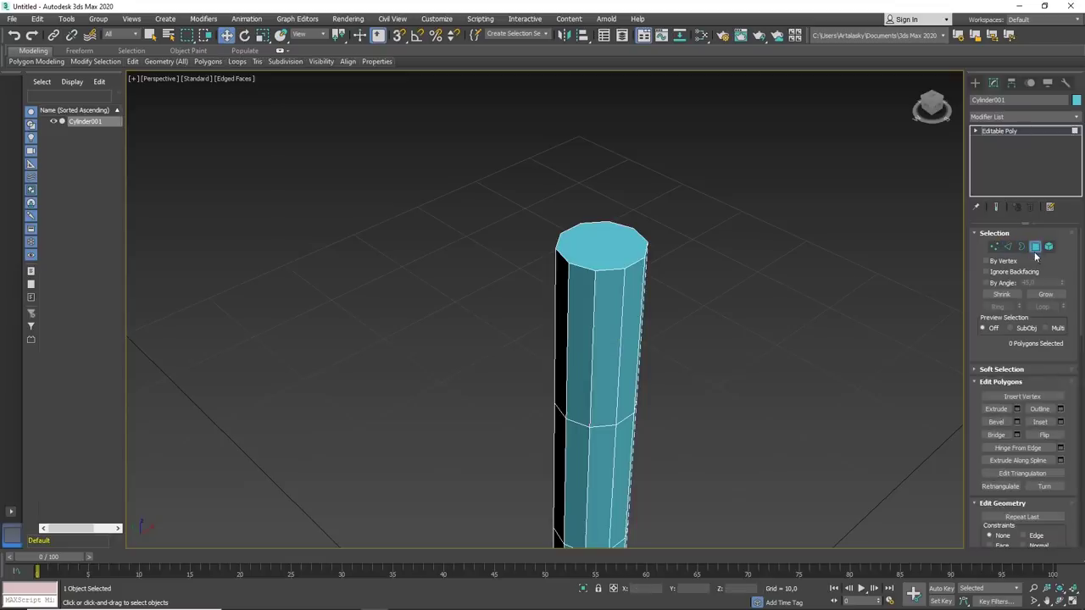
- Select the cylinder's top cap polygon and delete it, leaving the top open
click(619, 315)
mouse_move(651, 386)
alt+middle_down()
mouse_move(614, 348)
mouse_move(567, 228)
mouse_move(571, 150)
alt+middle_up()
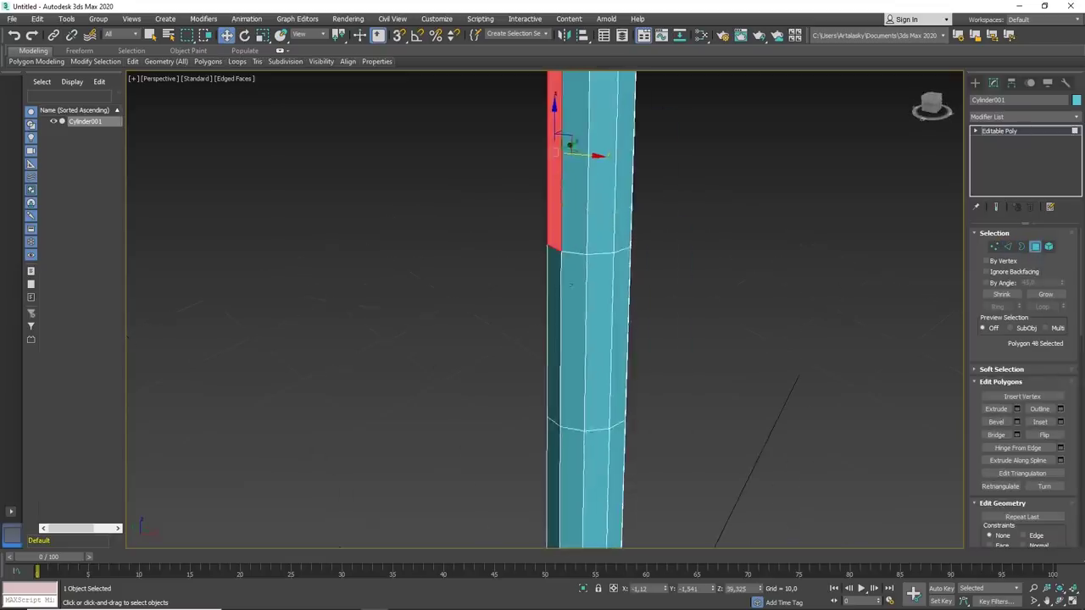
click(580, 314)
middle_drag(581, 313, 602, 455)
click(632, 243)
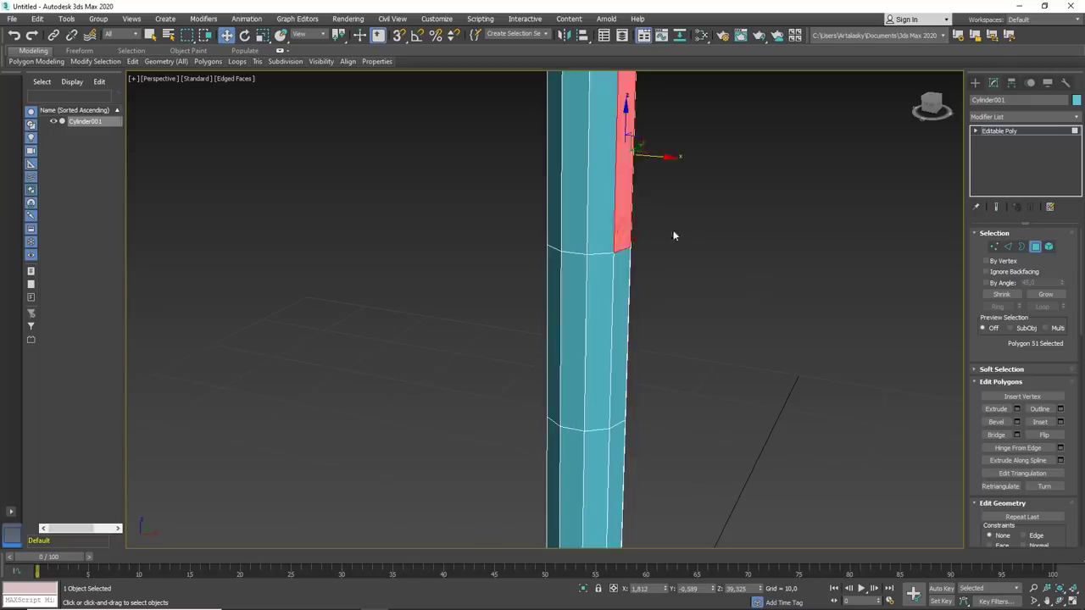
mouse_move(673, 234)
alt+middle_down()
mouse_move(724, 317)
mouse_move(727, 255)
alt+middle_up()
key(ctrl+z)
key(ctrl+z)
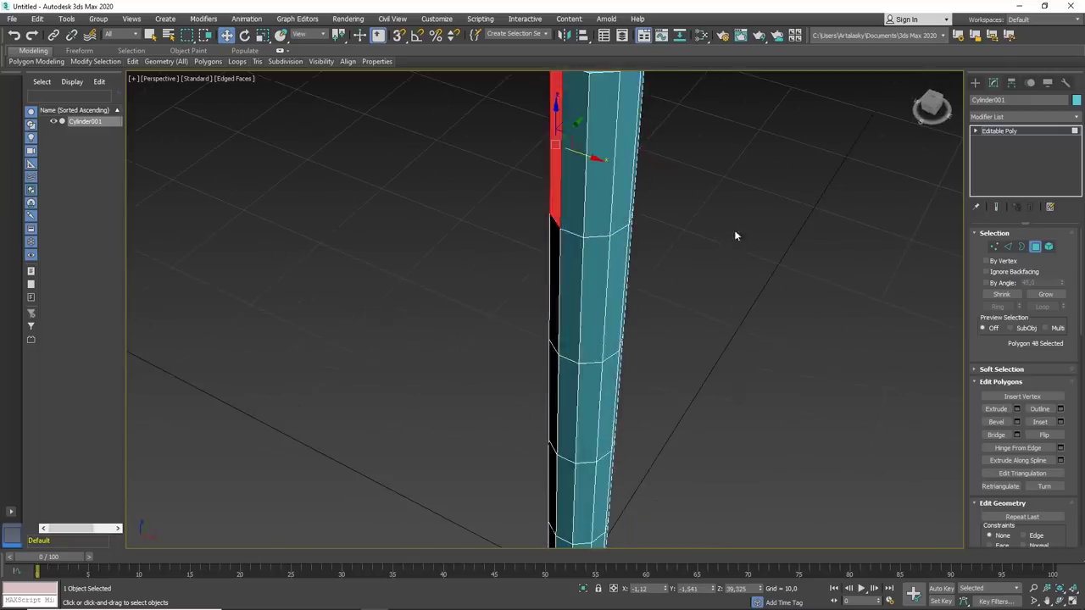
key(shift+z)
alt+middle_drag(761, 214, 663, 190)
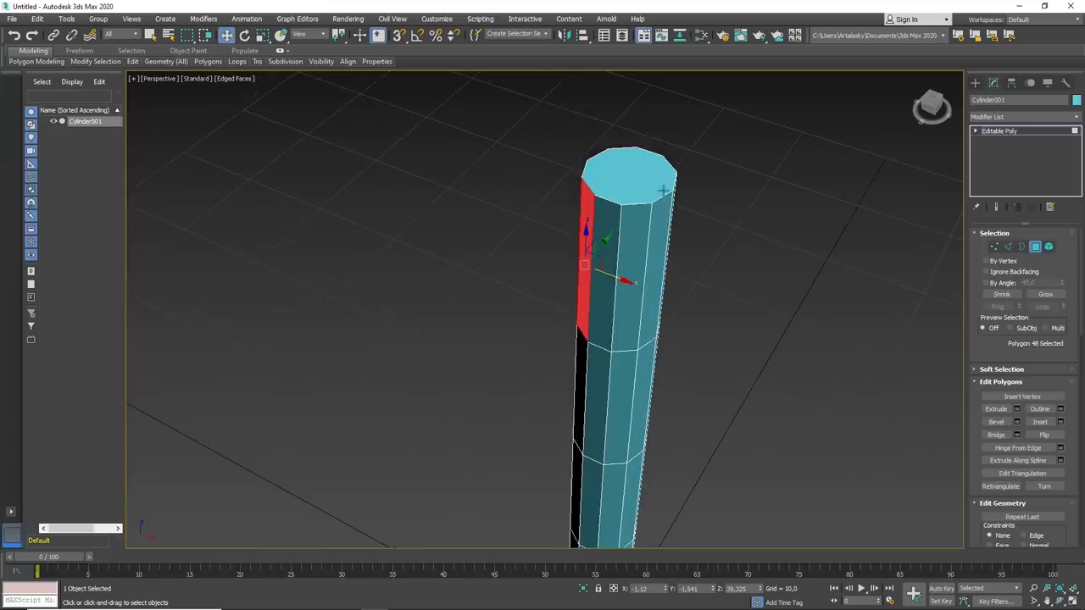
click(642, 177)
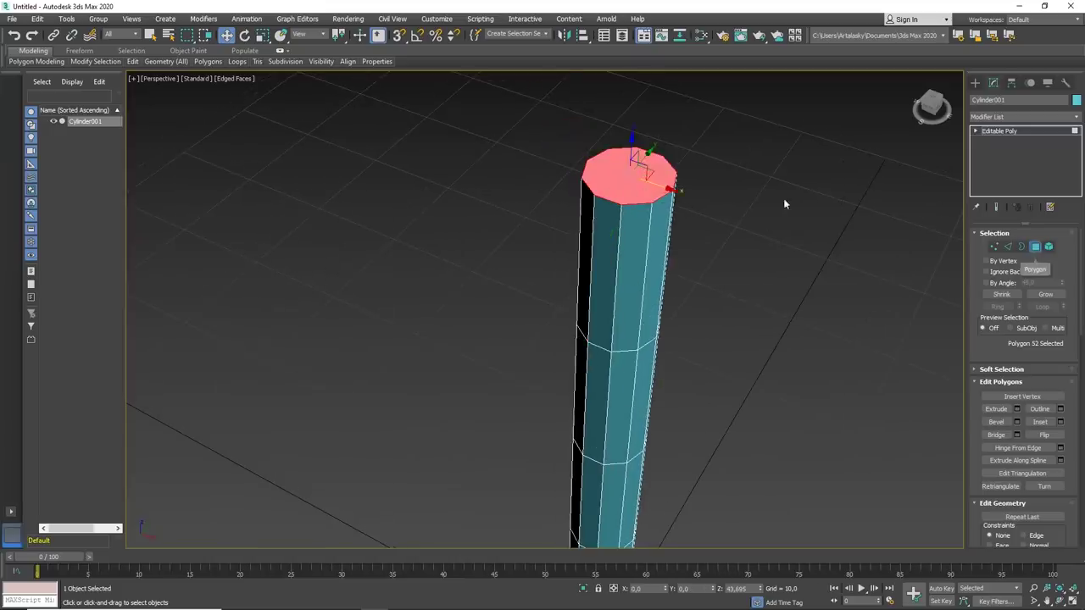
key(Delete)
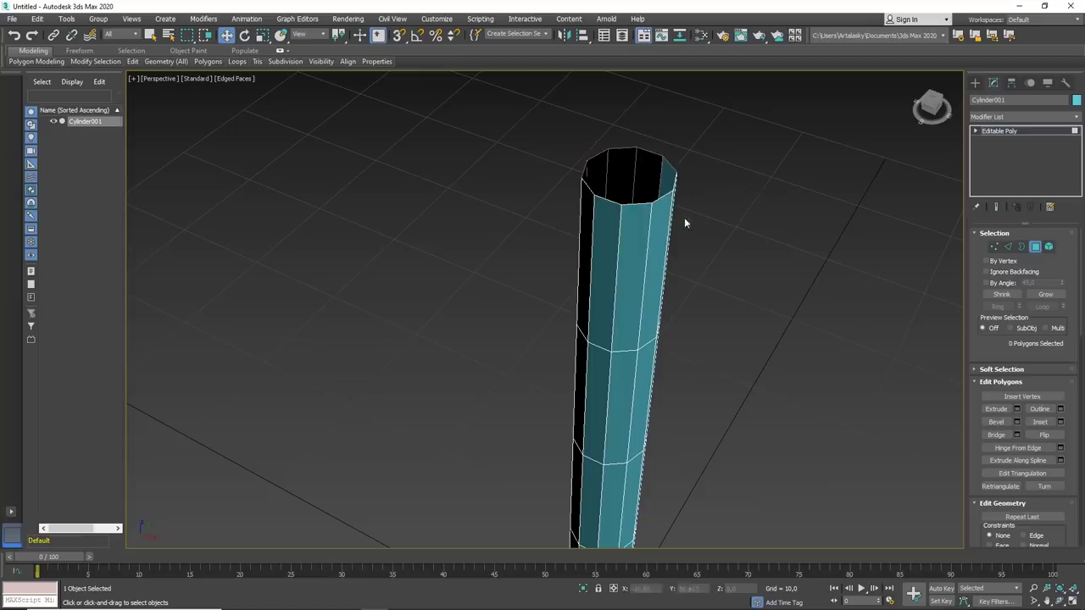
mouse_move(685, 223)
alt+middle_down()
mouse_move(709, 245)
mouse_move(779, 234)
alt+middle_up()
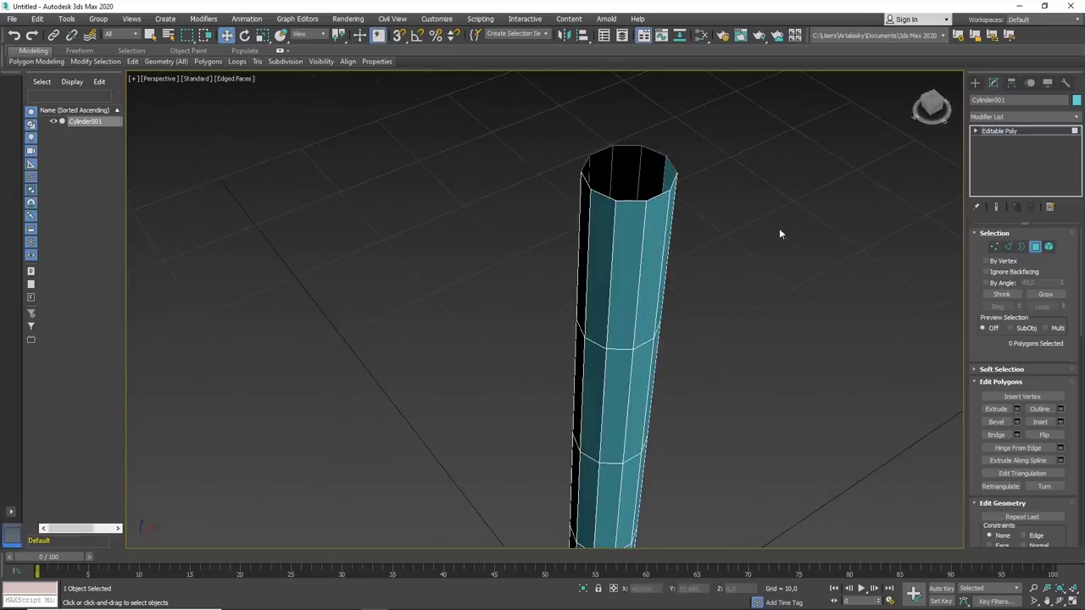
- Clear the border selection, then try selecting the top, middle and lower edge loops
click(1022, 248)
alt+click(628, 200)
alt+middle_drag(624, 218, 820, 183)
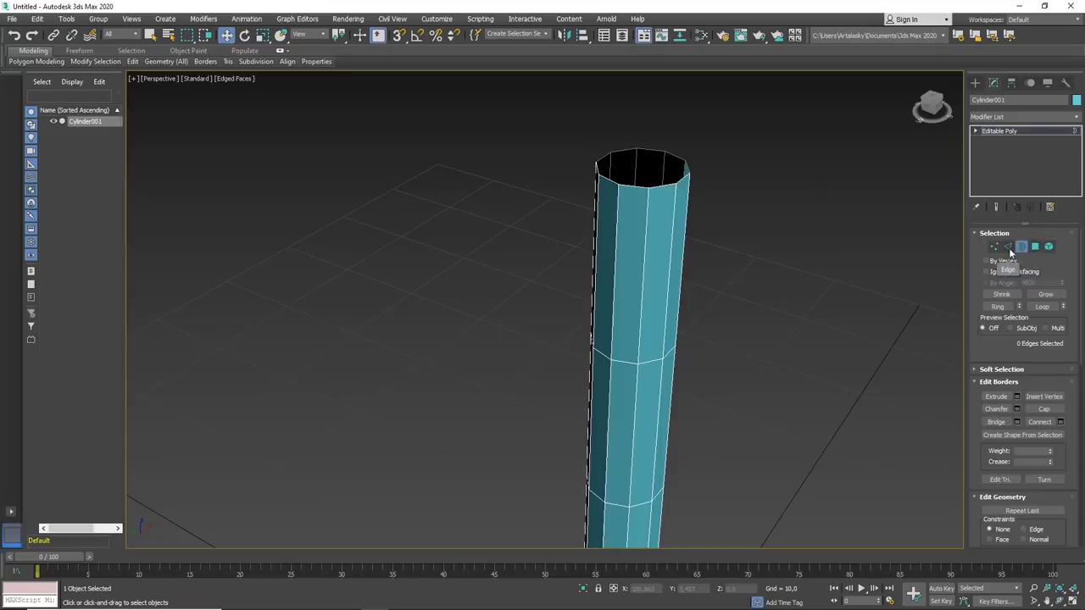
click(1008, 247)
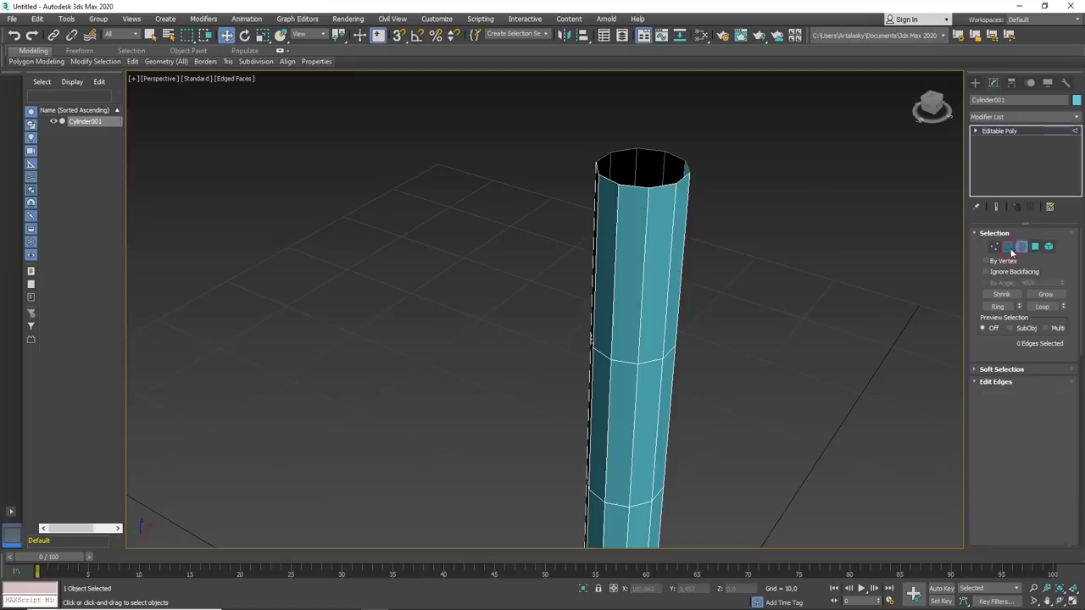
double_click(656, 188)
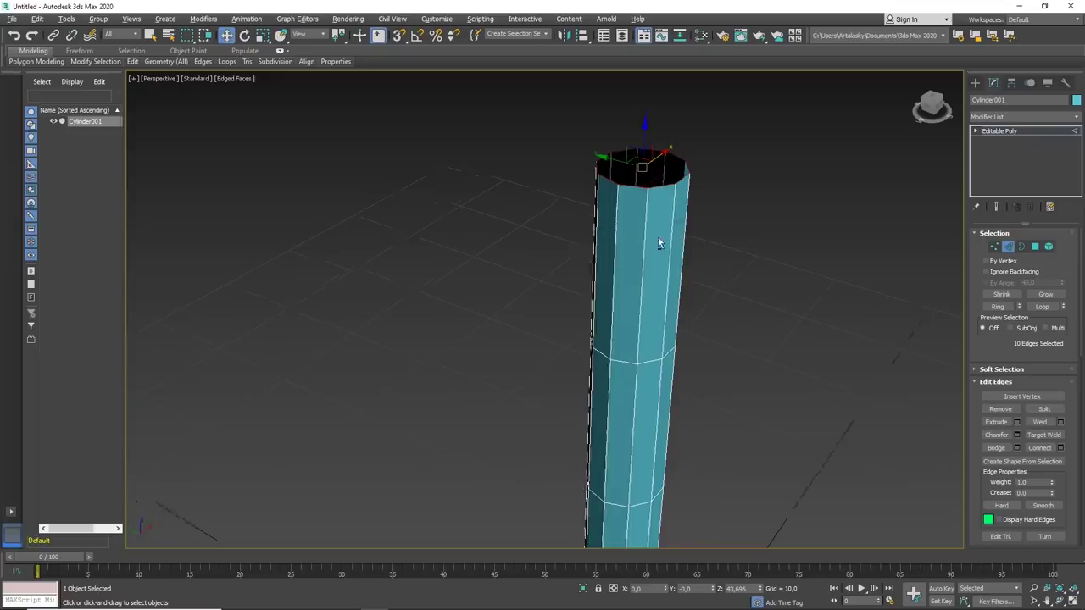
alt+middle_drag(675, 238, 615, 344)
double_click(616, 344)
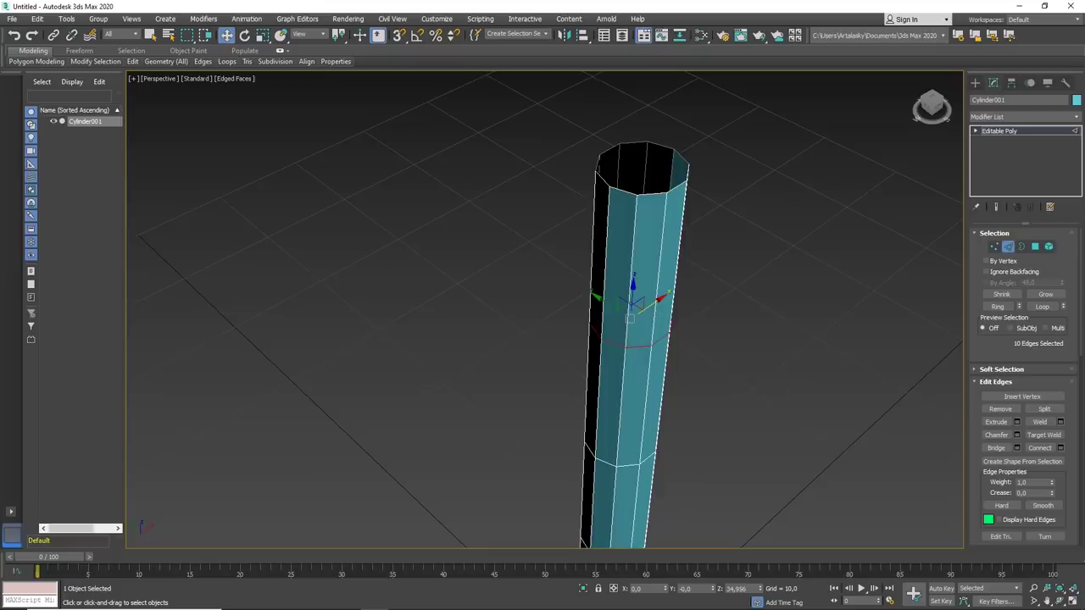
double_click(611, 465)
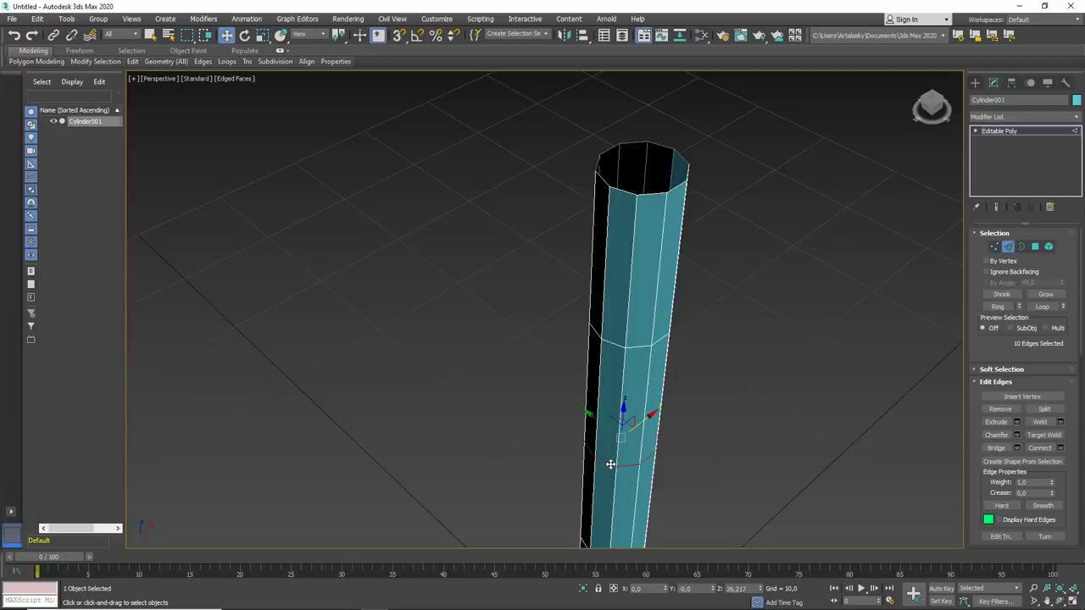
- Try partial edge selections, then clear them and select only the top rim edge loop
click(614, 346)
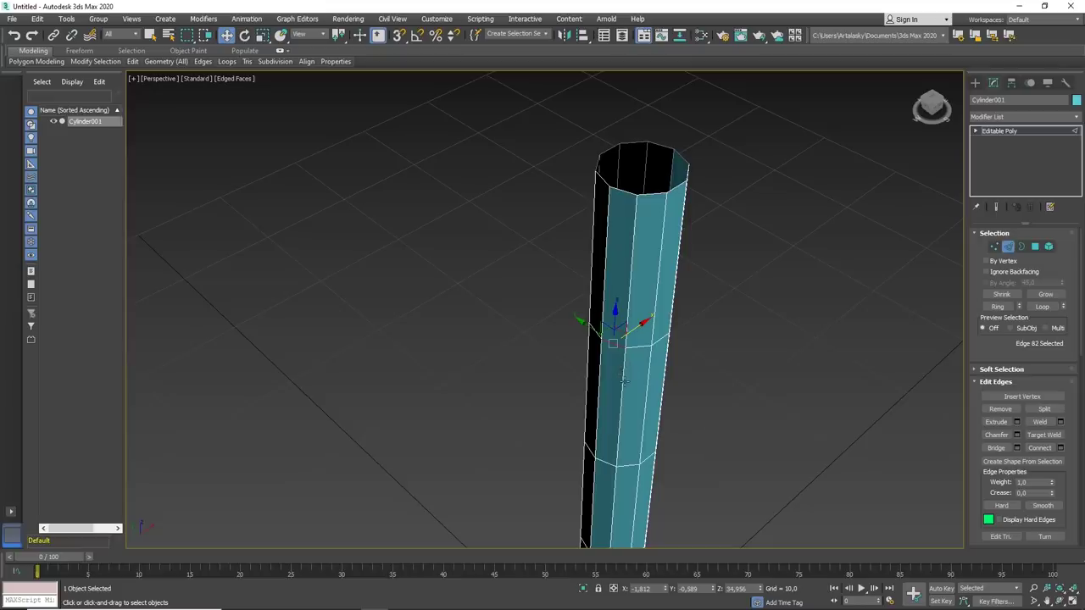
scroll(634, 393, down, 4)
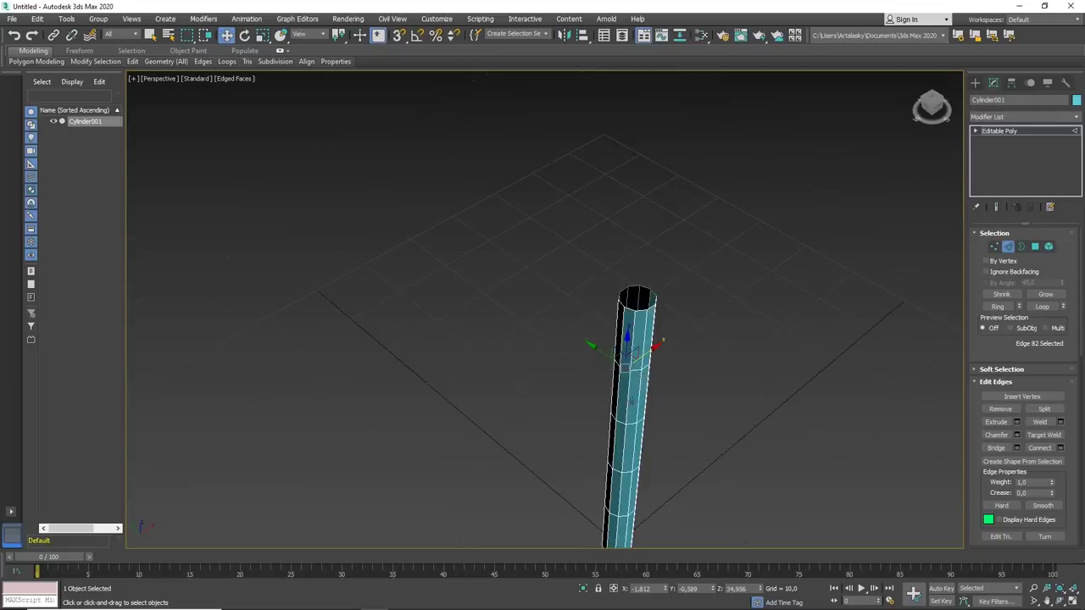
double_click(629, 400)
middle_drag(658, 406, 695, 317)
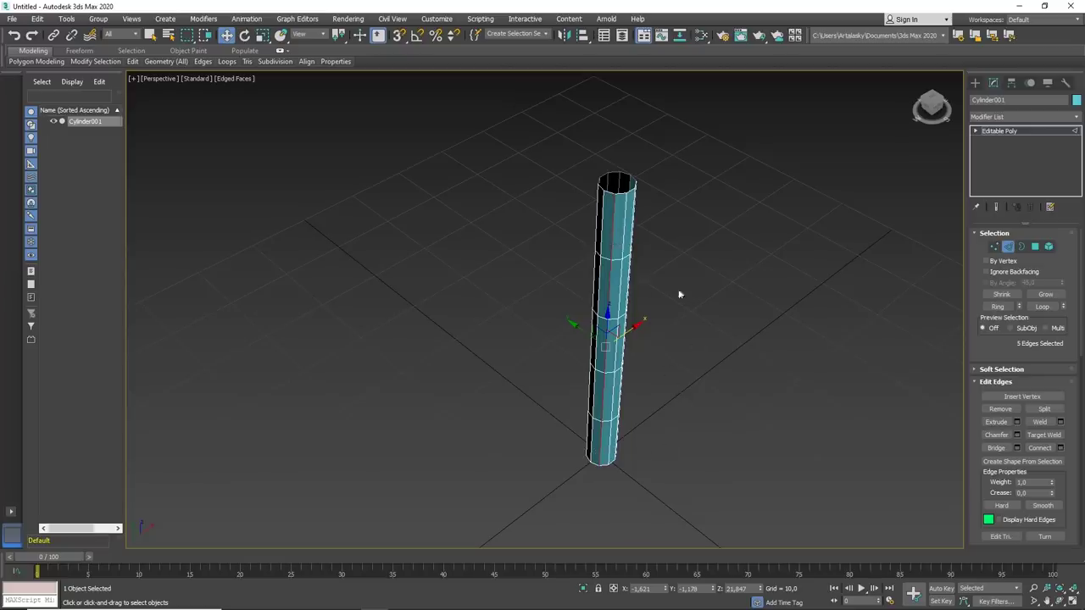
alt+middle_drag(670, 314, 652, 331)
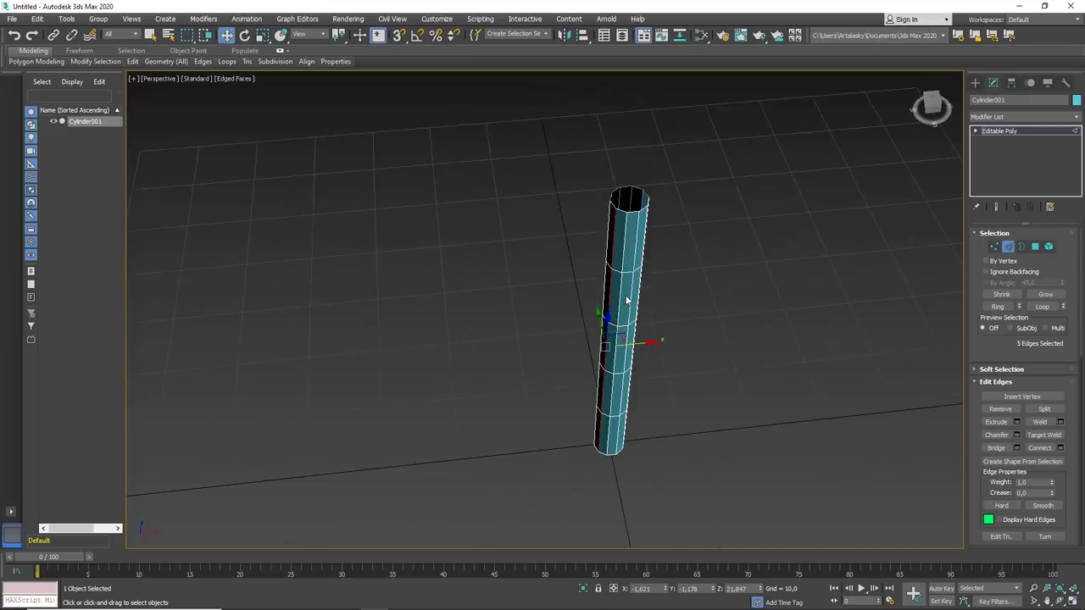
ctrl+click(619, 373)
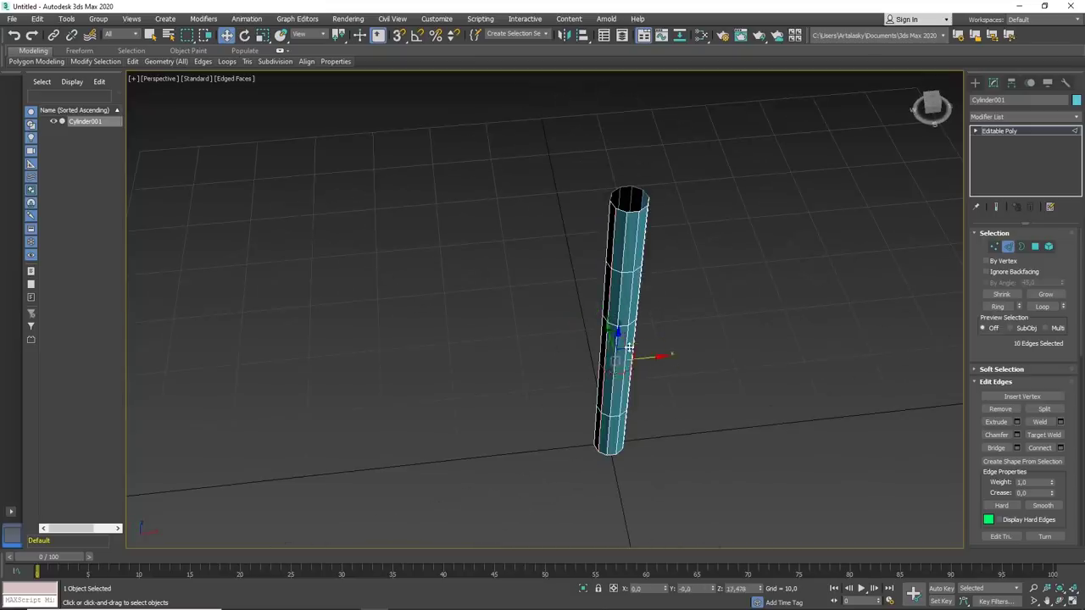
ctrl+click(624, 327)
ctrl+double_click(624, 269)
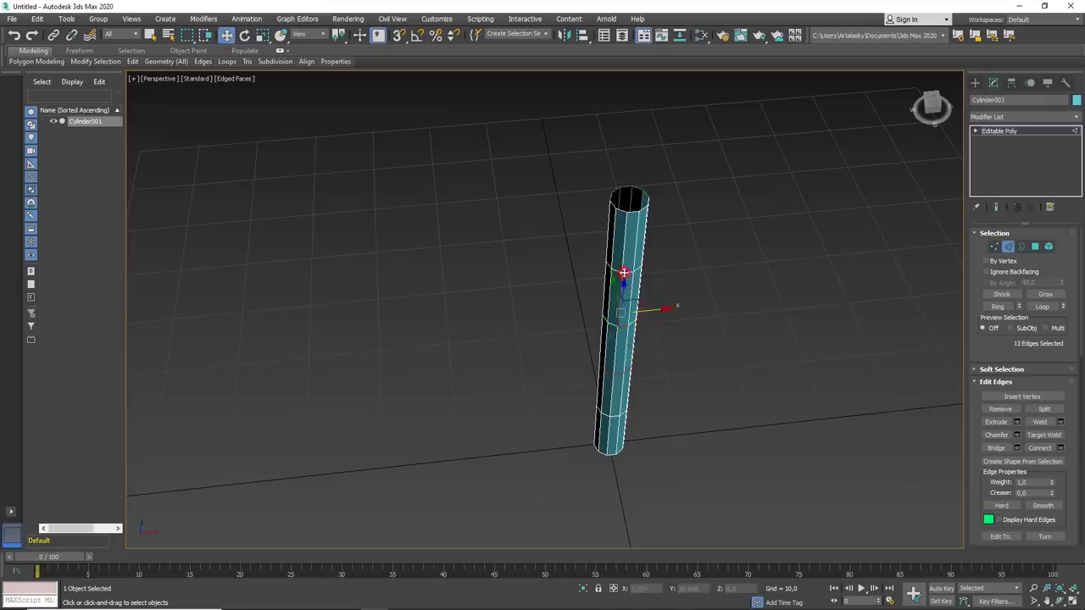
click(716, 315)
double_click(633, 212)
- Move the top edge loop up along Z so the rim sits at about 55.1
alt+middle_drag(689, 253, 722, 202)
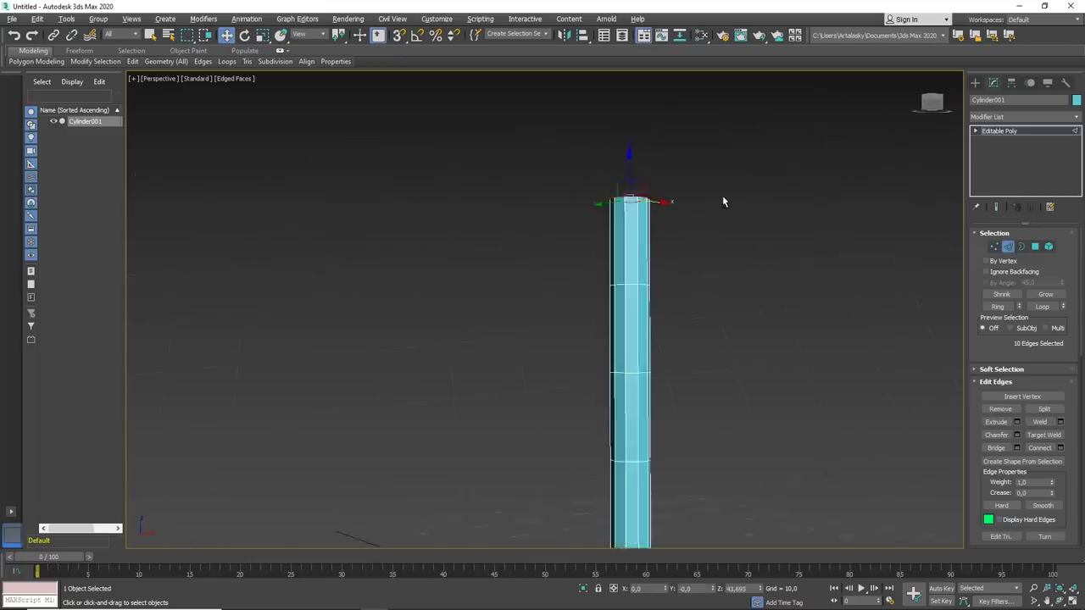
scroll(726, 246, down, 3)
scroll(727, 258, up, 1)
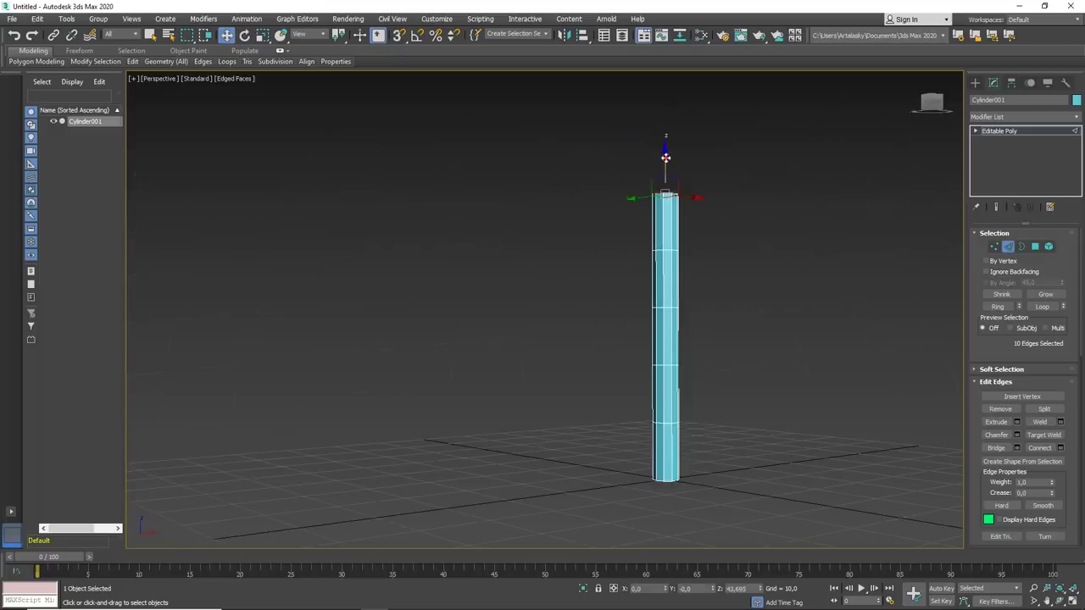
drag(666, 157, 674, 85)
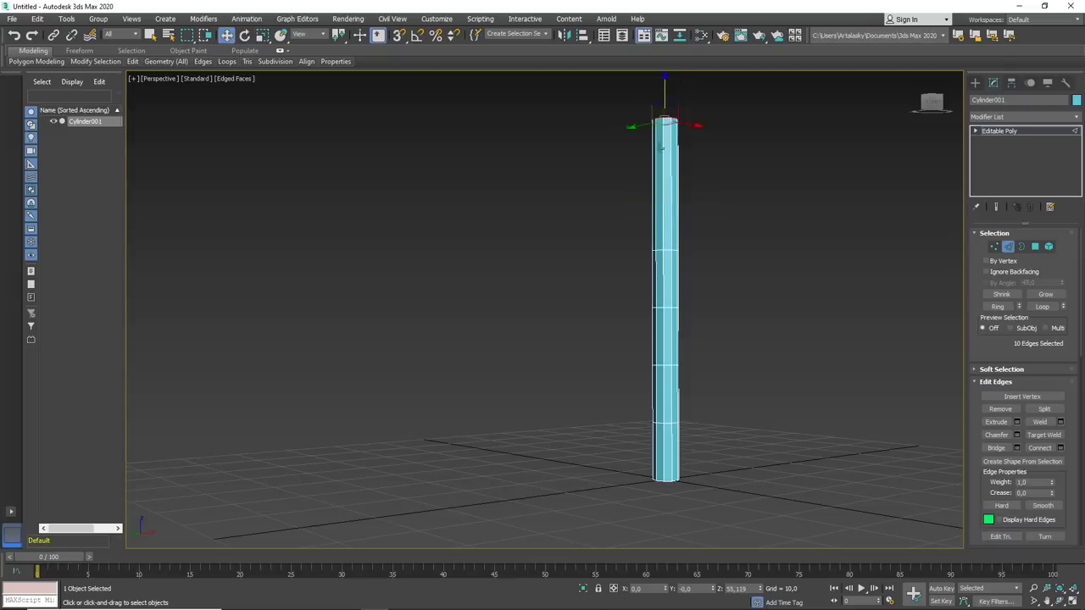
mouse_move(770, 232)
alt+middle_down()
mouse_move(751, 293)
mouse_move(704, 262)
alt+middle_up()
scroll(704, 262, up, 5)
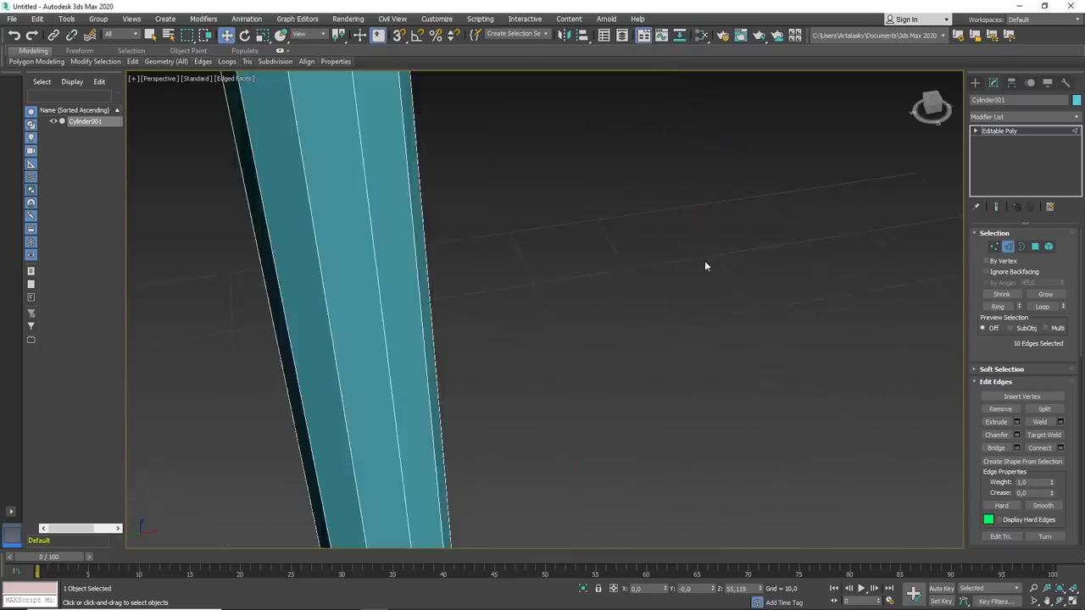
scroll(704, 267, down, 5)
scroll(698, 271, up, 2)
scroll(669, 293, up, 2)
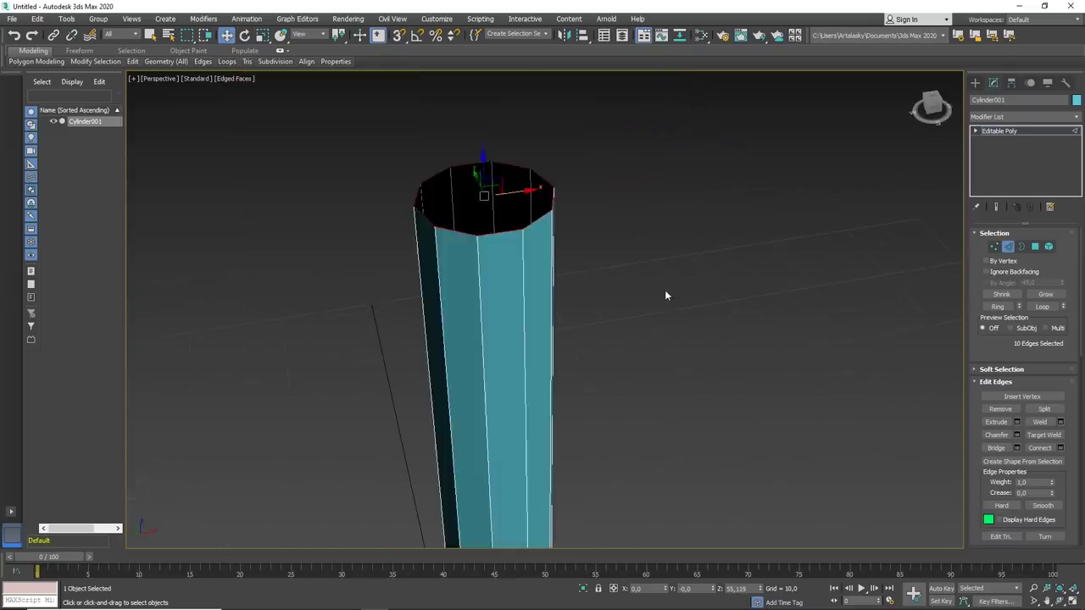
- Switch to Select and Uniform Scale, testing a scale on the top rim and restoring it
click(265, 37)
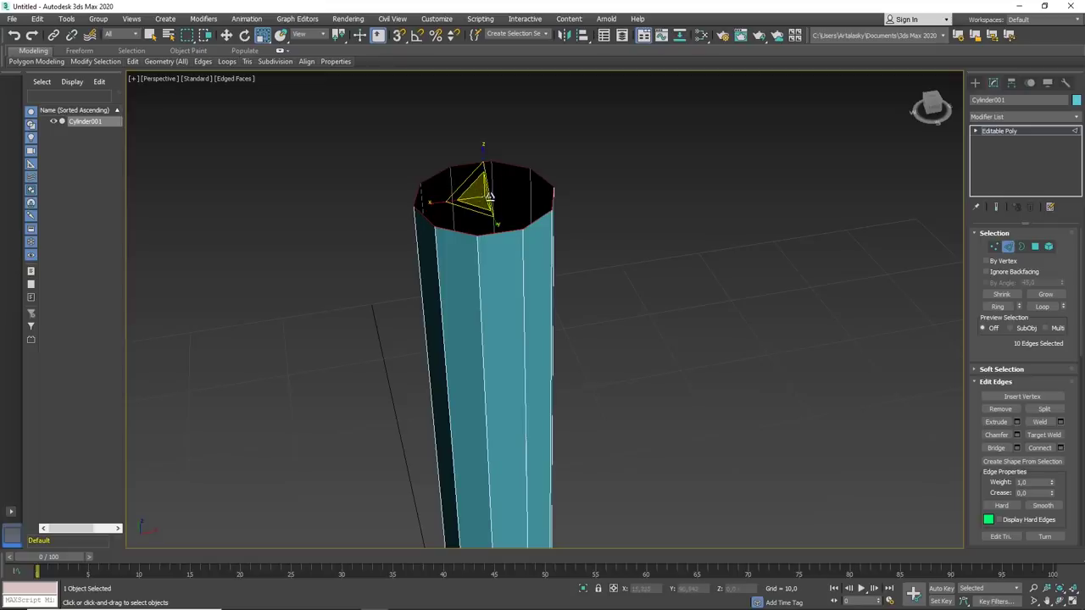
alt+middle_drag(489, 196, 489, 204)
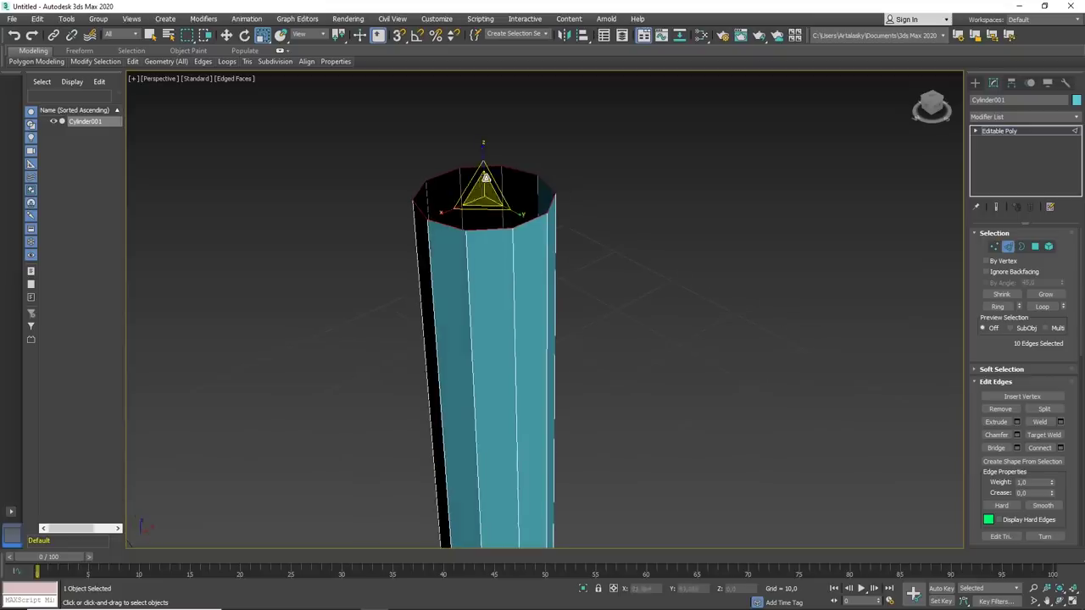
mouse_move(479, 200)
mouse_down()
mouse_move(490, 237)
mouse_move(443, 140)
mouse_move(501, 233)
mouse_move(494, 202)
mouse_move(500, 212)
mouse_up()
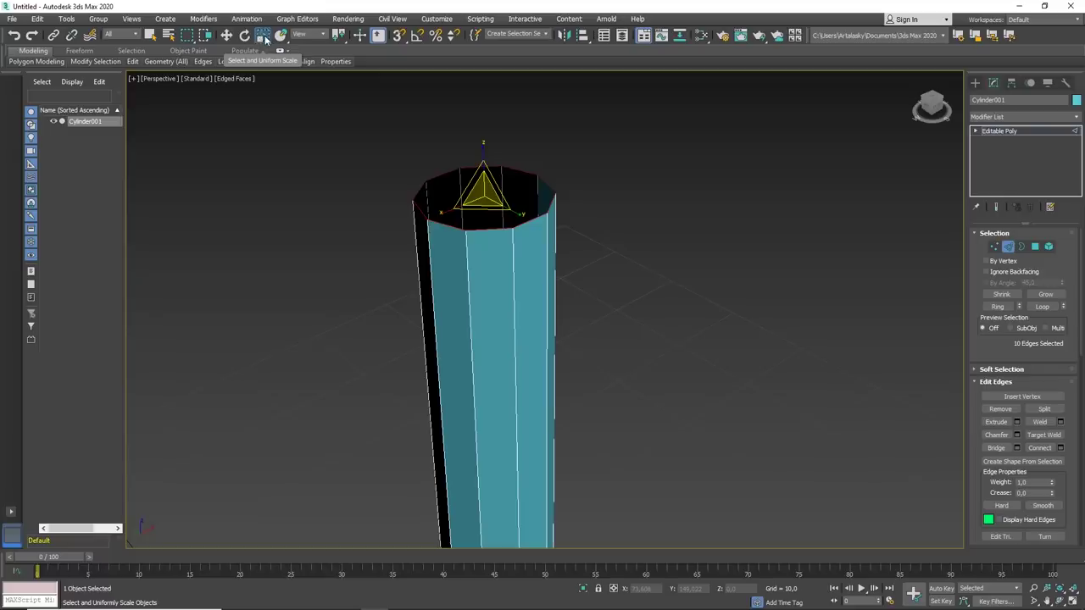
click(267, 42)
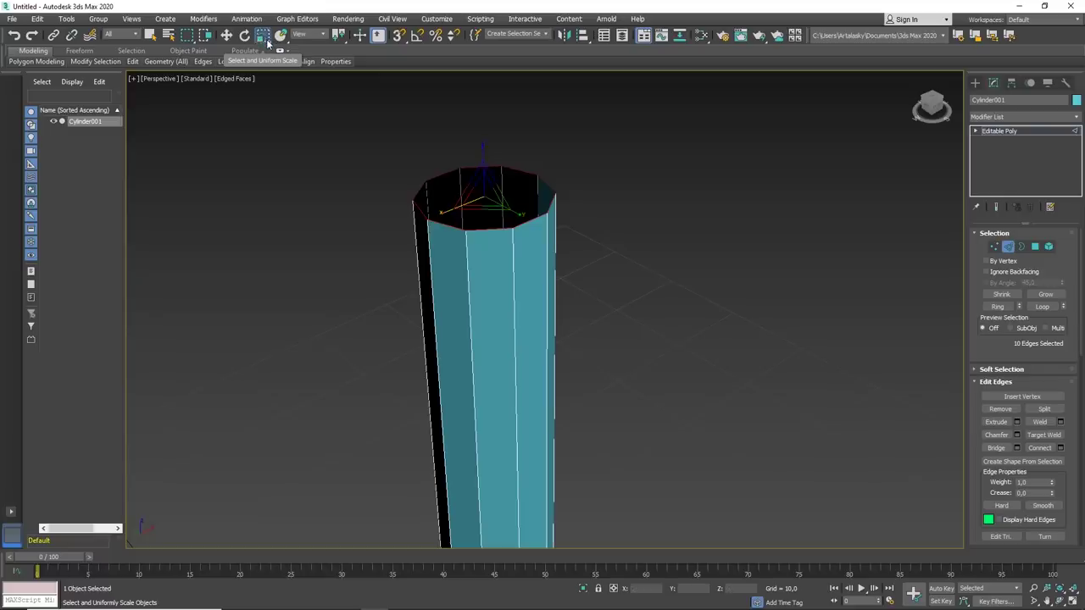
click(265, 39)
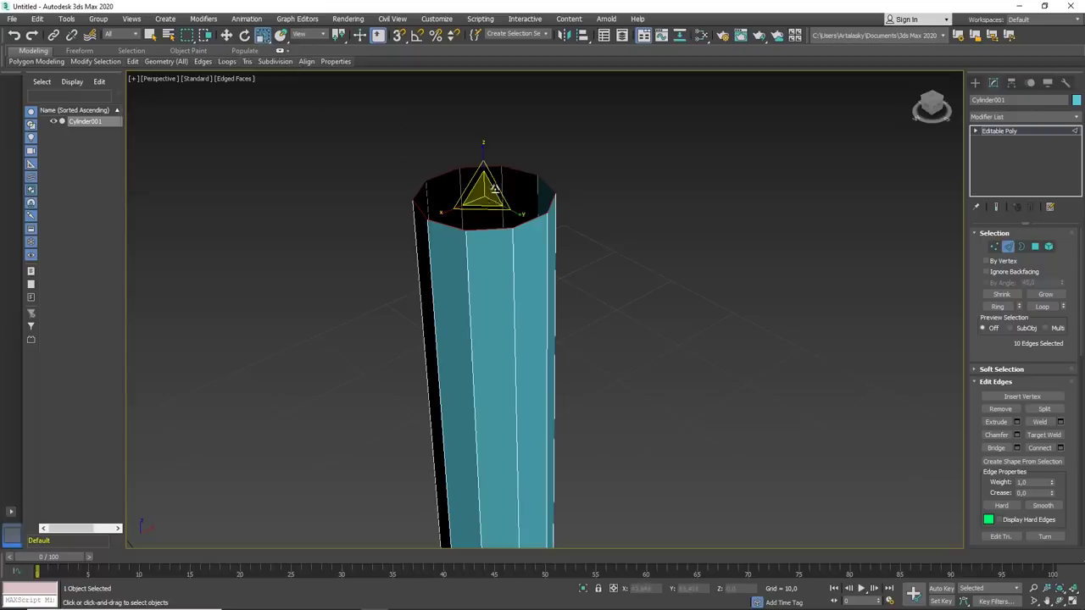
scroll(520, 254, down, 3)
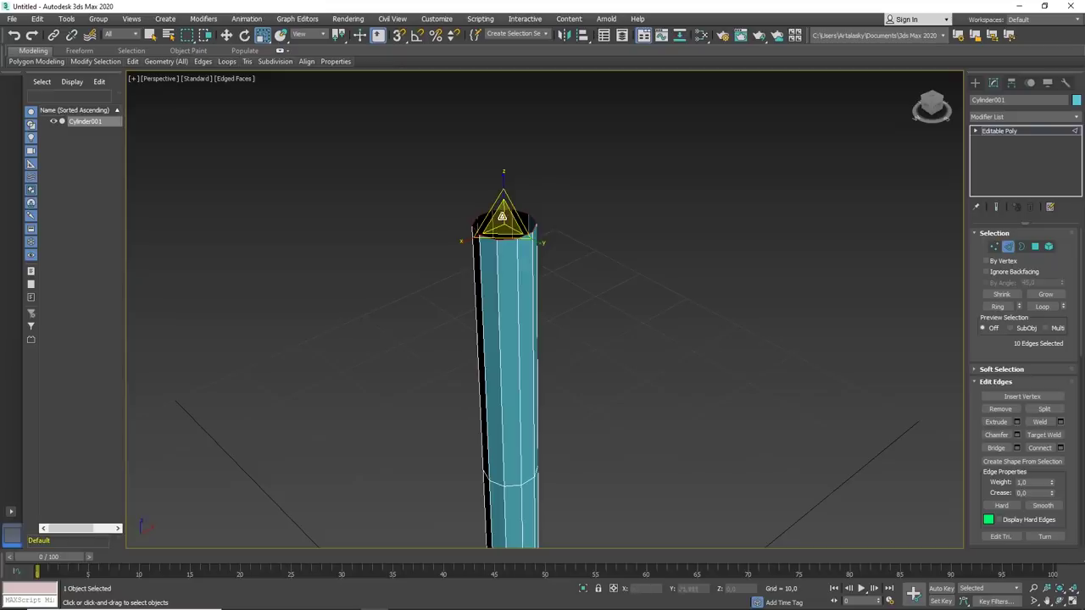
- Shift-scale the top border inward to add a narrower ring of faces
shift+drag(501, 218, 487, 262)
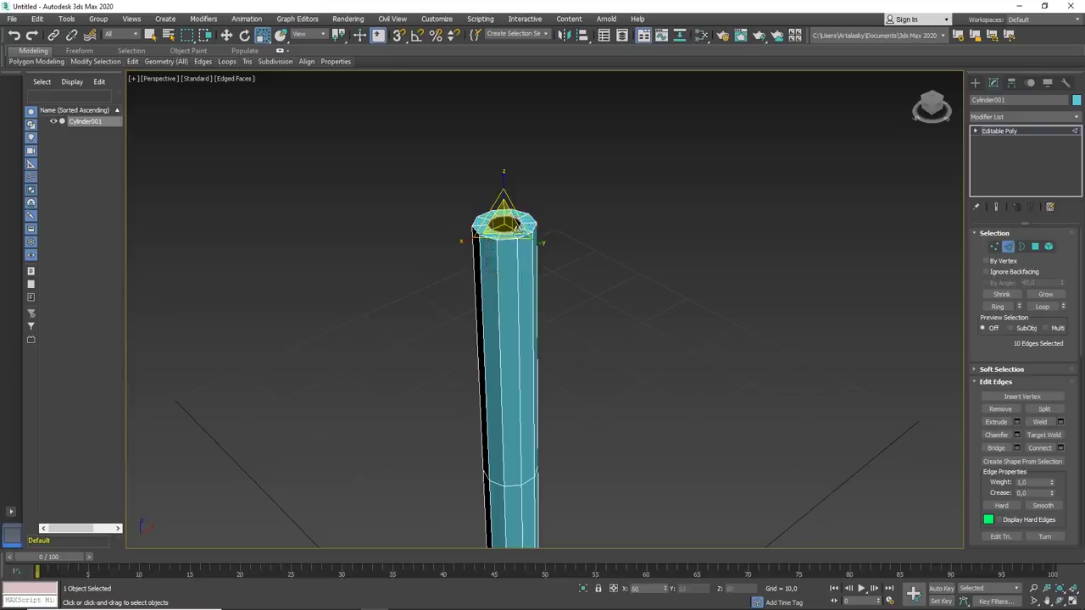
alt+middle_drag(529, 204, 547, 254)
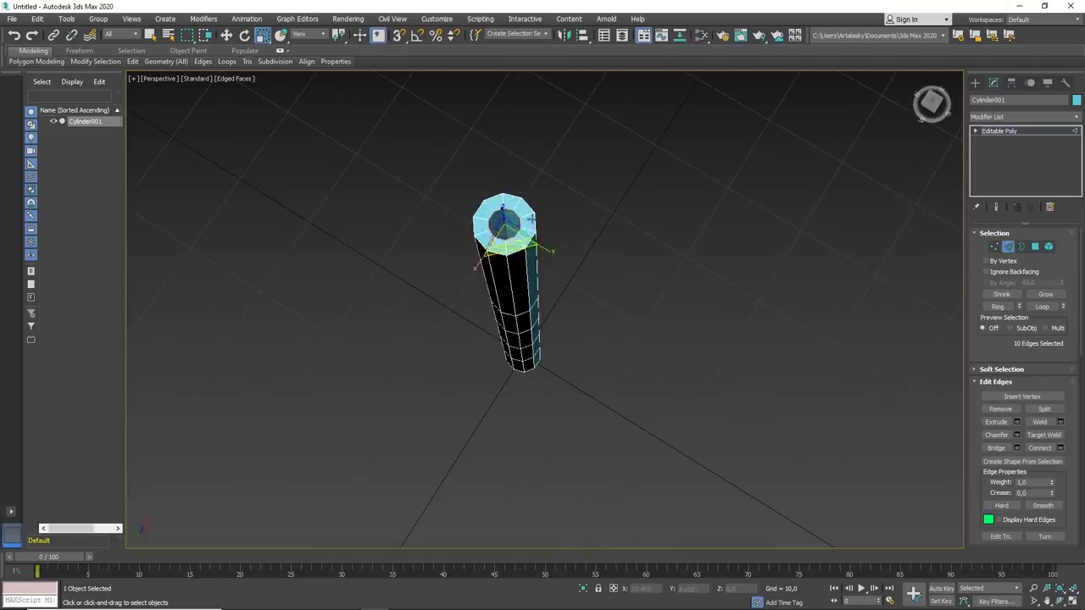
mouse_move(552, 313)
alt+middle_down()
mouse_move(582, 280)
mouse_move(590, 205)
alt+middle_up()
scroll(586, 307, down, 3)
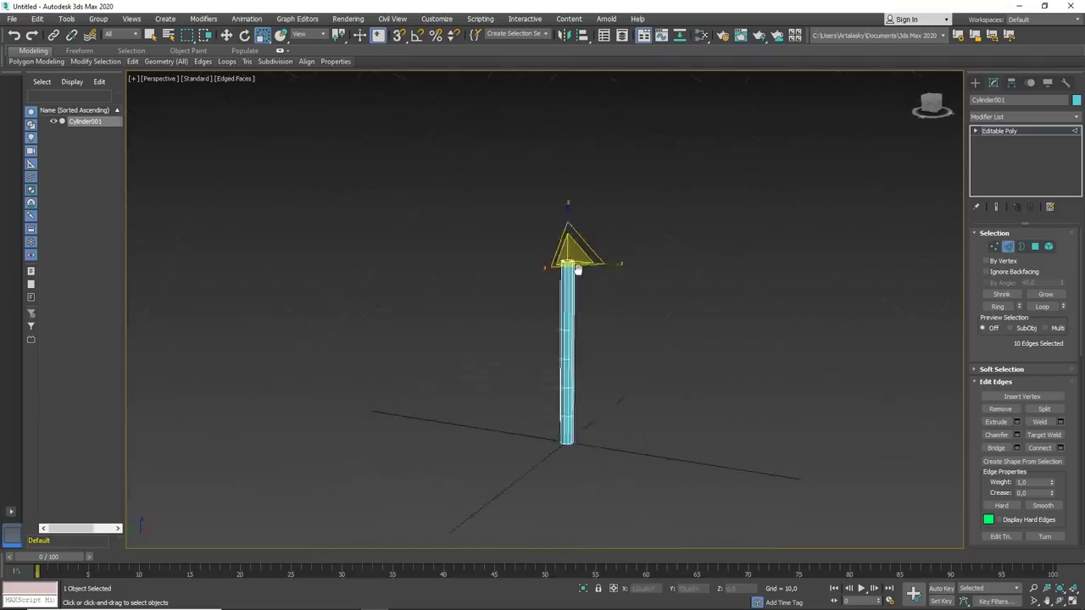
scroll(586, 274, up, 3)
scroll(586, 274, down, 2)
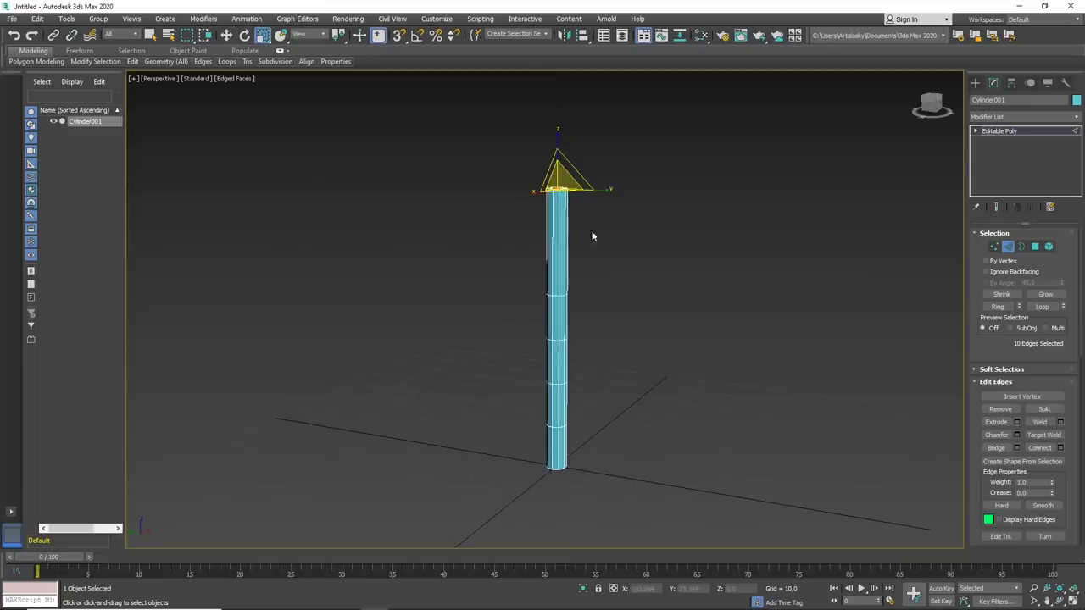
mouse_move(582, 182)
alt+middle_down()
mouse_move(551, 174)
mouse_move(570, 175)
alt+middle_up()
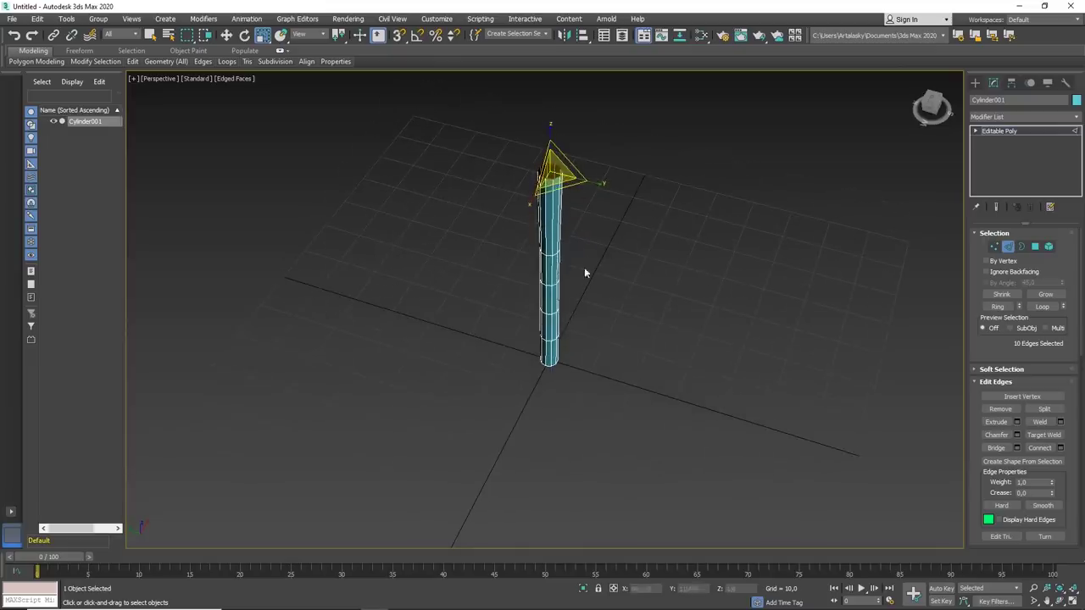
mouse_move(584, 267)
alt+middle_down()
mouse_move(602, 266)
mouse_move(576, 247)
mouse_move(561, 252)
mouse_move(581, 257)
mouse_move(581, 296)
alt+middle_up()
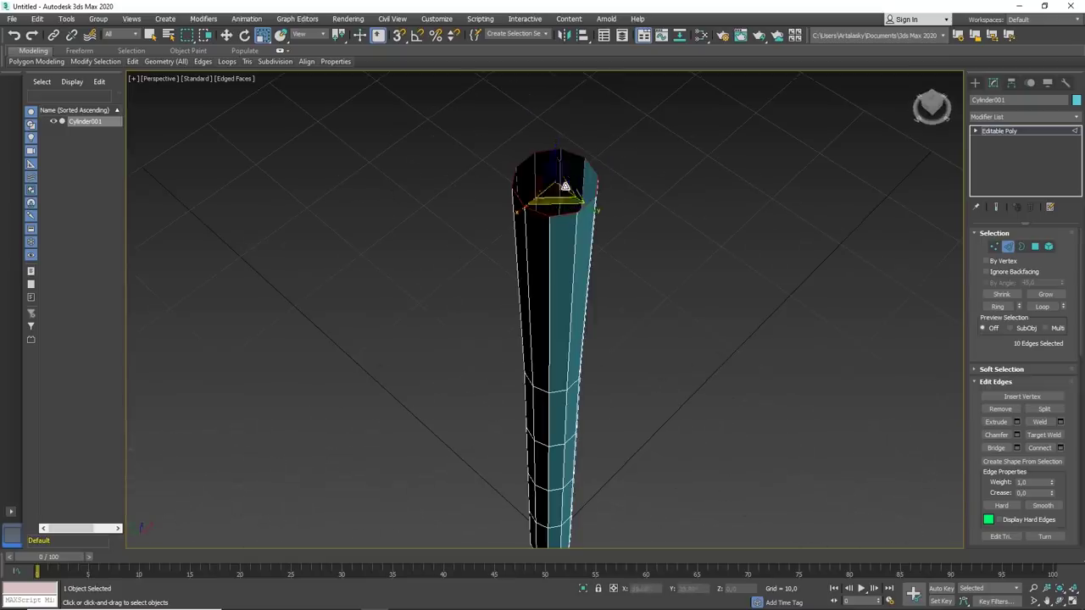
- Shrink another rim copy inward and raise the new top ring slightly to Z 56.038
mouse_move(557, 188)
shift+mouse_down()
mouse_move(535, 246)
mouse_move(547, 219)
shift+mouse_up()
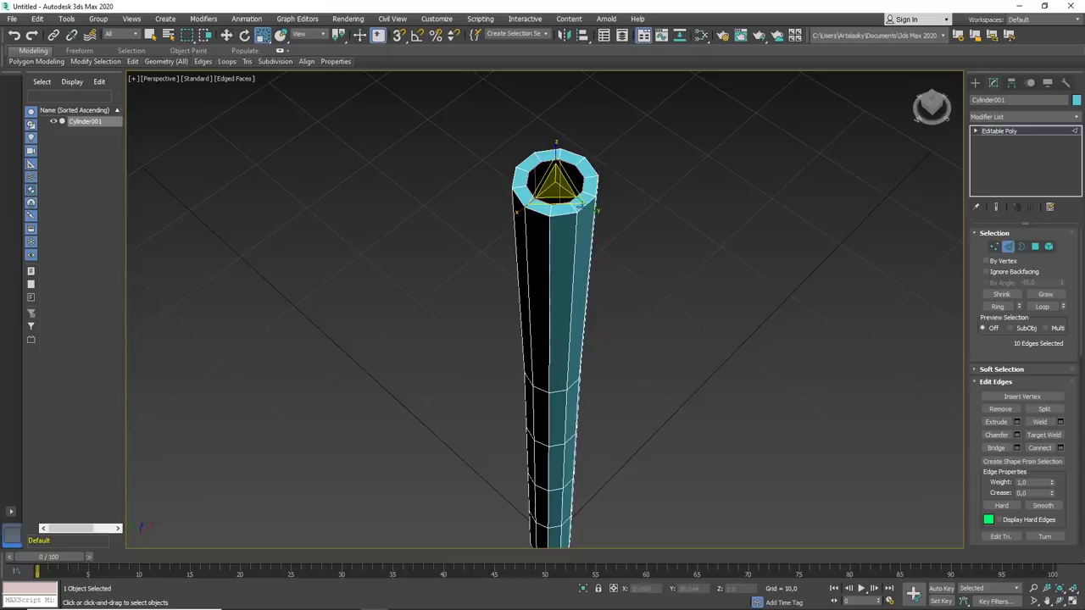
key(w)
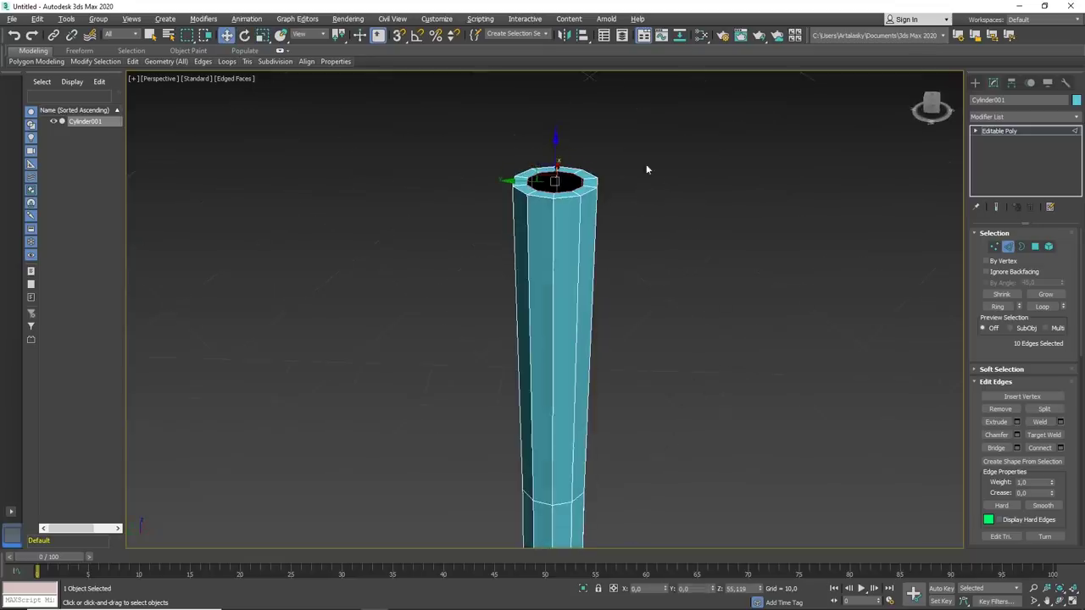
drag(555, 133, 563, 128)
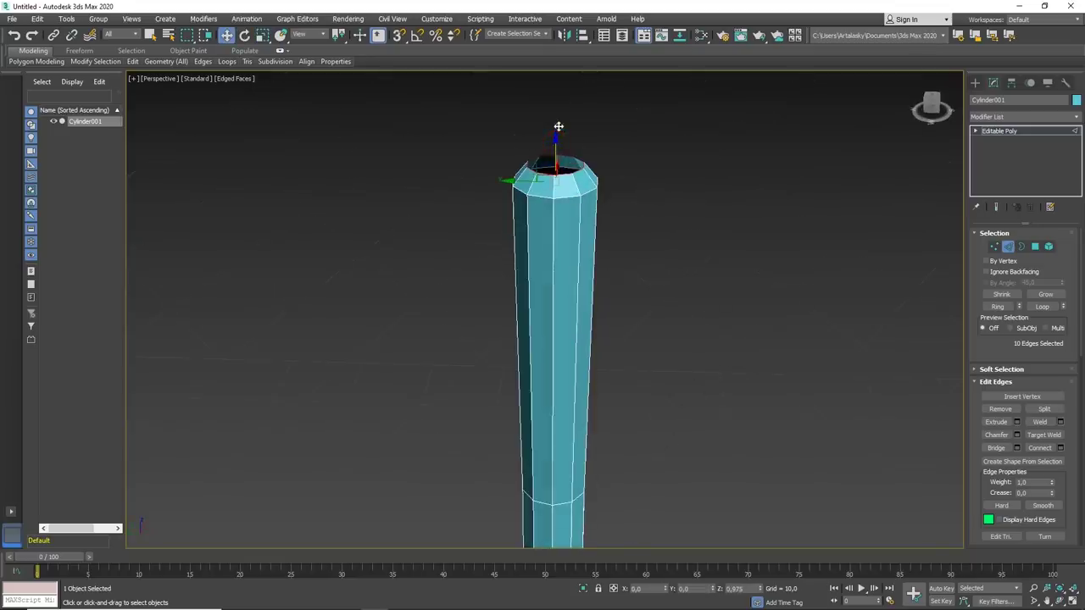
alt+middle_drag(649, 211, 758, 219)
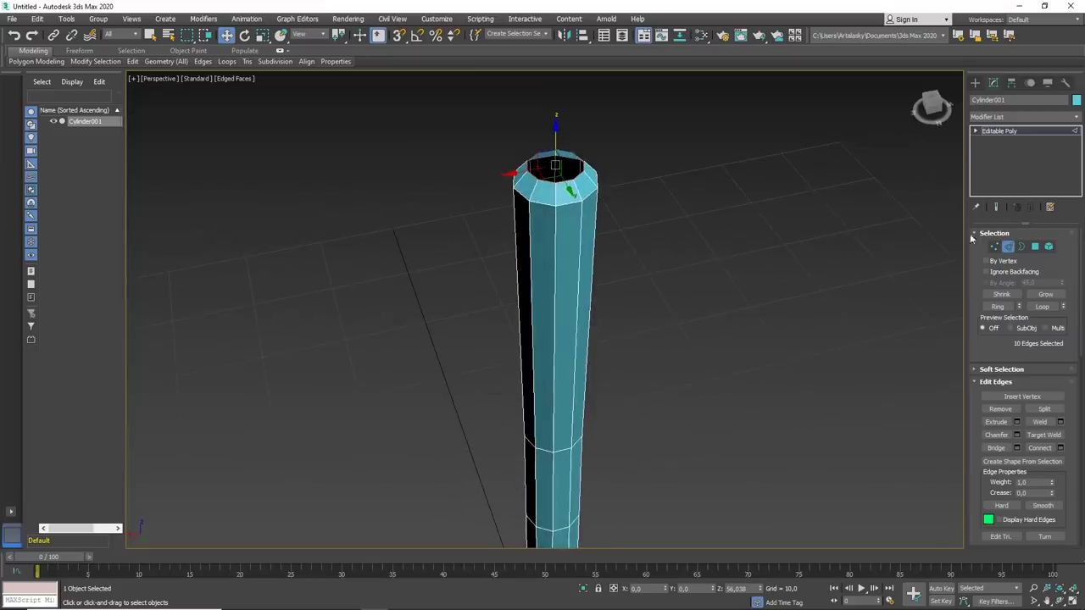
- Cycle through sub-object levels, selecting and then clearing the whole cylinder element
click(1014, 247)
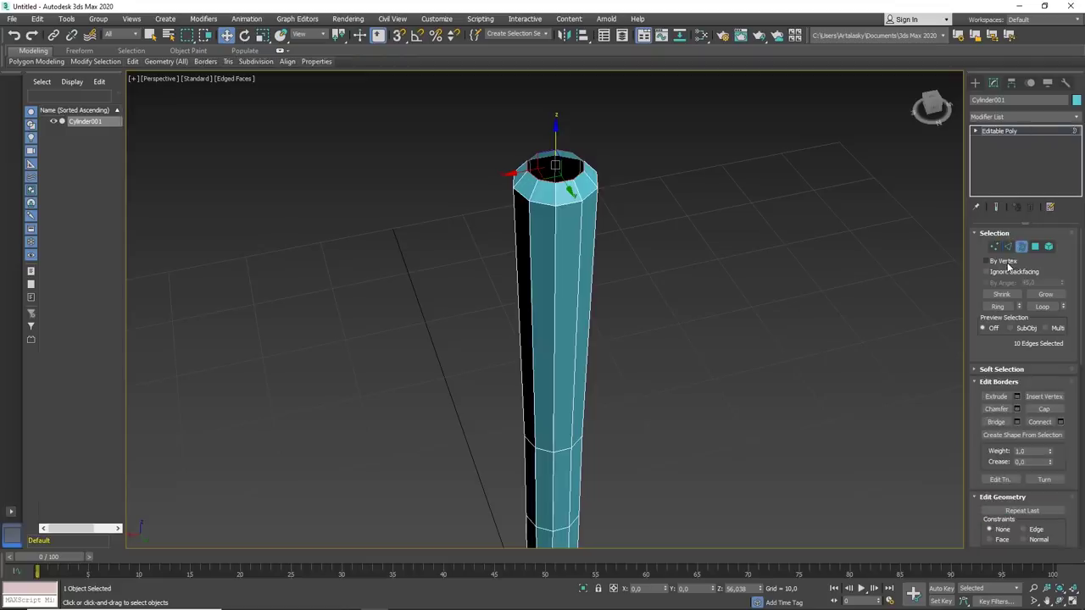
click(1008, 247)
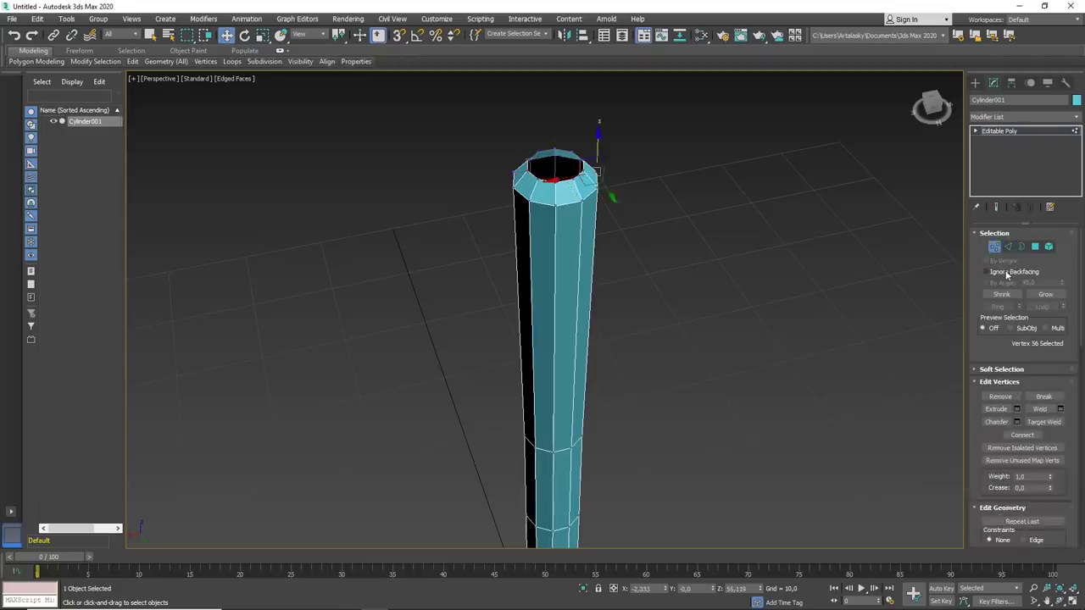
key(5)
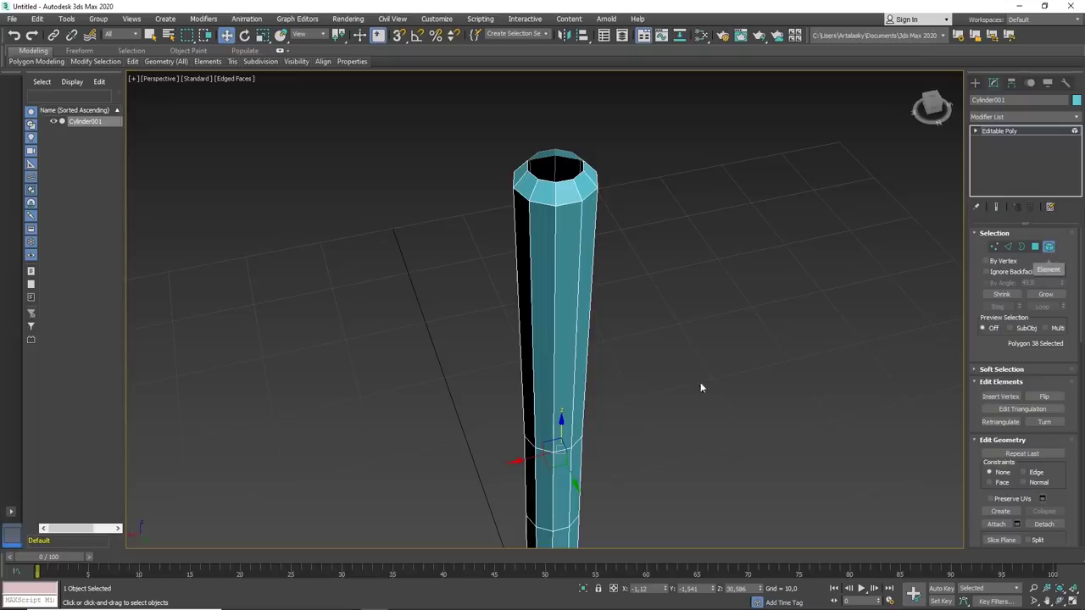
click(577, 323)
scroll(588, 380, down, 2)
middle_drag(588, 381, 582, 331)
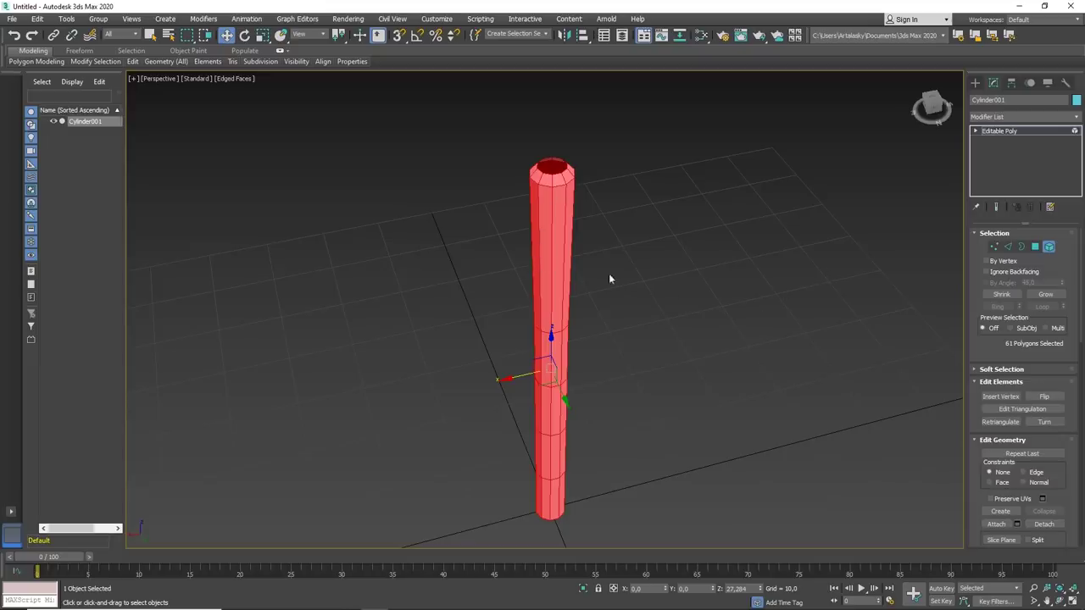
scroll(631, 191, up, 2)
scroll(613, 204, up, 2)
click(608, 210)
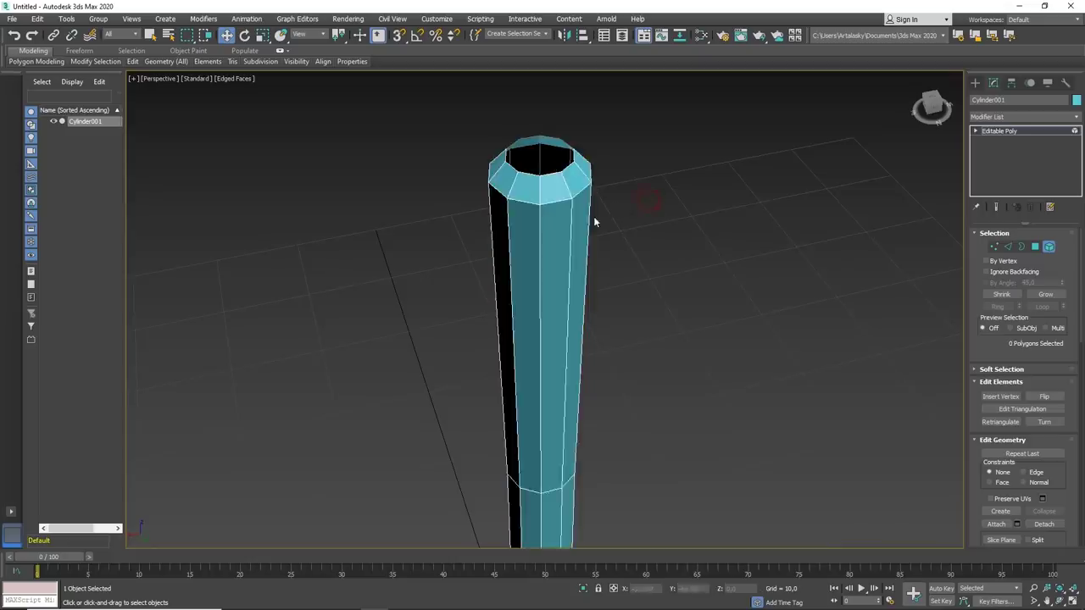
scroll(615, 233, up, 1)
- Select the open top border and close it with Cap
key(3)
click(625, 188)
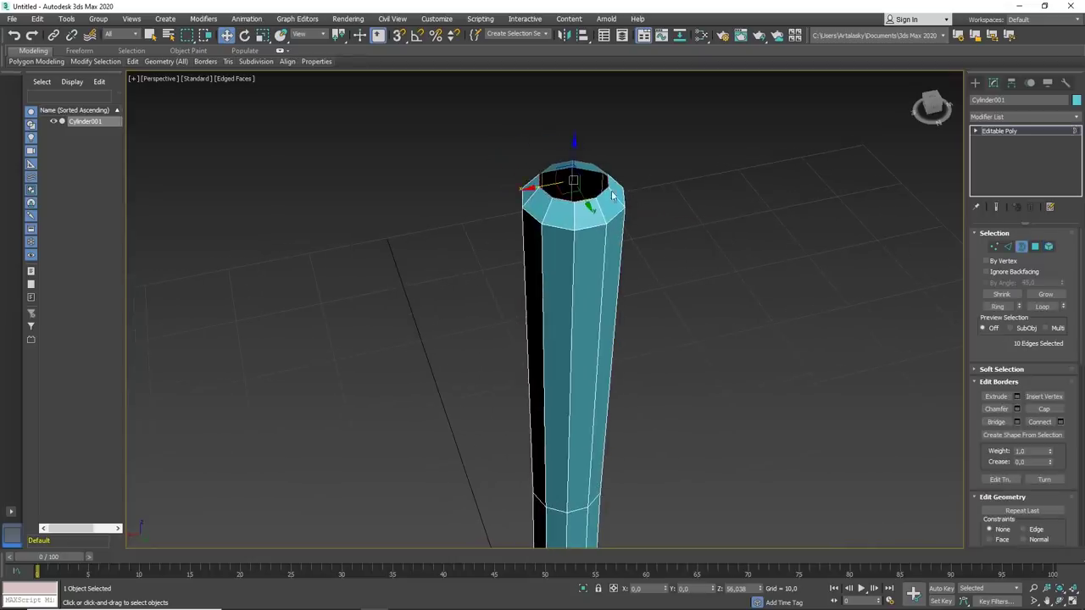
mouse_move(611, 194)
alt+middle_down()
mouse_move(603, 148)
mouse_move(604, 168)
alt+middle_up()
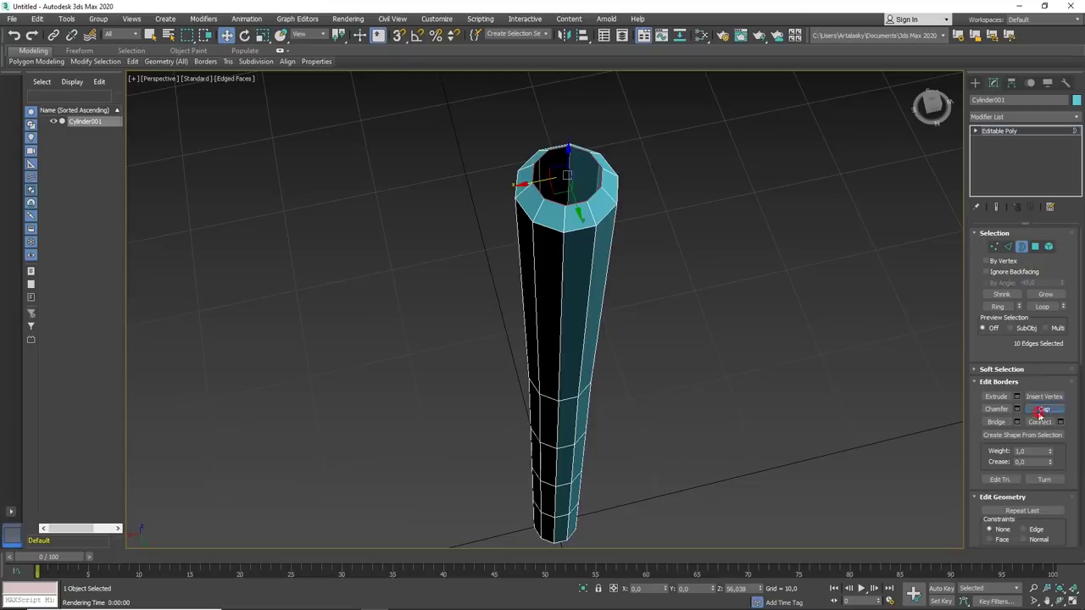
click(1040, 411)
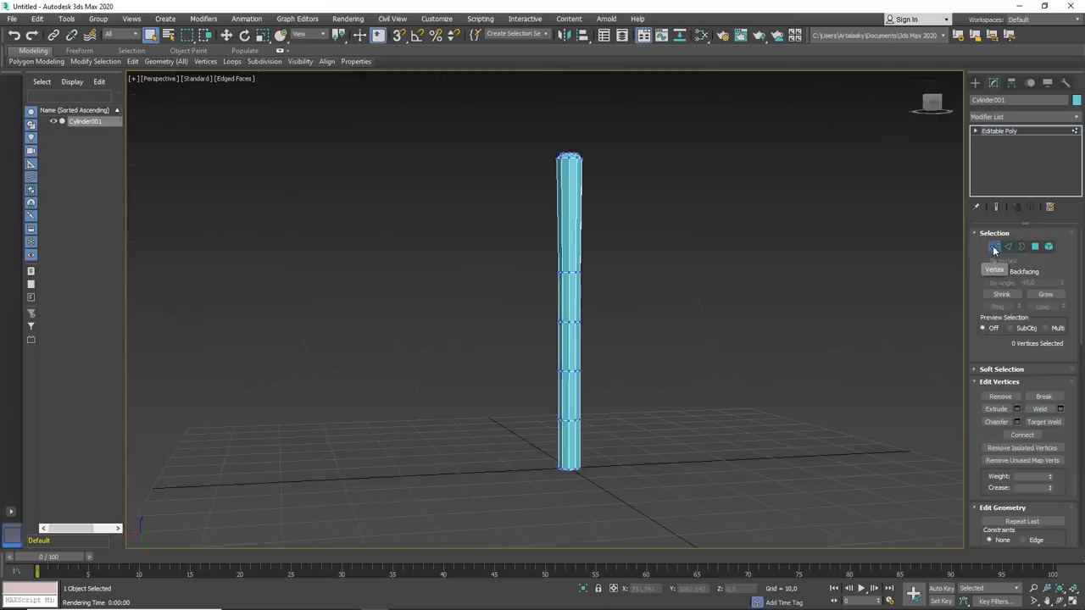
- Box-select the middle vertex rows, scale them closer together and slide them down near the base
click(646, 248)
drag(484, 436, 465, 442)
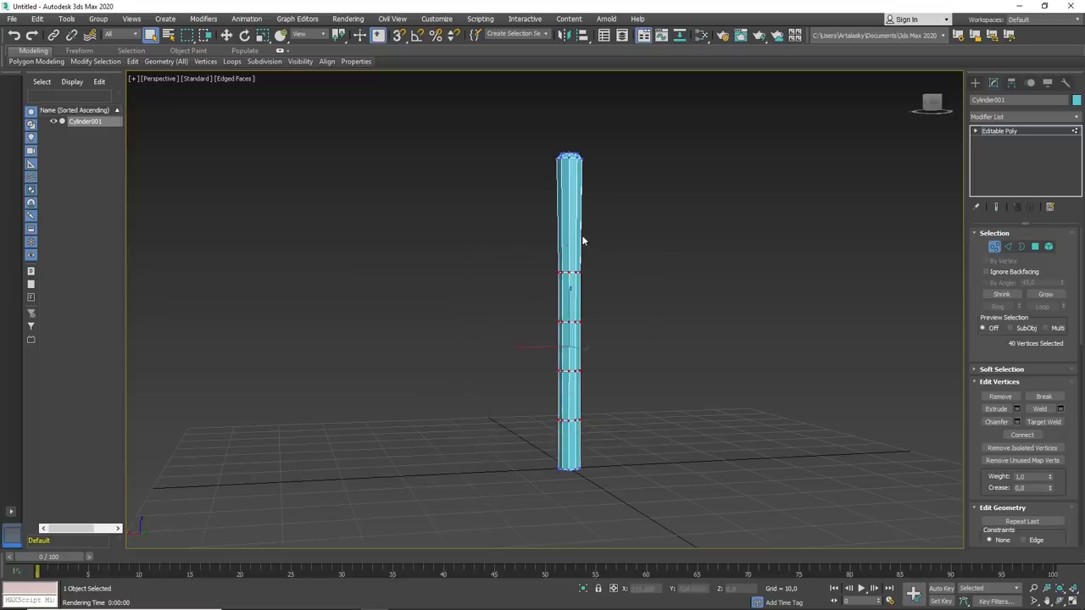
alt+middle_drag(763, 415, 661, 412)
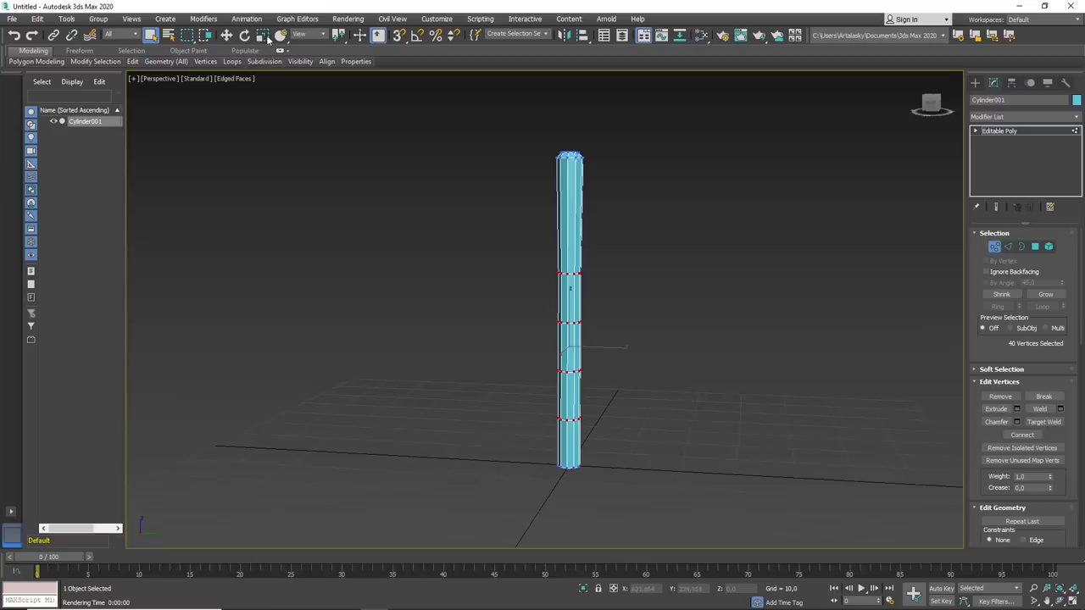
key(r)
alt+middle_drag(599, 323, 585, 339)
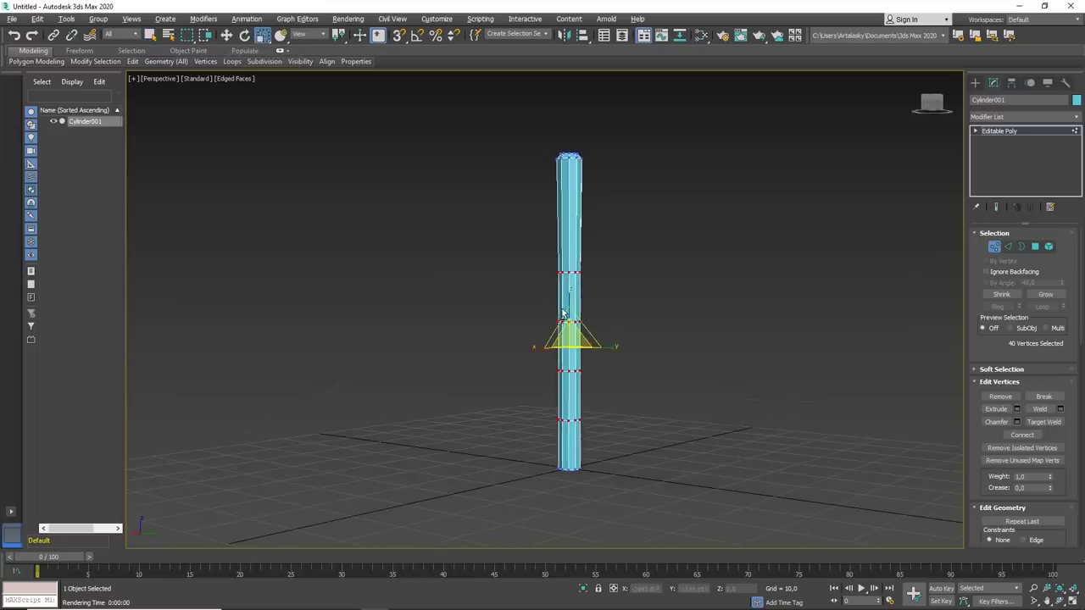
drag(570, 335, 585, 412)
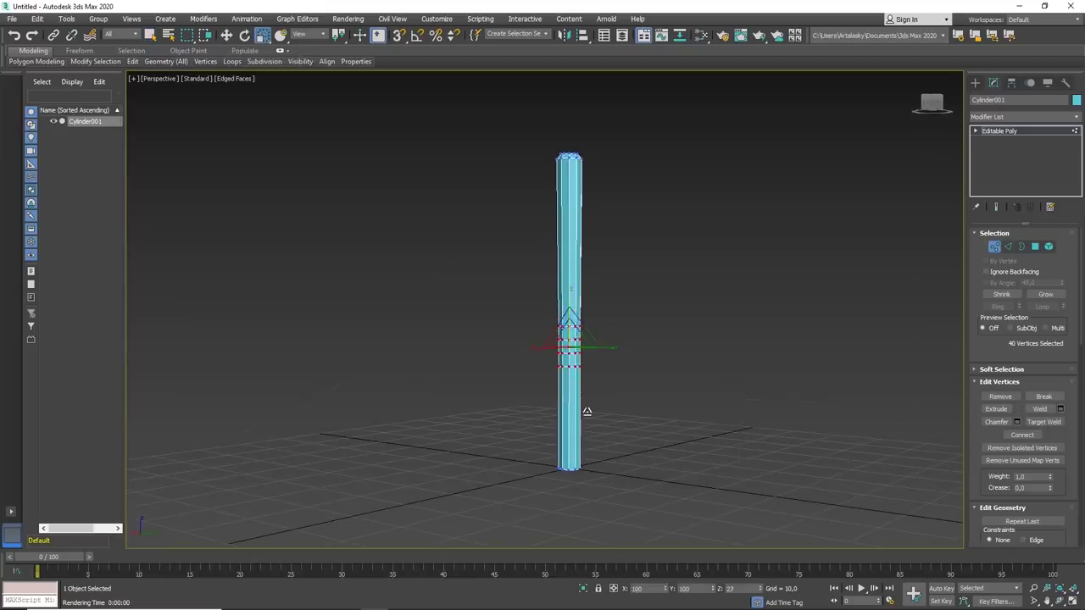
key(w)
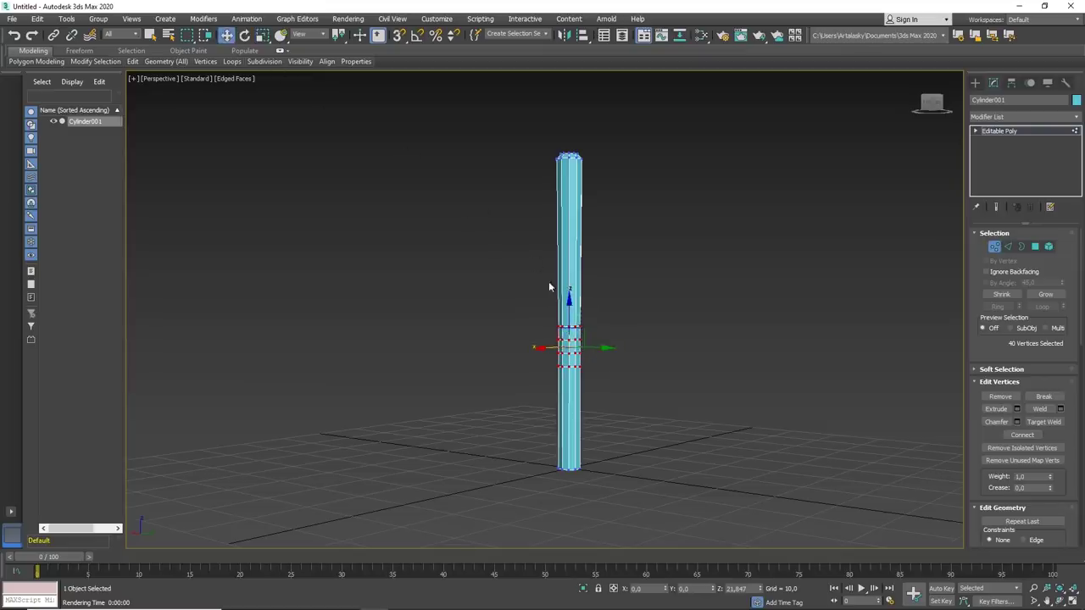
drag(574, 312, 581, 397)
- Select the top 20-vertex ring and raise it to Z 58.992
click(644, 415)
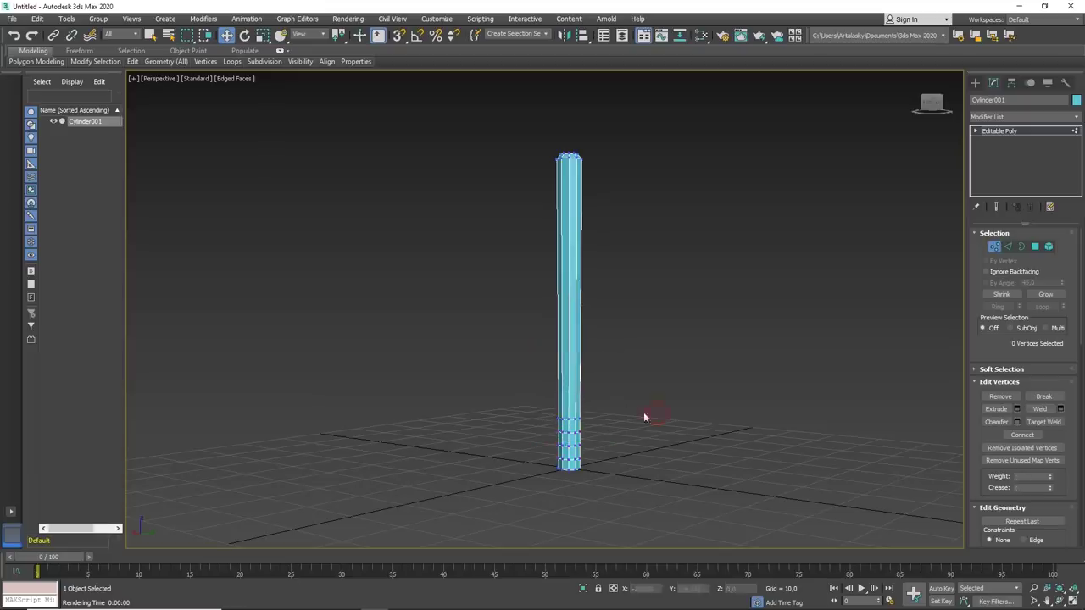
drag(504, 149, 699, 252)
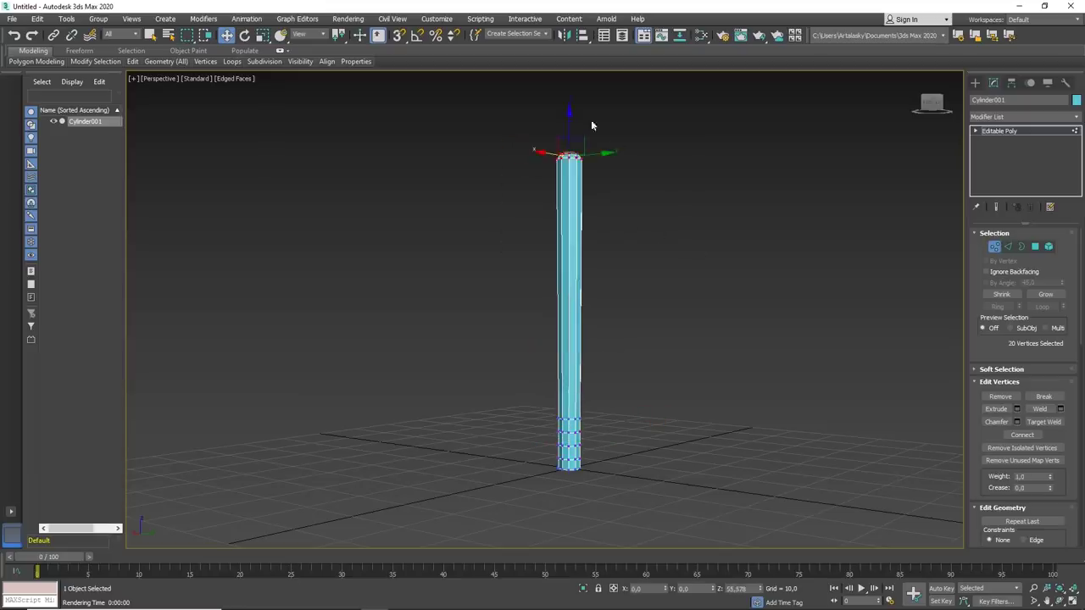
mouse_move(569, 109)
mouse_down()
mouse_move(576, 78)
mouse_move(581, 95)
mouse_up()
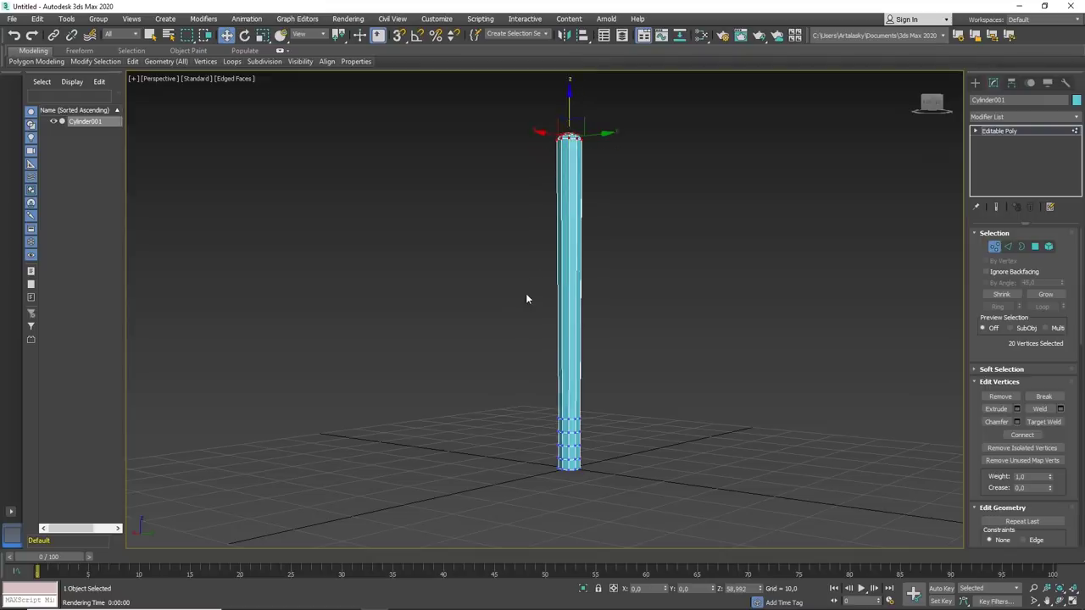
alt+middle_drag(550, 331, 649, 342)
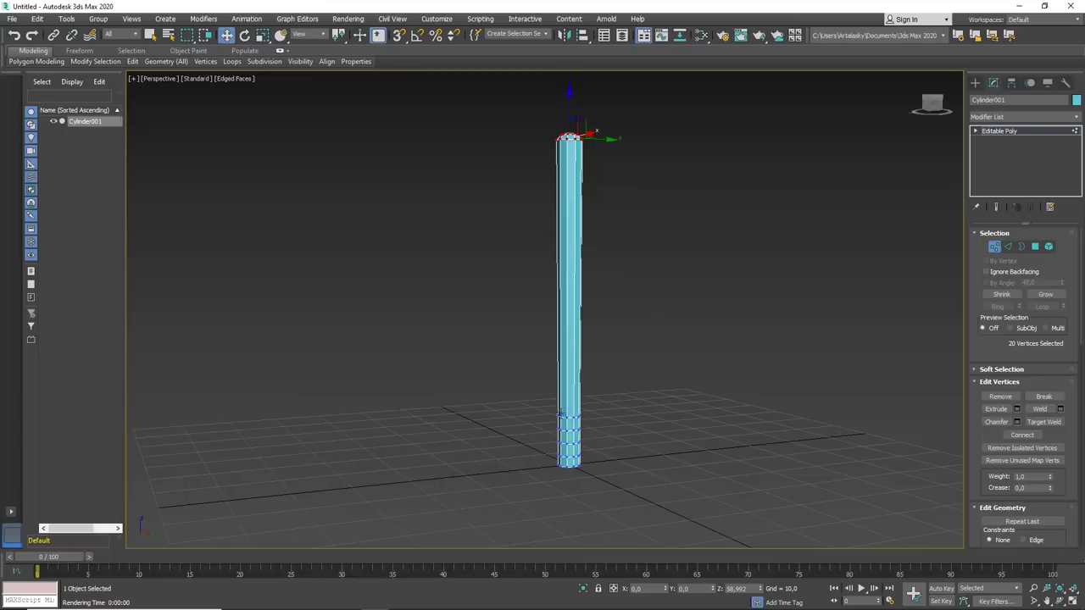
- Select a lower edge loop, move it up and scale it down to pinch the shaft
key(2)
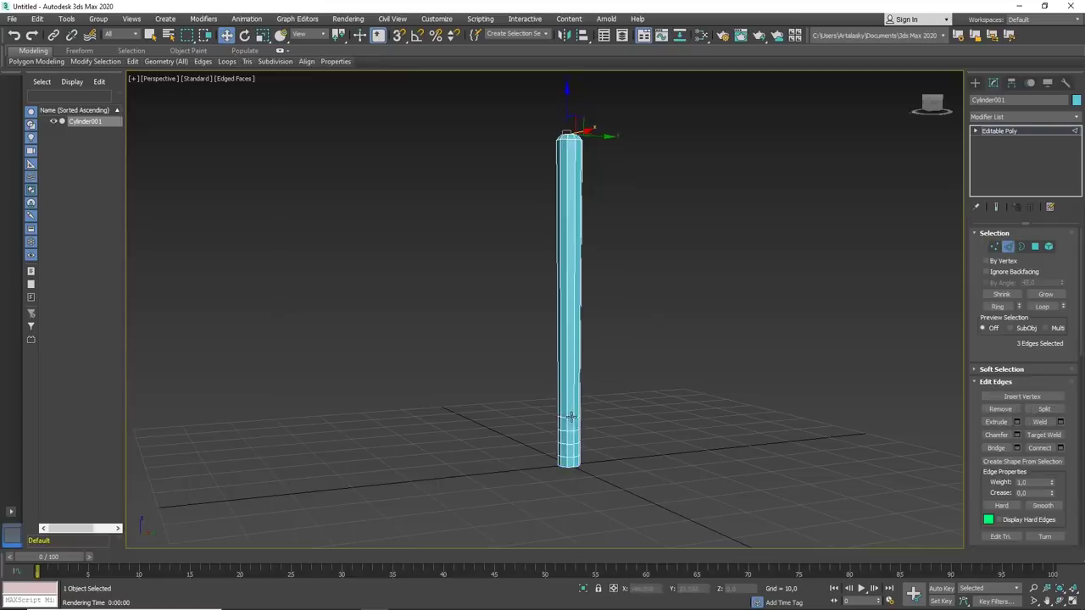
double_click(570, 416)
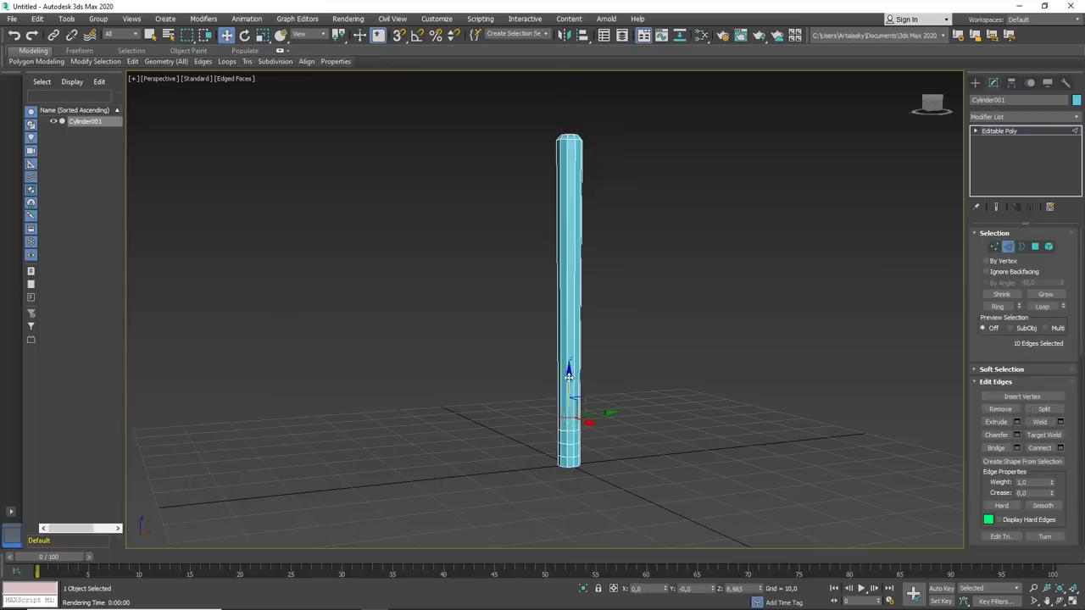
drag(578, 342, 579, 318)
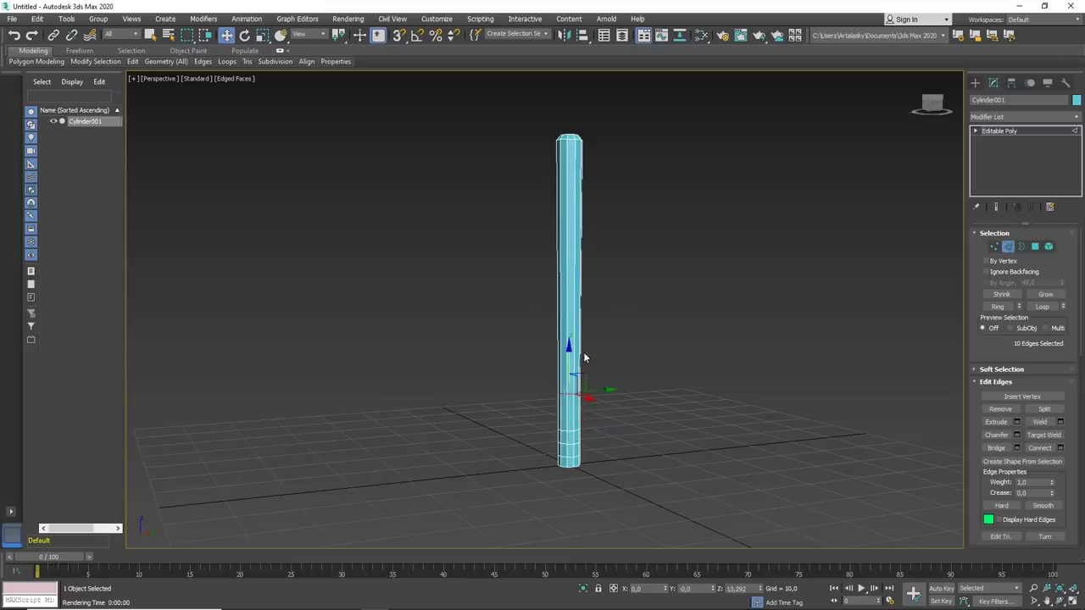
key(ctrl+z)
drag(577, 352, 576, 329)
scroll(584, 433, up, 2)
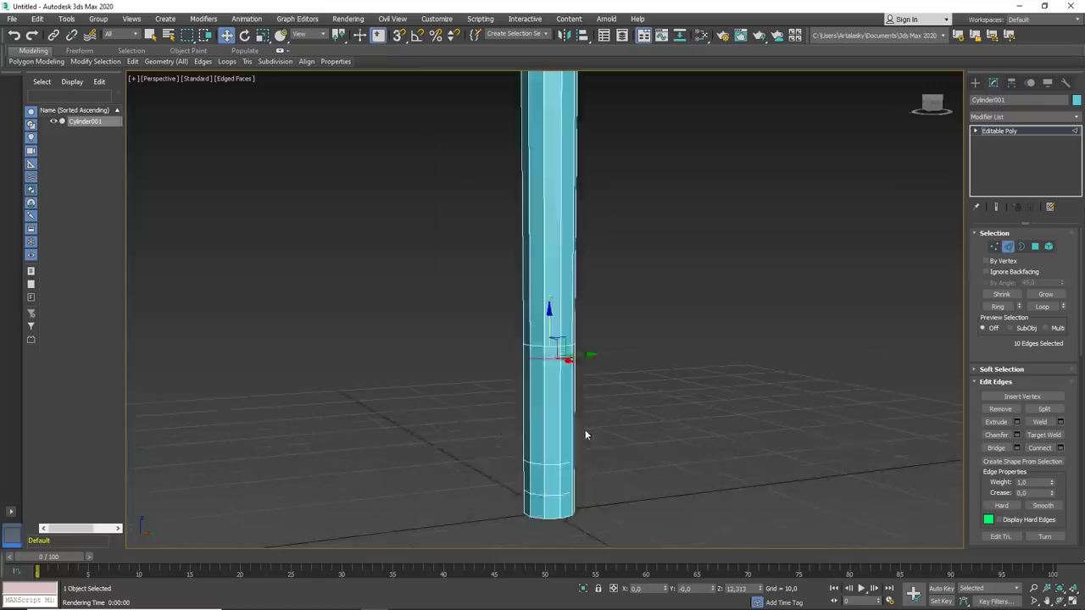
scroll(575, 418, up, 3)
key(r)
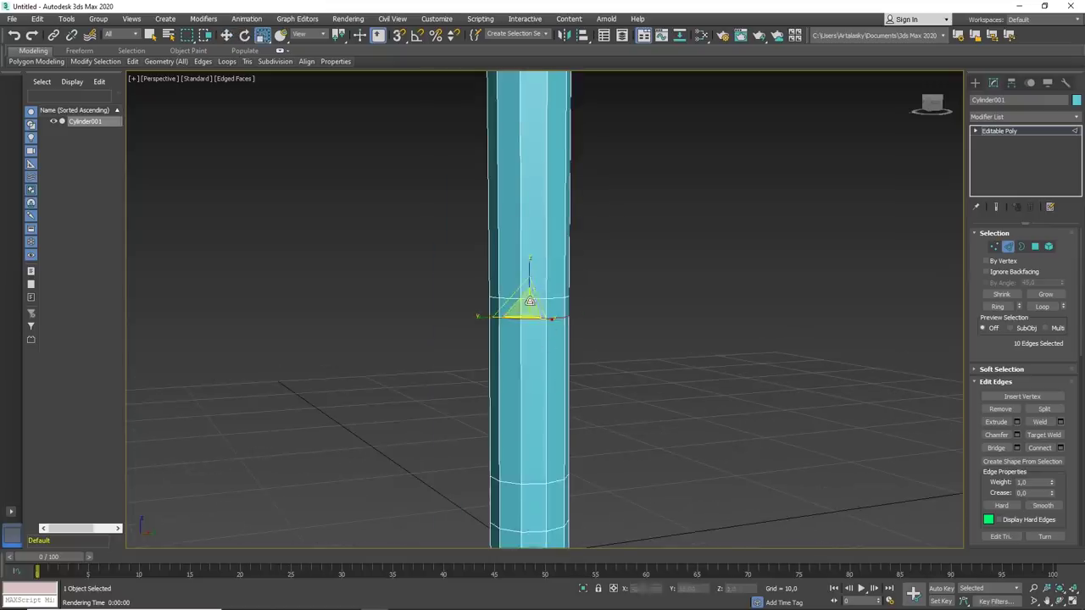
drag(529, 304, 517, 319)
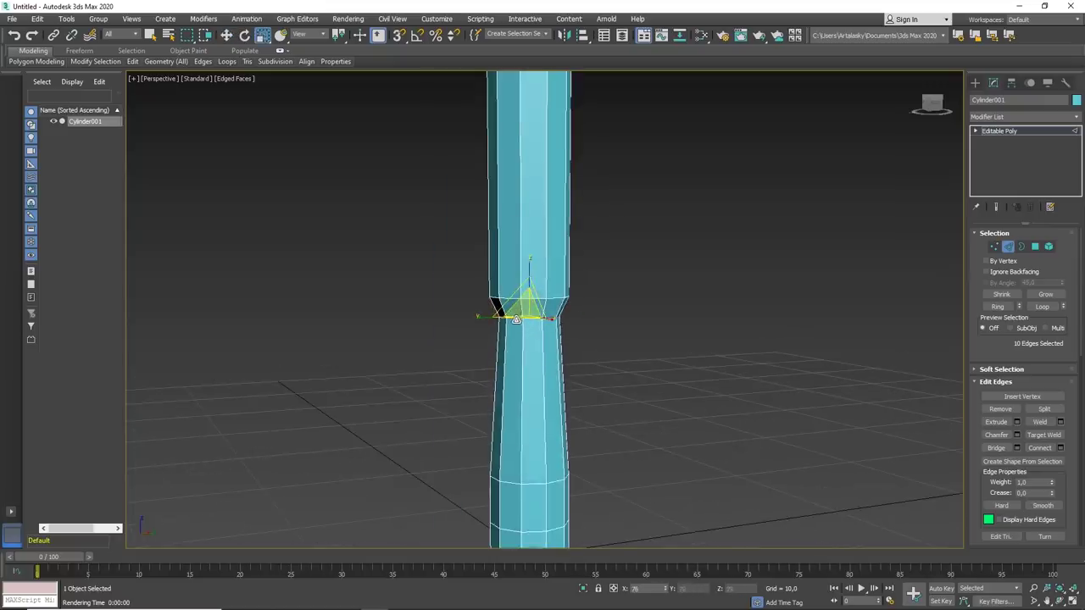
key(w)
- Shrink the lower loop to thin the handle and raise it to stretch the taper
alt+middle_drag(556, 394, 524, 348)
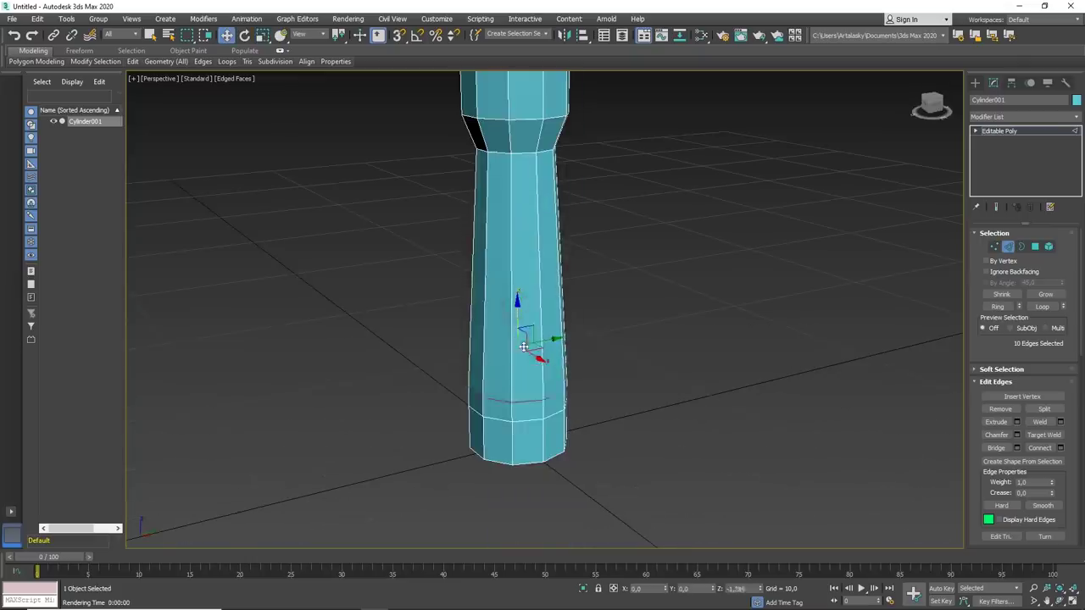
key(r)
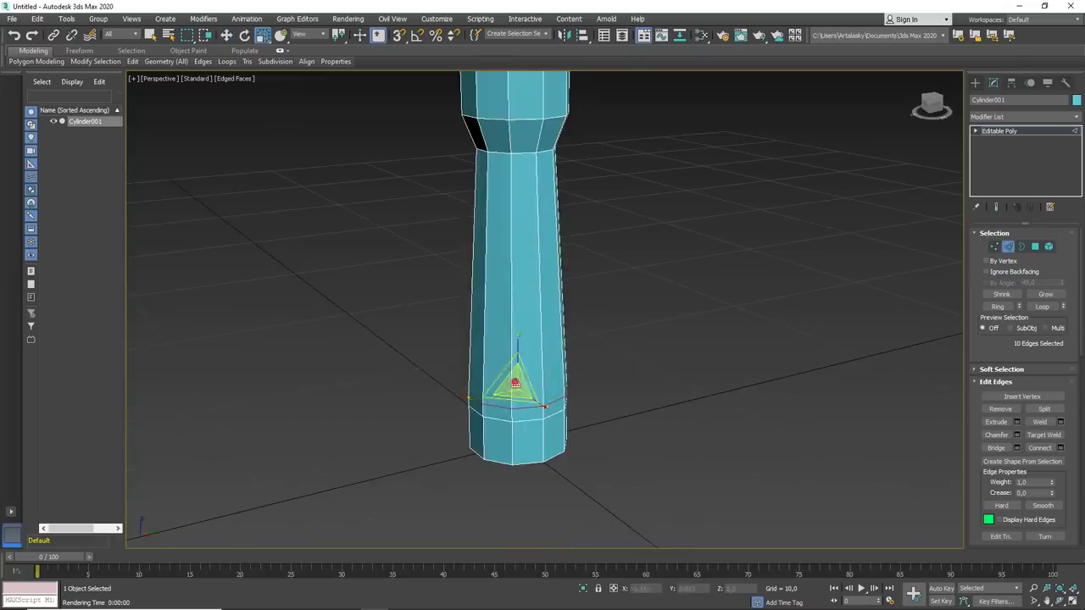
drag(514, 383, 507, 414)
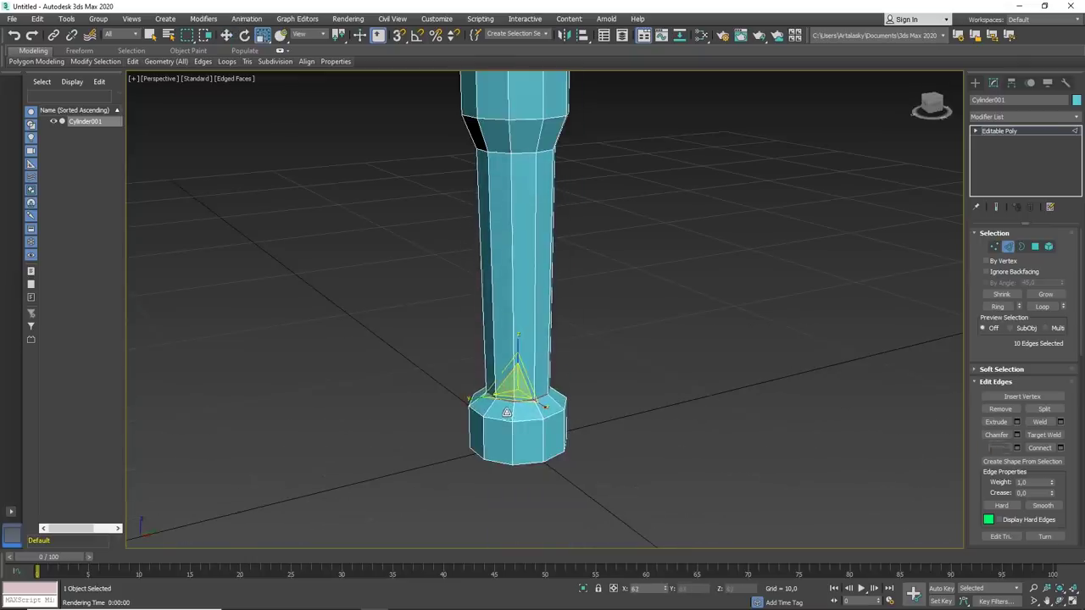
alt+middle_drag(508, 415, 462, 322)
key(w)
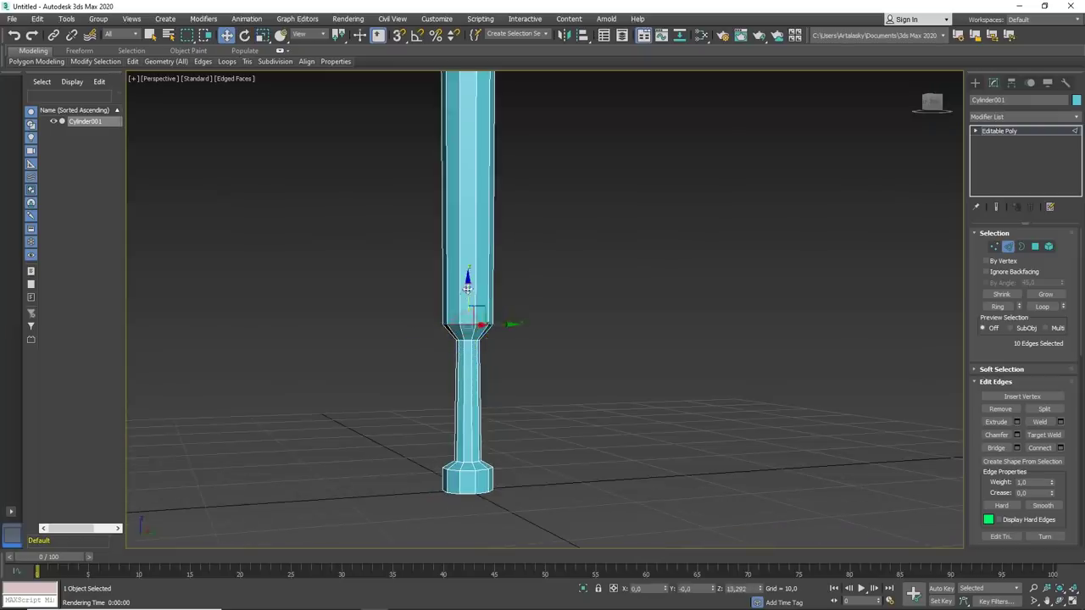
drag(467, 280, 485, 188)
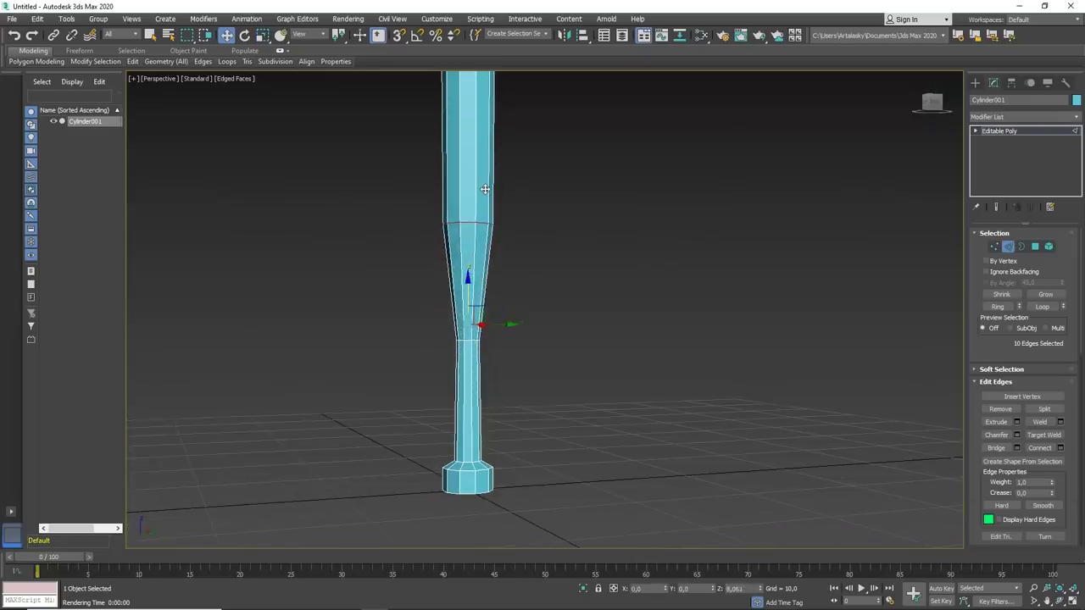
key(1)
scroll(547, 393, down, 5)
- Box-select the base vertices and nudge them slightly down
scroll(486, 453, up, 3)
scroll(479, 433, up, 2)
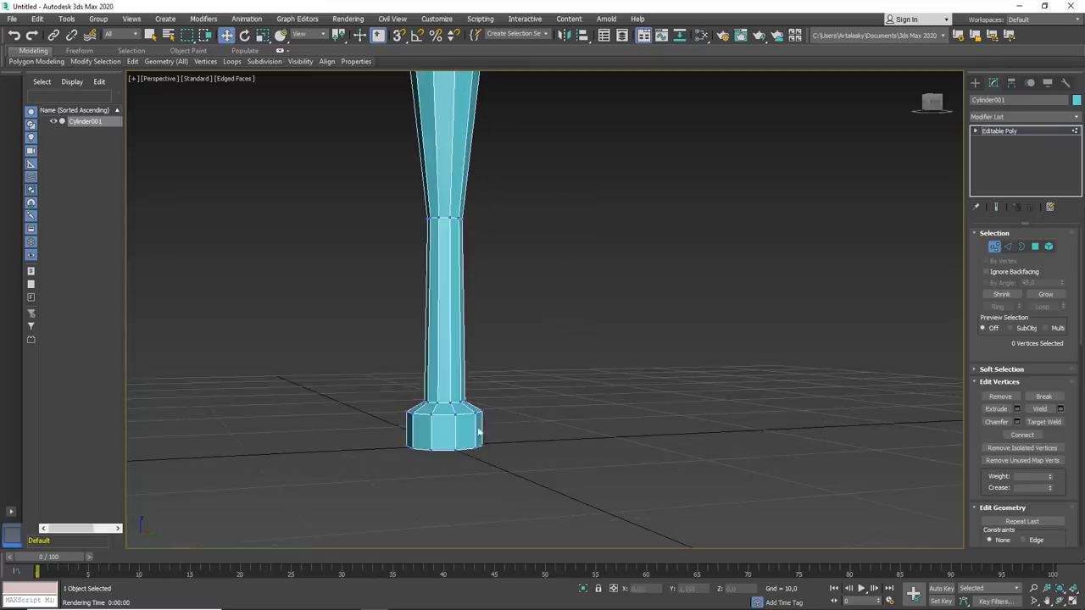
drag(551, 500, 554, 480)
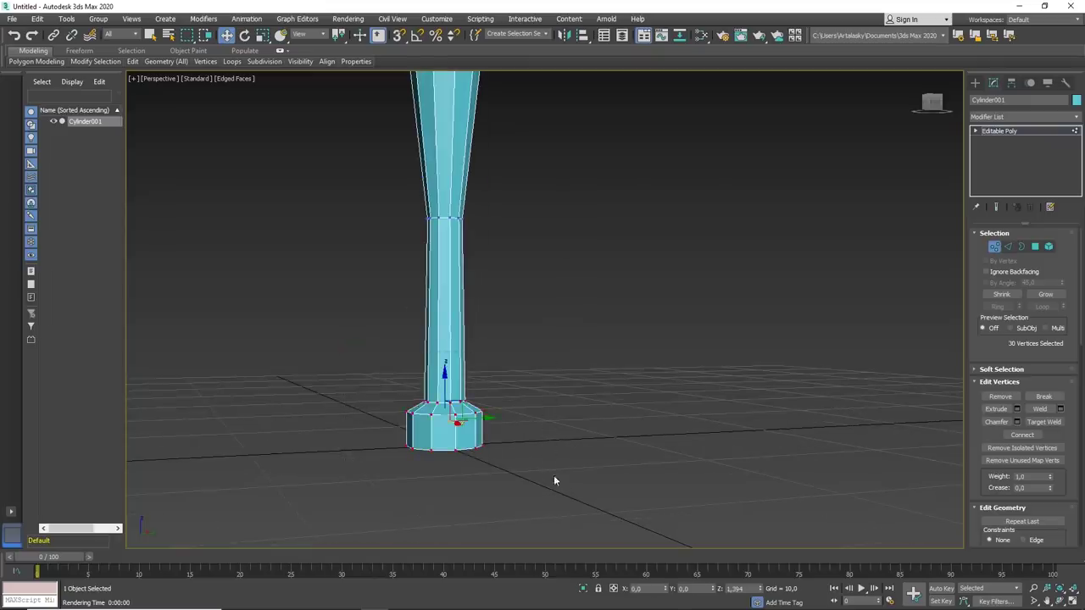
scroll(516, 378, down, 3)
scroll(515, 379, down, 2)
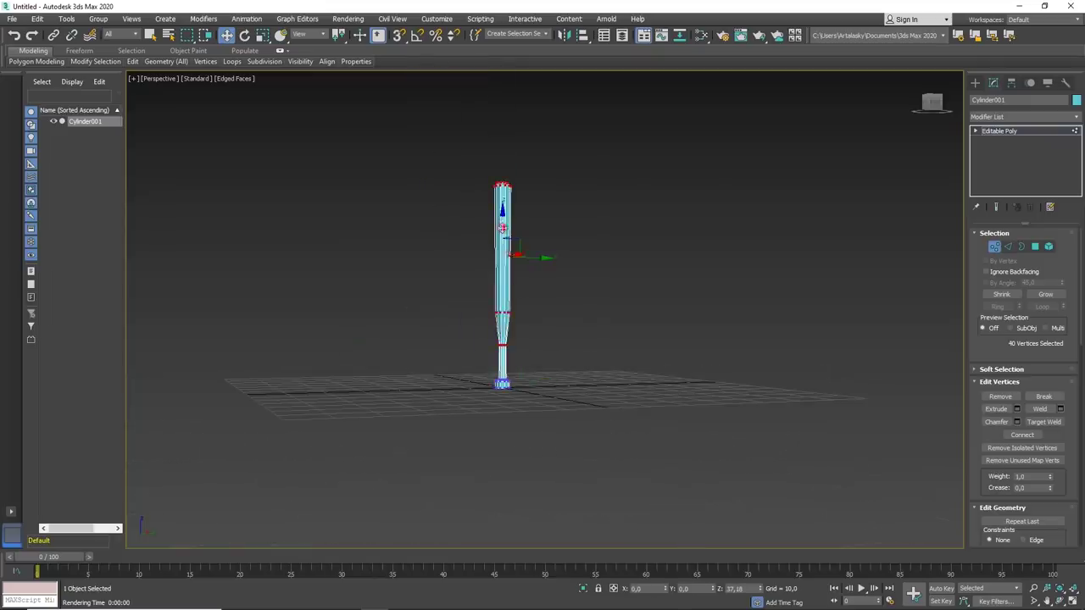
drag(511, 206, 514, 211)
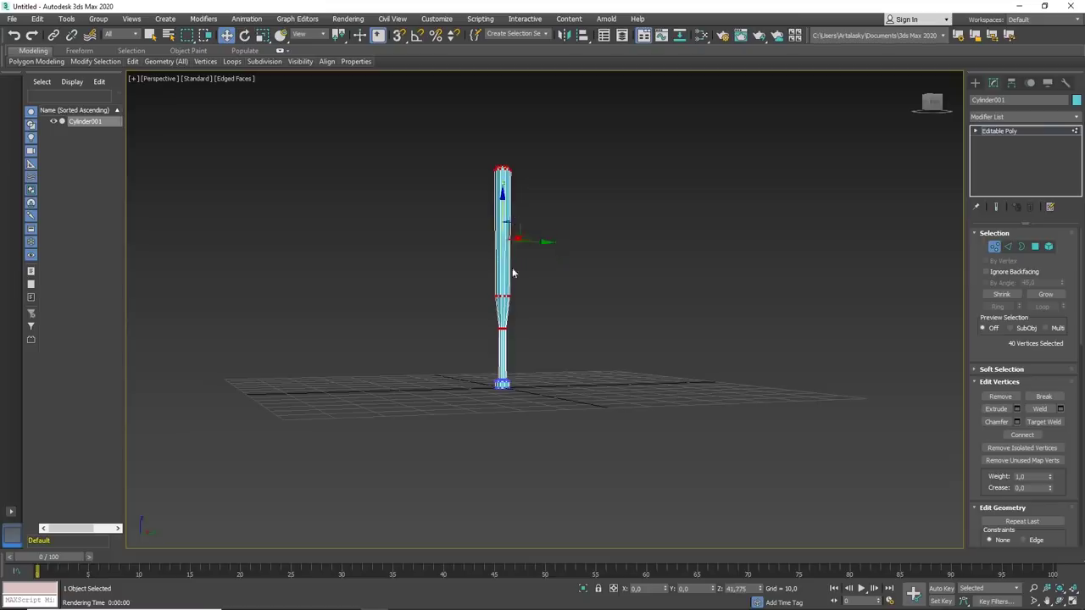
scroll(501, 400, up, 3)
scroll(551, 356, up, 2)
scroll(483, 373, up, 2)
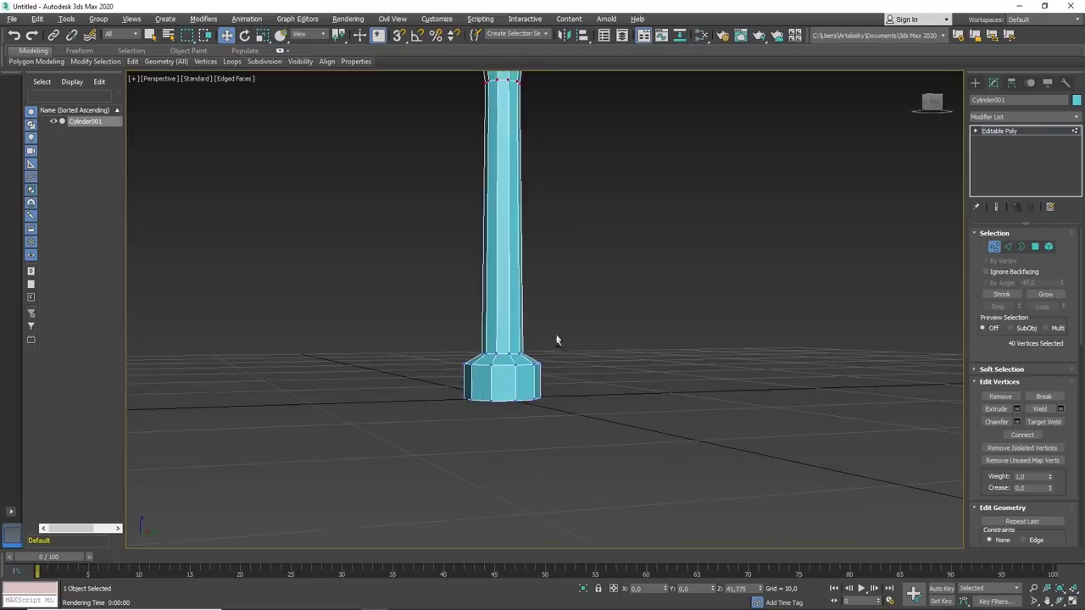
- Select the top ring of the base and lower it along Z
mouse_move(556, 339)
alt+middle_down()
mouse_move(627, 331)
mouse_move(576, 323)
alt+middle_up()
drag(391, 387, 390, 383)
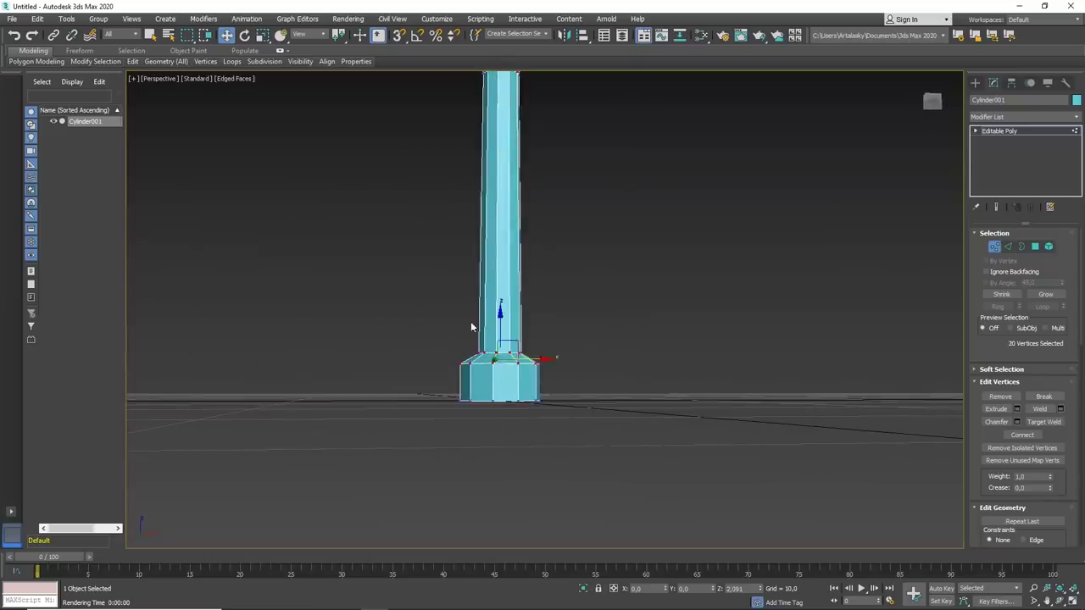
drag(503, 315, 502, 330)
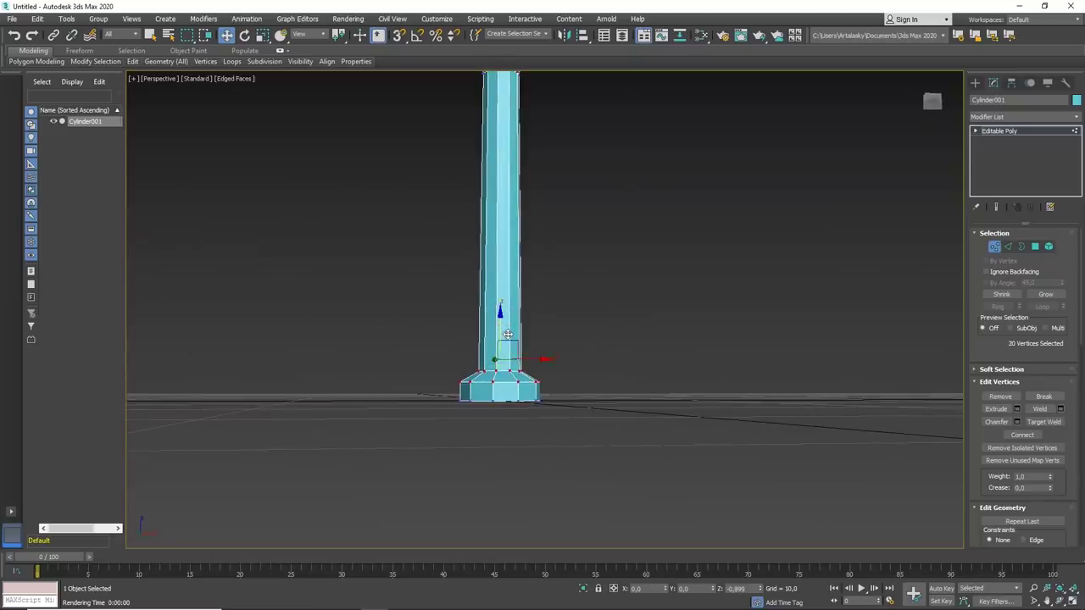
- At Edge level, select a single vertical edge on the bat's base
key(2)
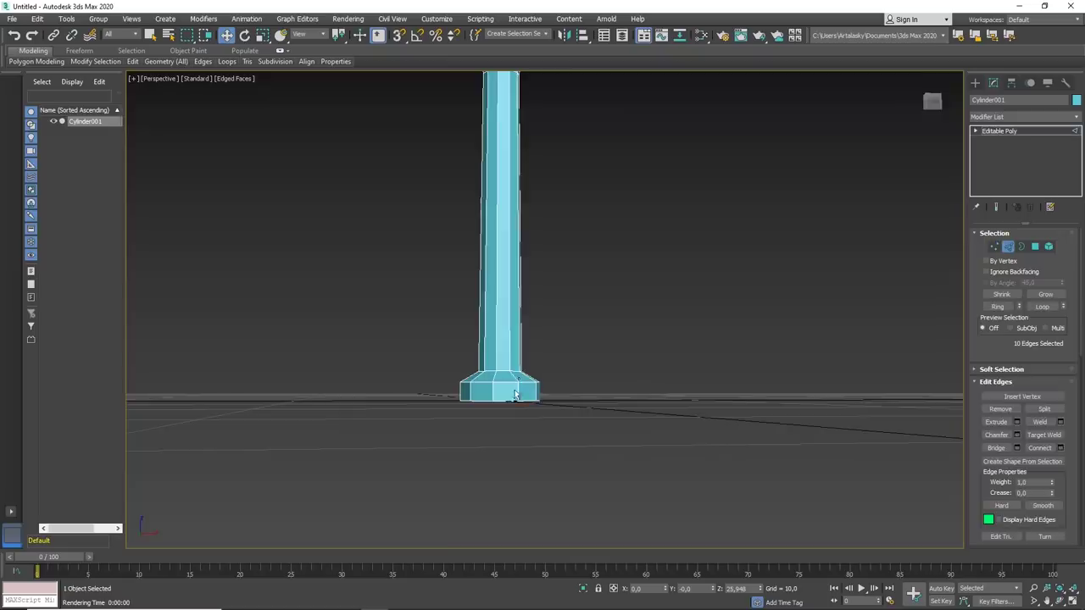
mouse_move(493, 394)
alt+middle_down()
mouse_move(477, 414)
mouse_move(421, 416)
mouse_move(395, 390)
mouse_move(483, 387)
alt+middle_up()
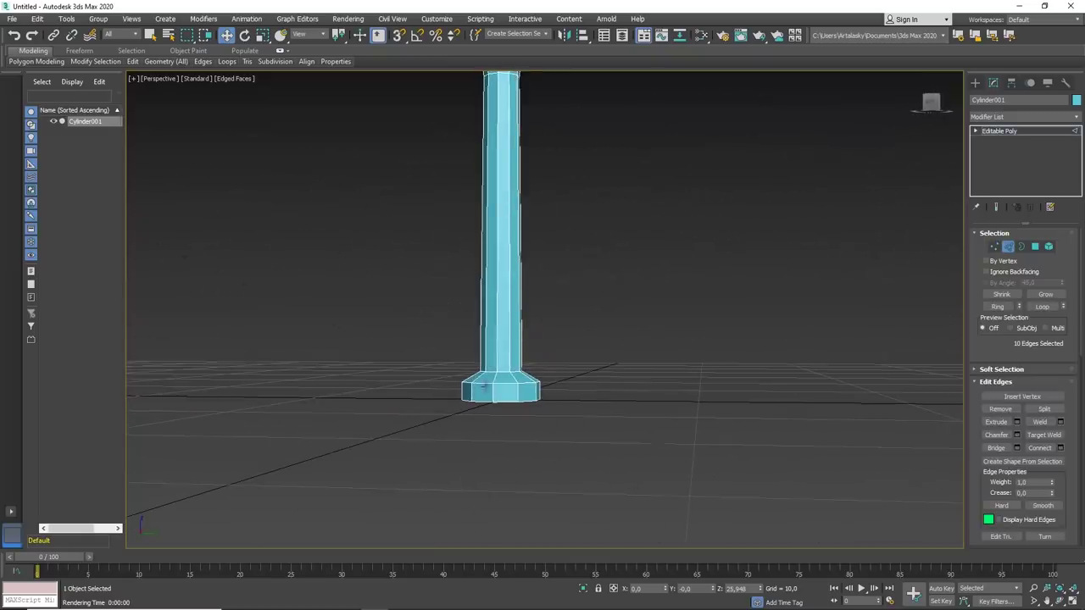
ctrl+double_click(491, 389)
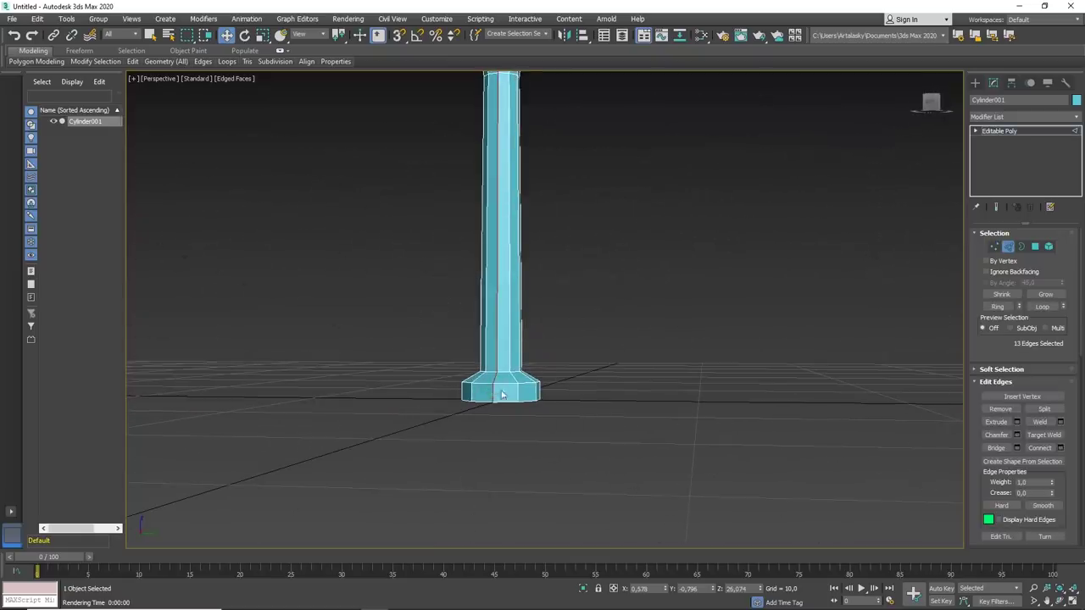
click(509, 388)
click(492, 394)
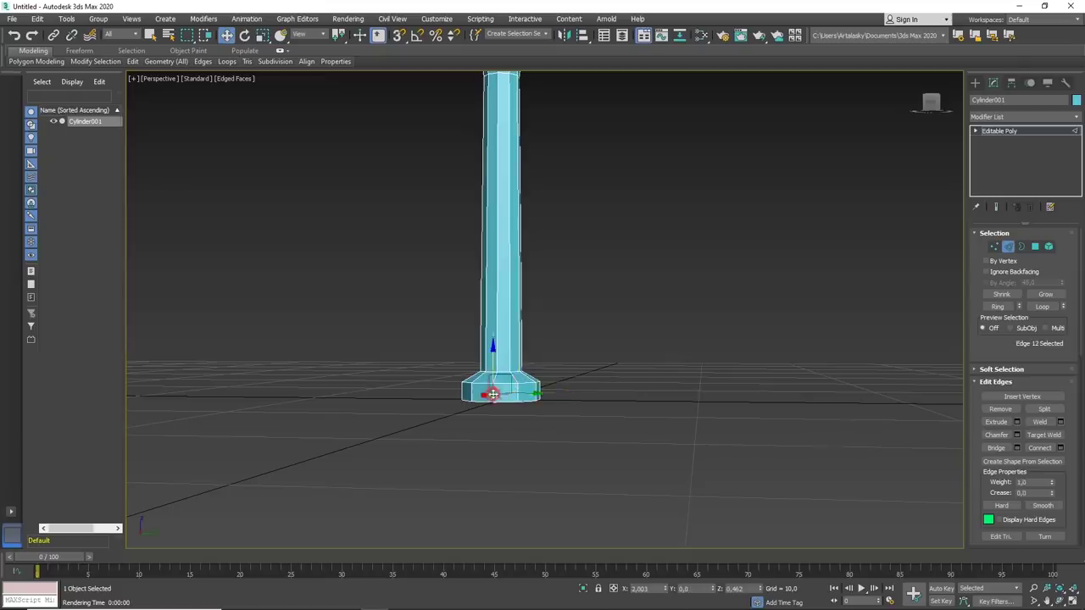
scroll(493, 394, up, 1)
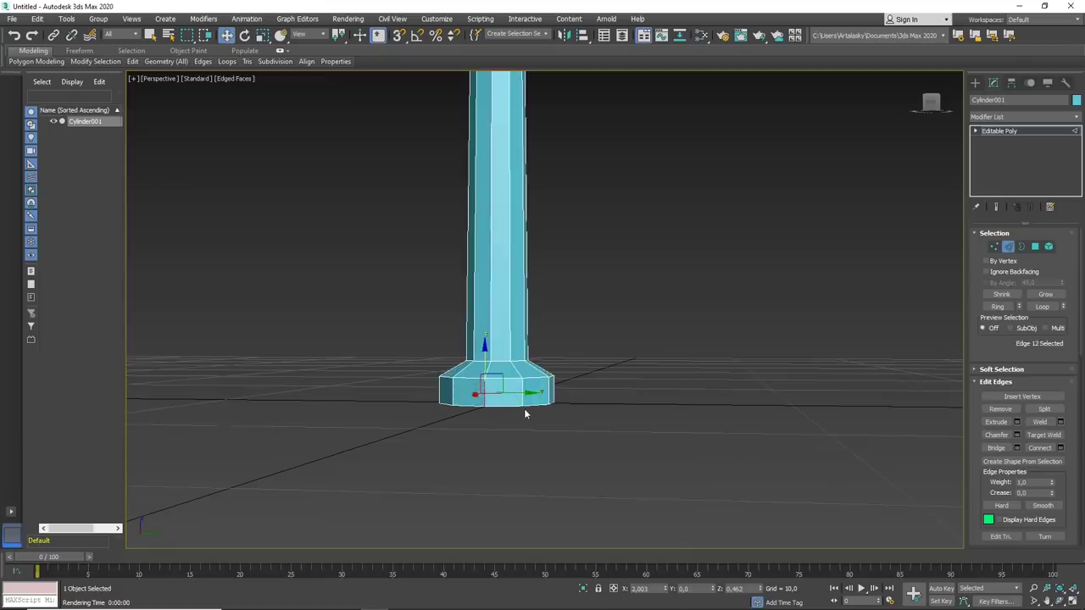
- Ring-select the base edges, connect them into a new loop, and scale it outward
click(997, 305)
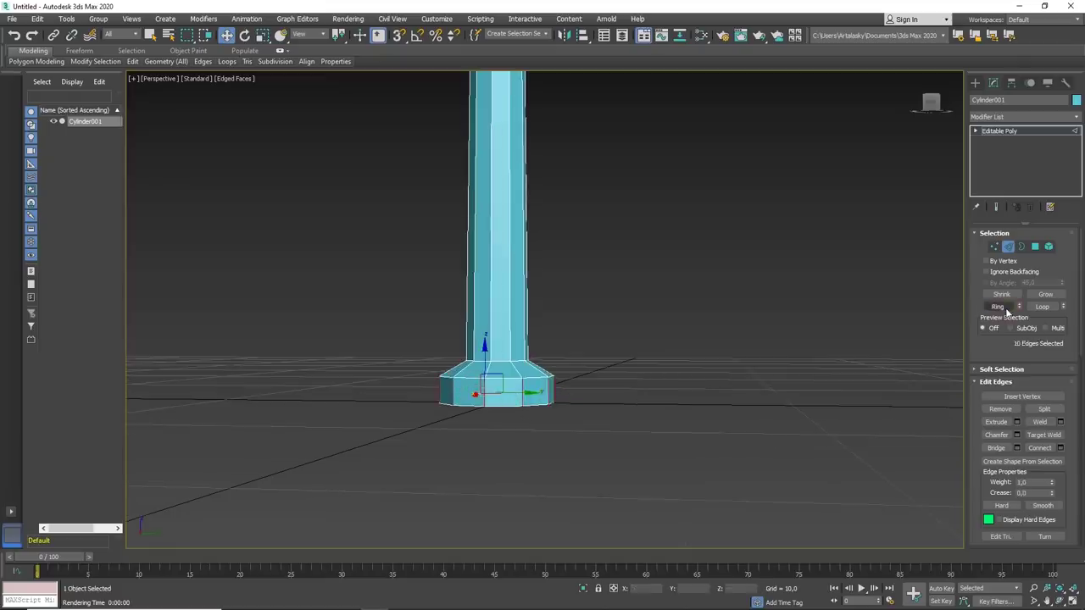
click(1041, 448)
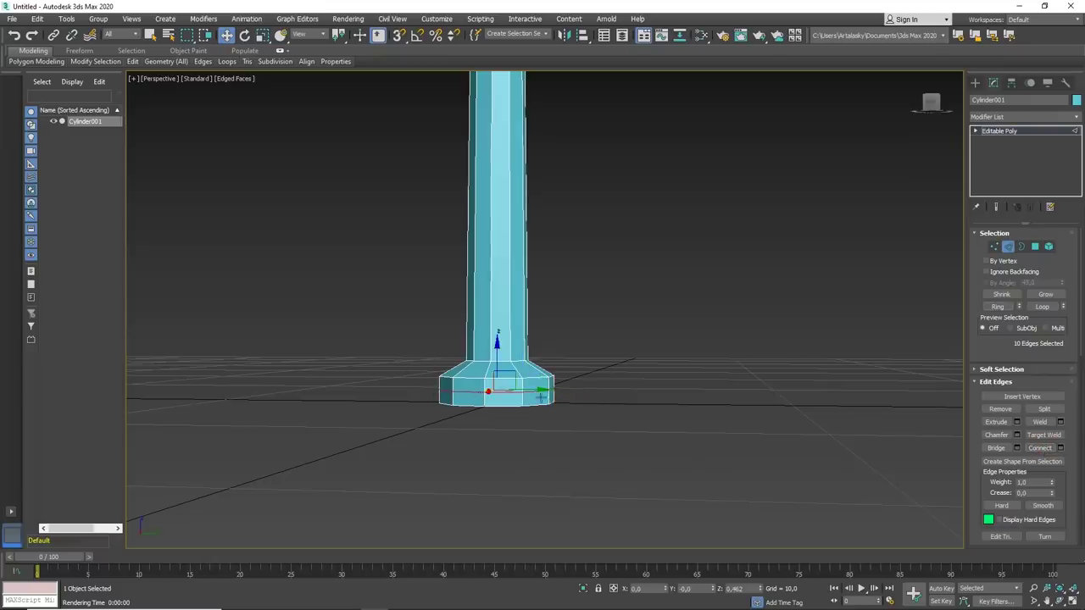
key(r)
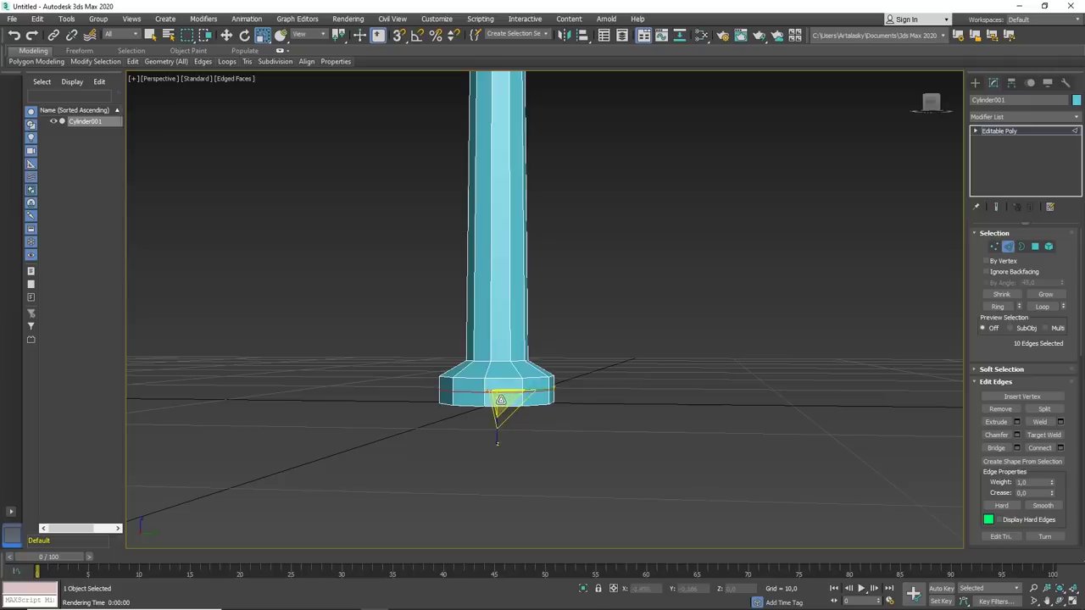
drag(506, 400, 512, 394)
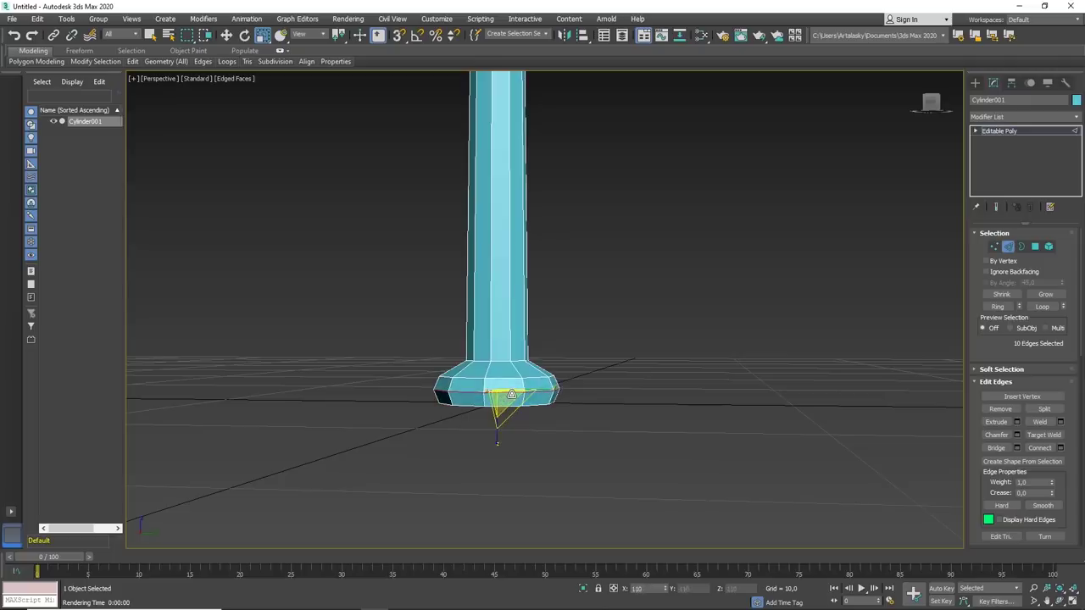
mouse_move(512, 395)
alt+middle_down()
mouse_move(514, 427)
mouse_move(683, 373)
mouse_move(667, 397)
mouse_move(603, 423)
mouse_move(590, 373)
mouse_move(561, 432)
alt+middle_up()
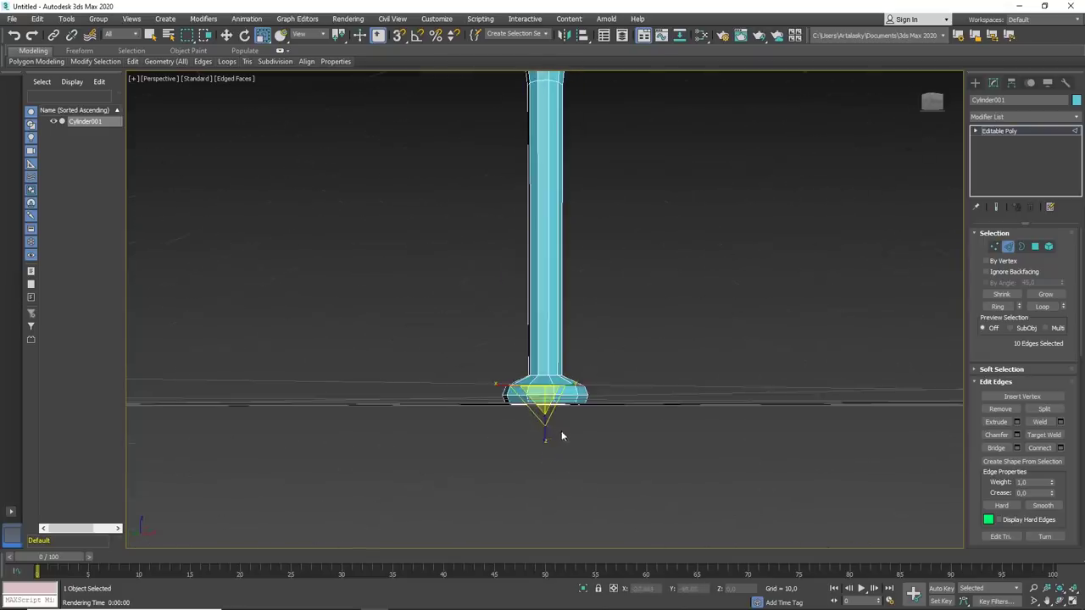
key(4)
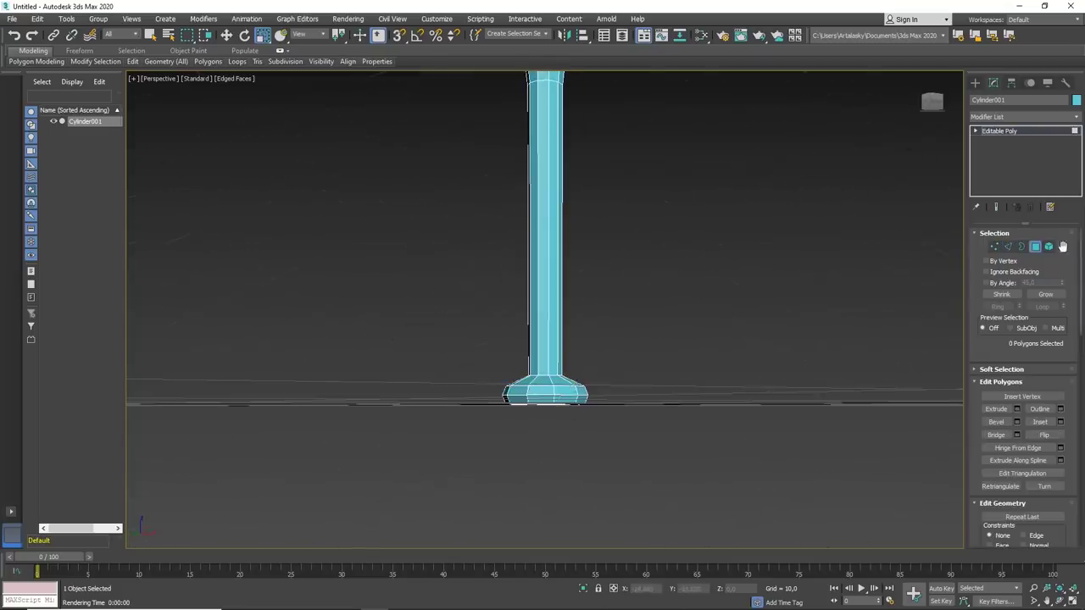
- Select the polygon ring at the base, grow it, then drop the upper faces
click(543, 387)
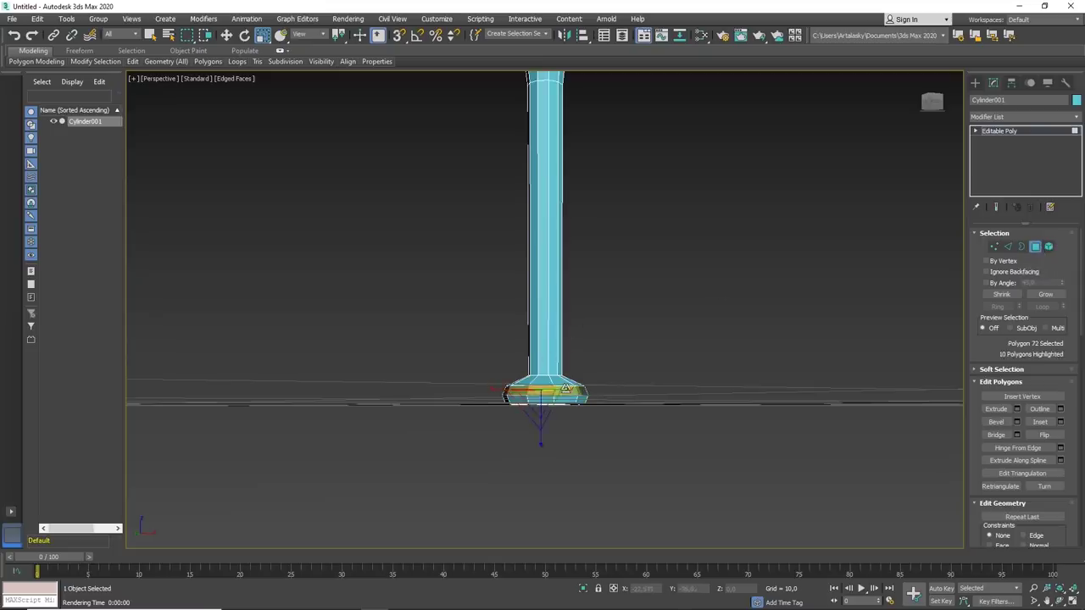
scroll(593, 394, up, 4)
scroll(619, 393, up, 3)
scroll(421, 384, down, 5)
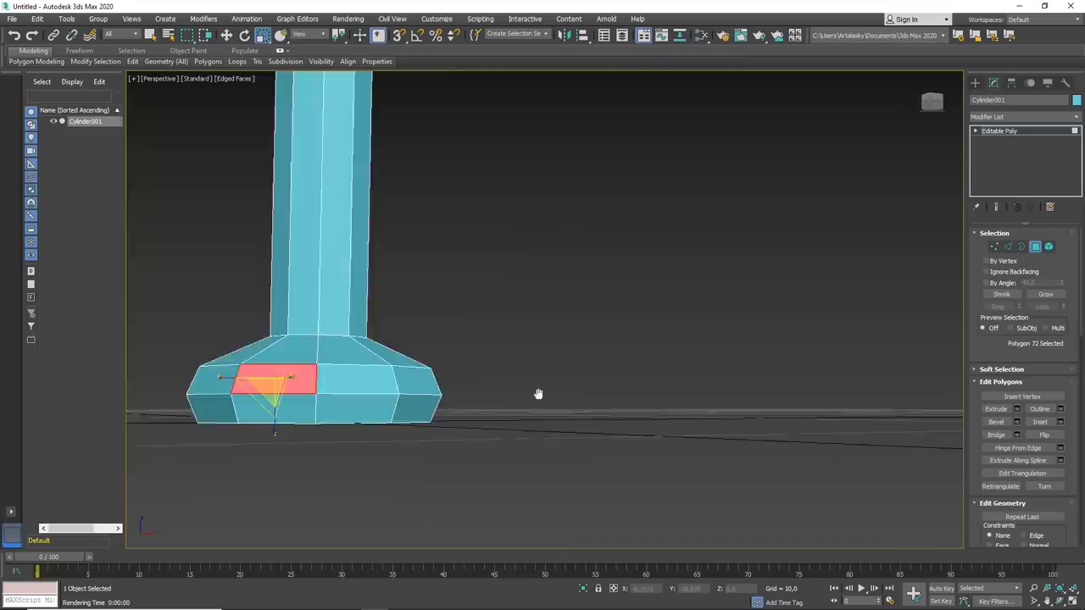
alt+middle_drag(537, 392, 562, 395)
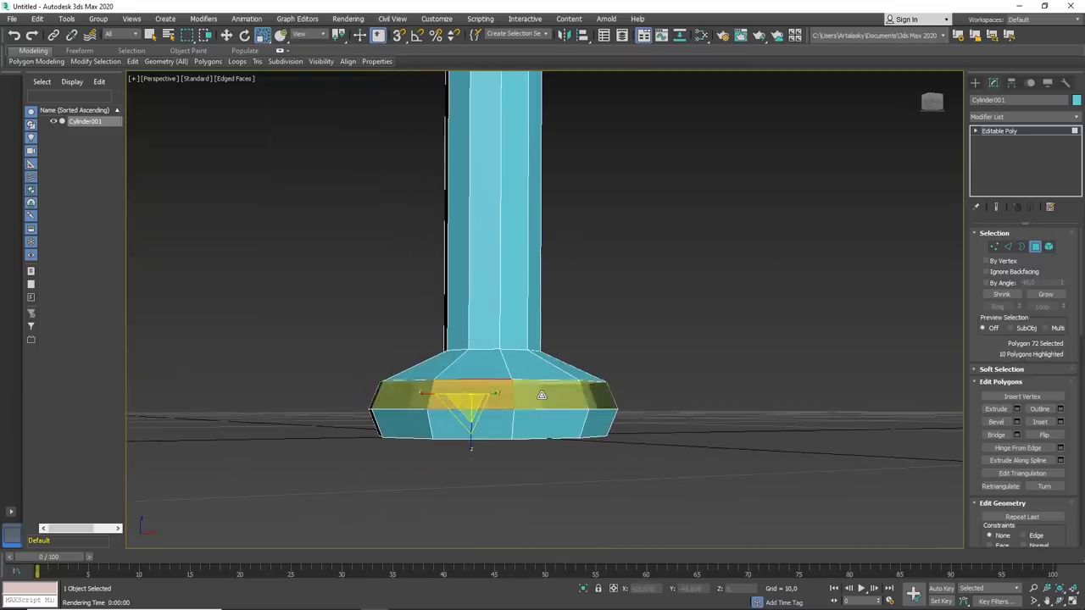
shift+click(542, 396)
click(1045, 294)
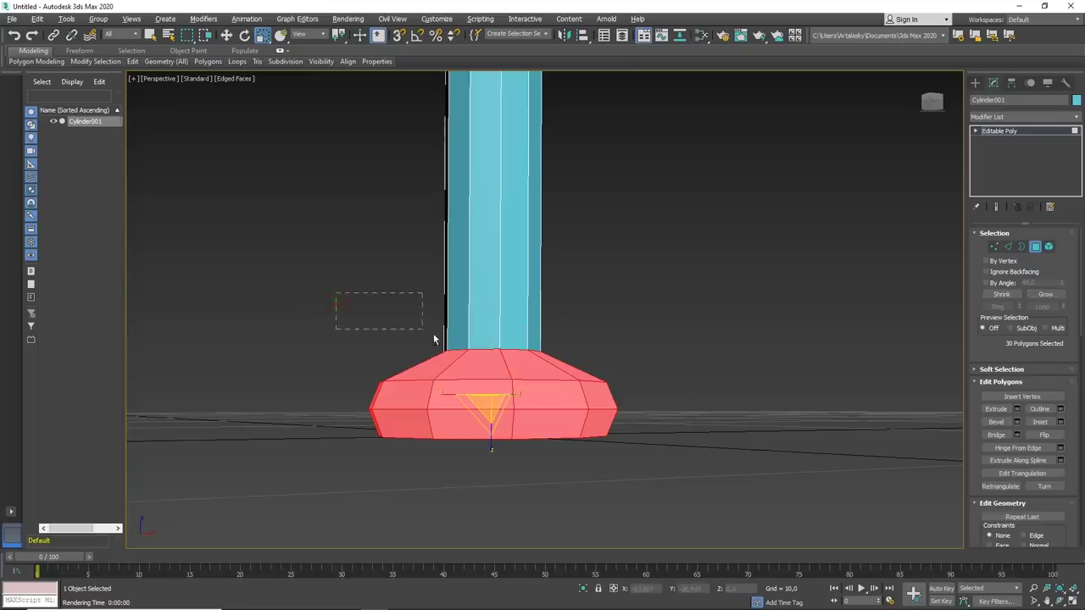
drag(538, 359, 653, 372)
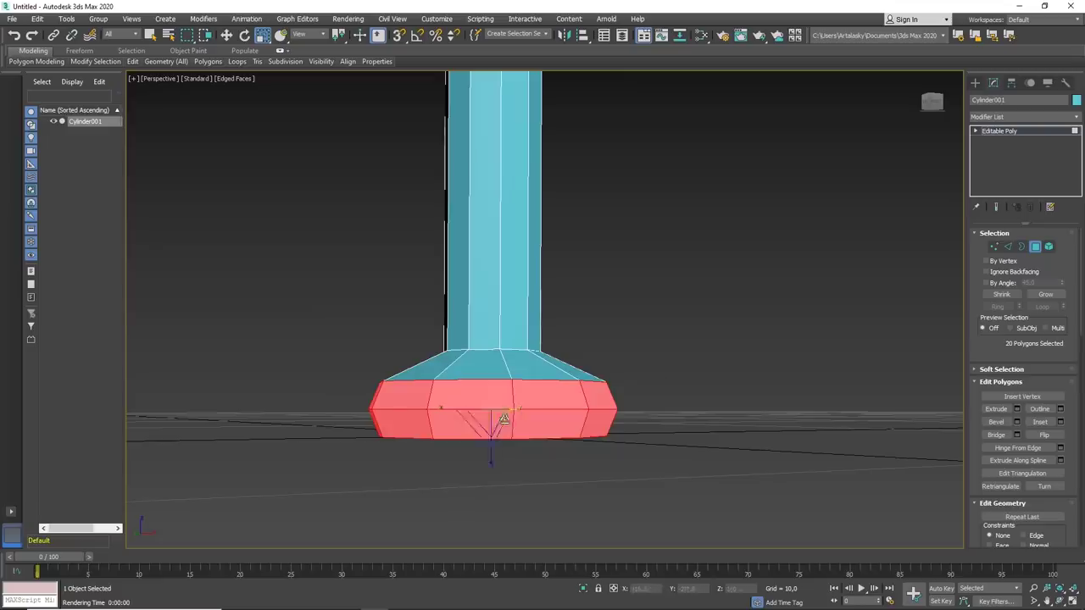
- Scale the lower knob band narrower, raise it on Z, then reselect the bat
drag(490, 424, 487, 437)
key(w)
drag(492, 365, 501, 350)
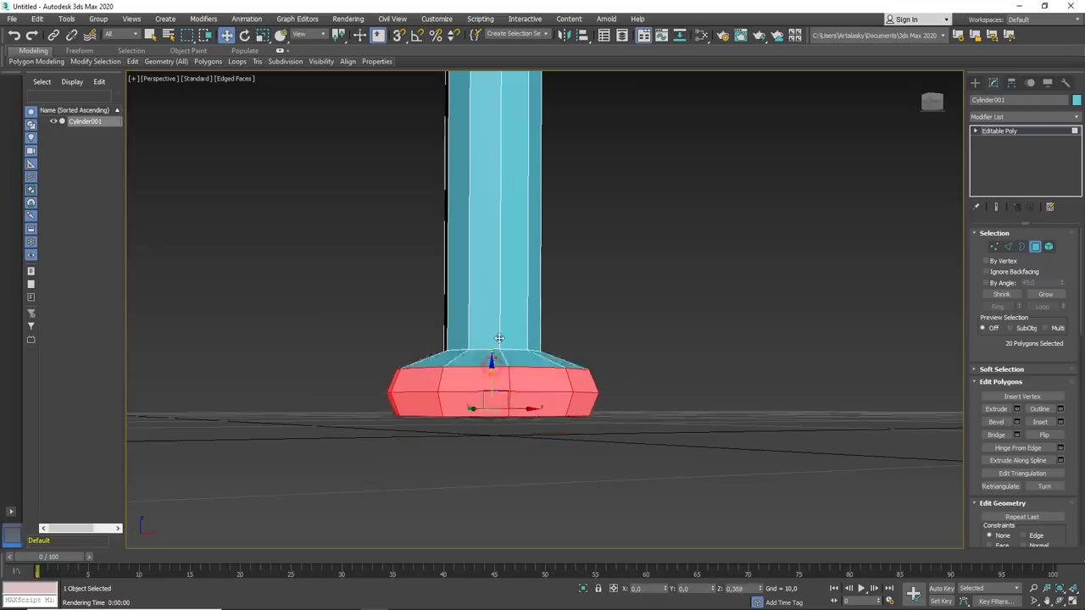
click(657, 350)
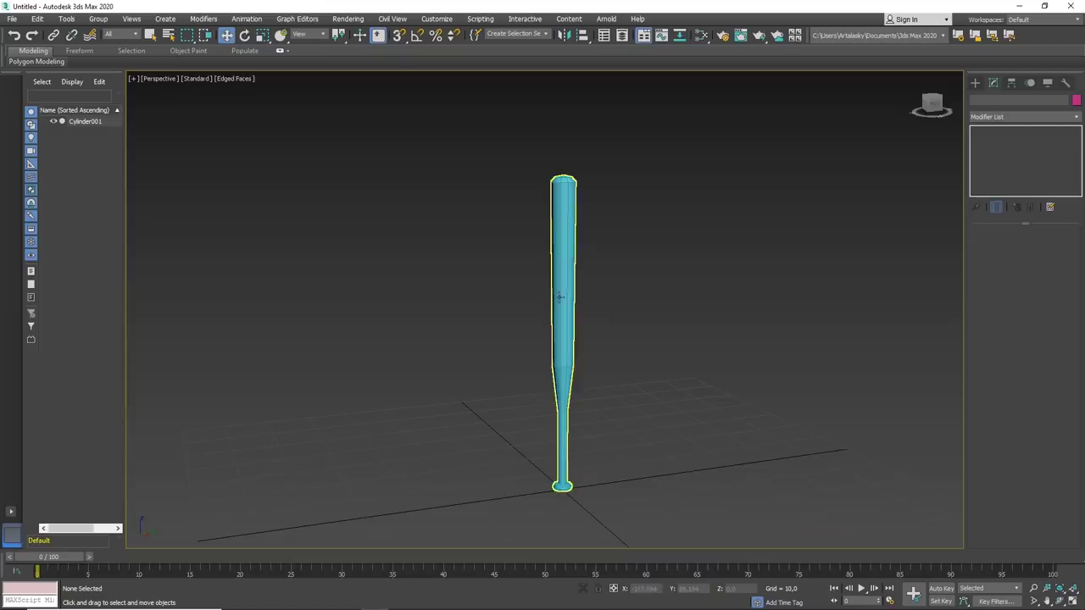
click(559, 297)
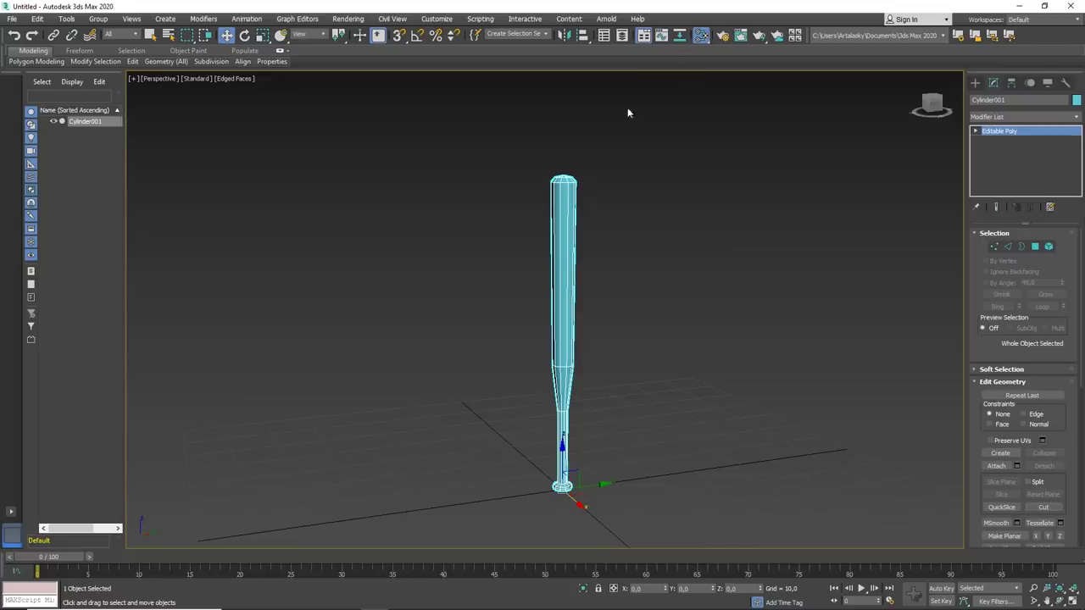
- Assign the default material to the bat from the Compact Material Editor
click(704, 36)
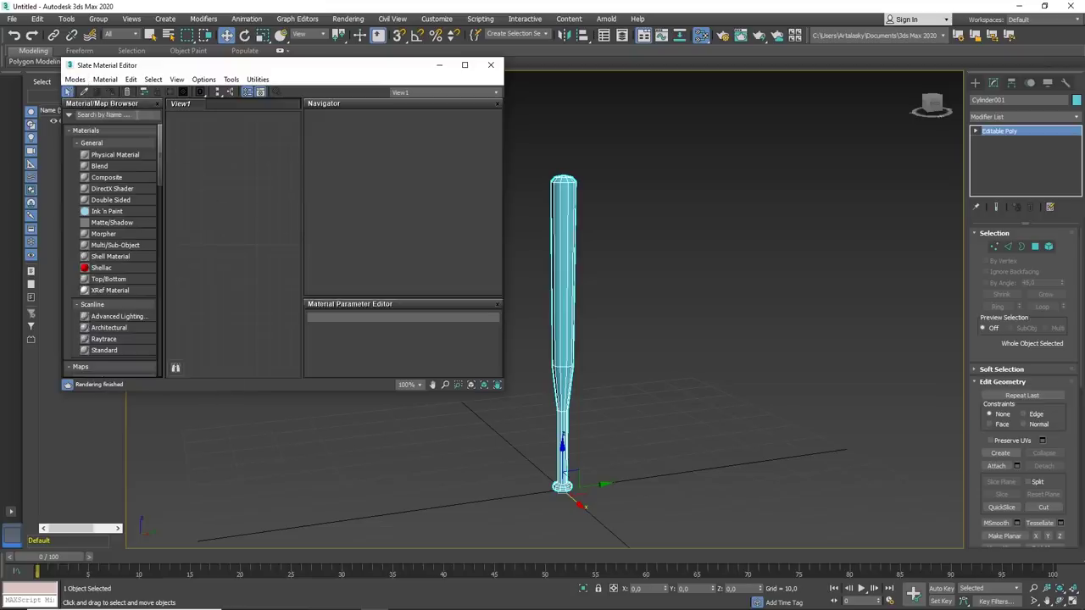
click(75, 79)
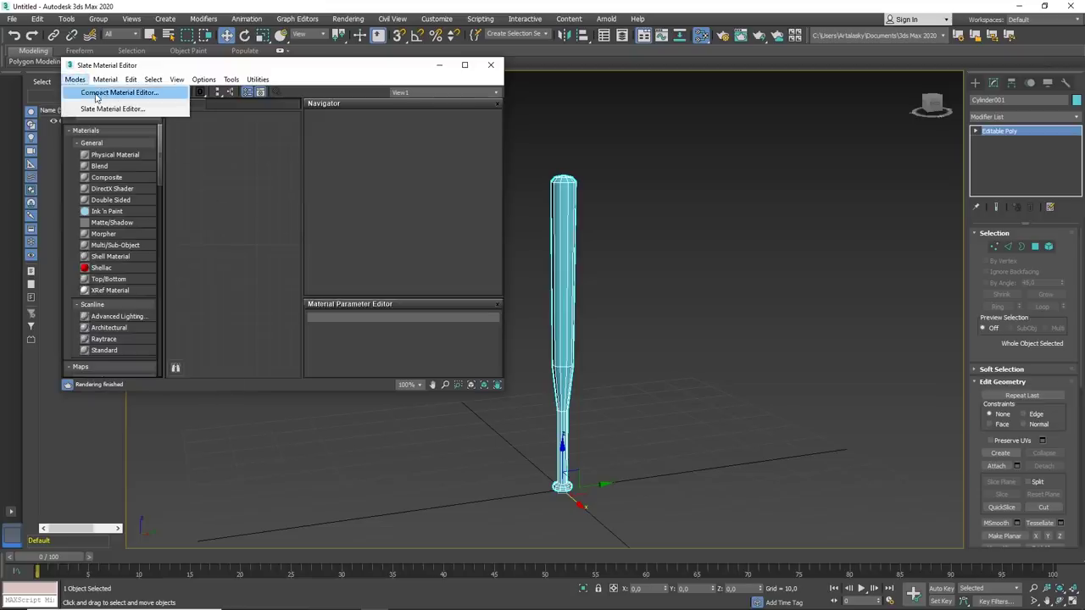
click(96, 94)
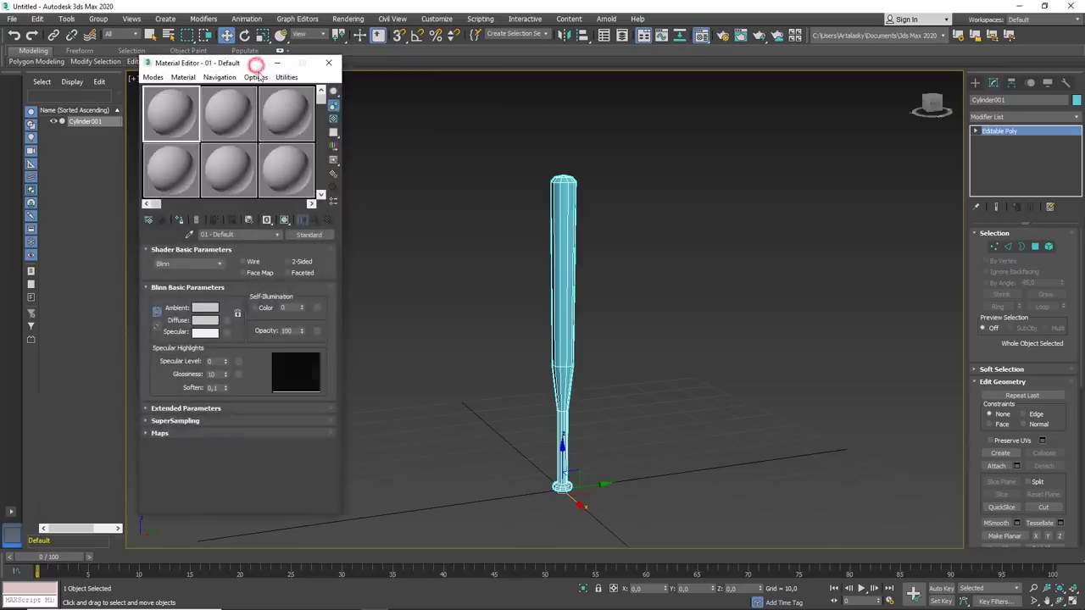
drag(256, 65, 261, 84)
click(182, 238)
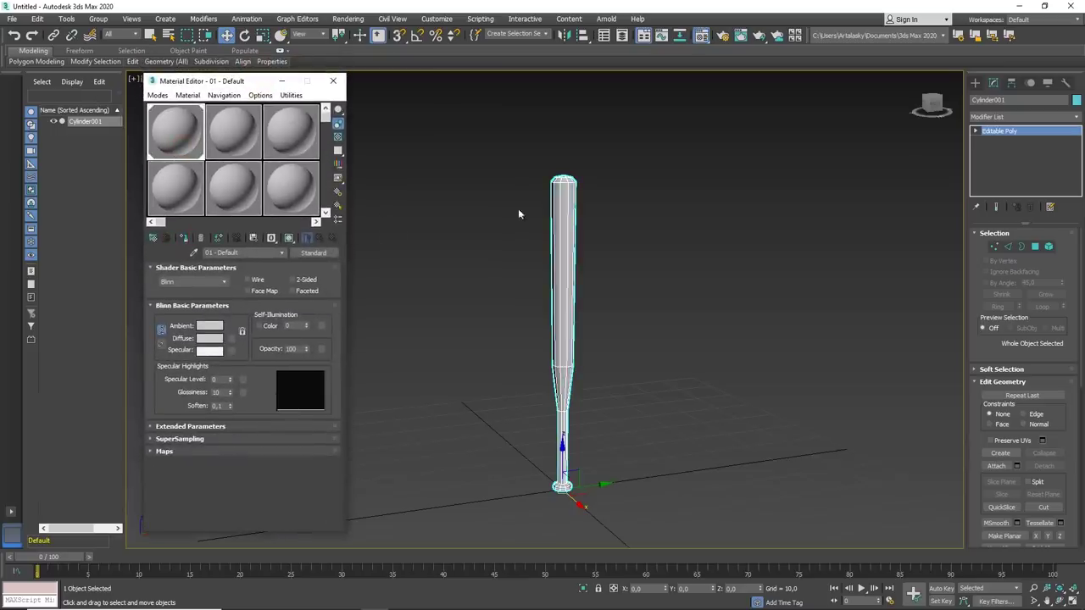
- Set the bat's object colour to black, close the material editor, and deselect
click(1075, 101)
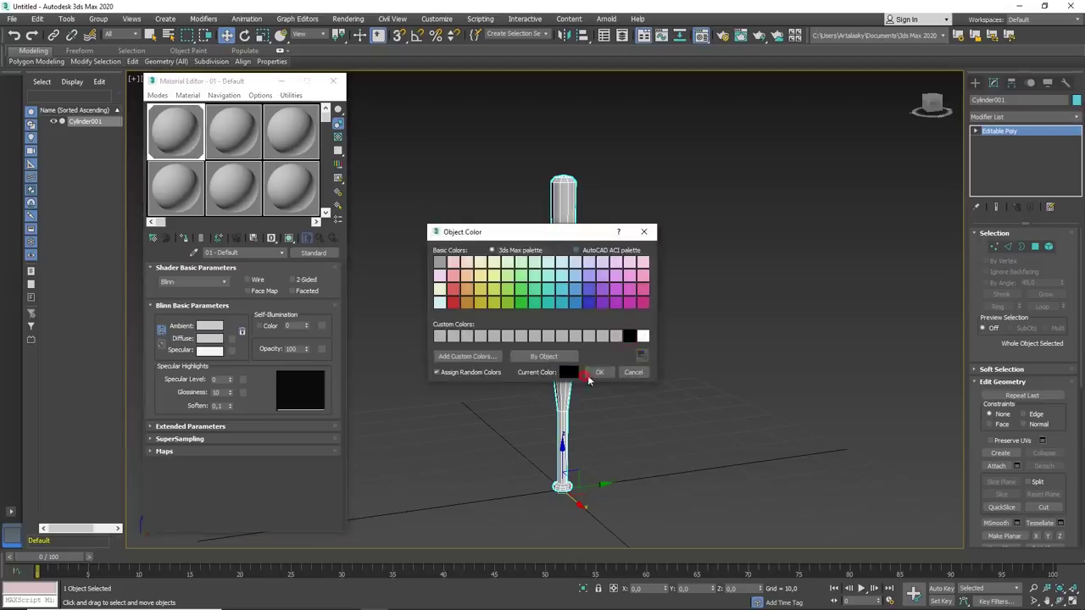
click(595, 373)
key(m)
scroll(393, 300, down, 2)
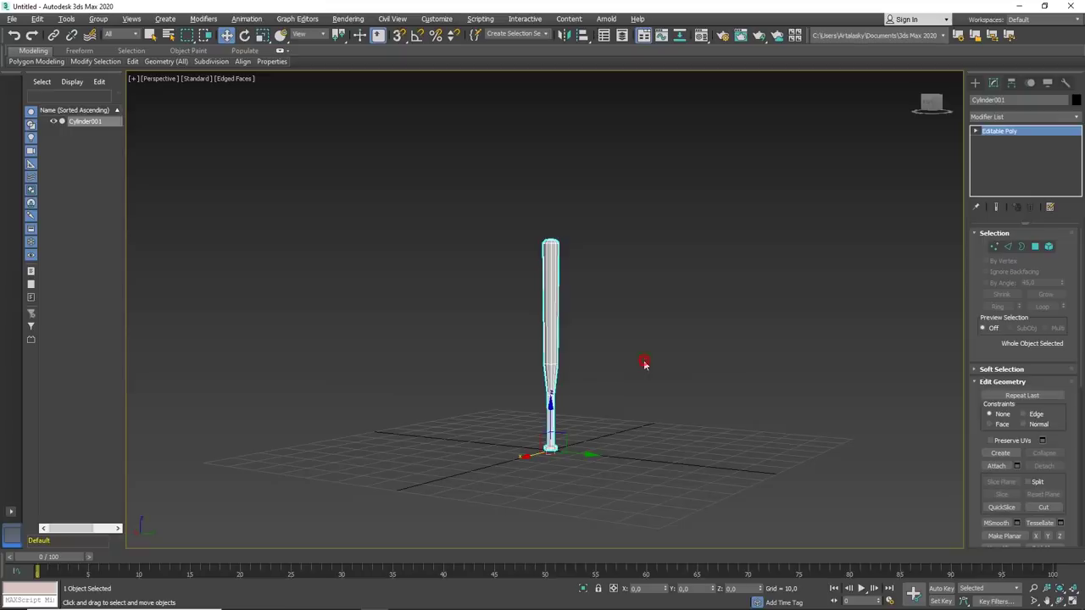
click(644, 366)
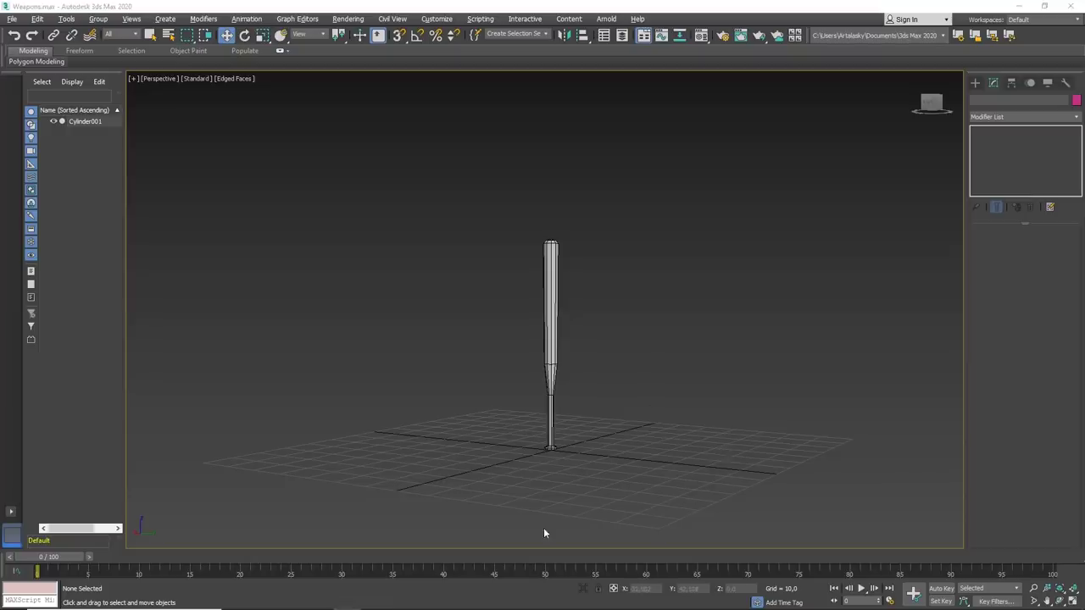
- Use Save As to store the scene as Weapons with the 3ds Max (*.max) type
click(11, 19)
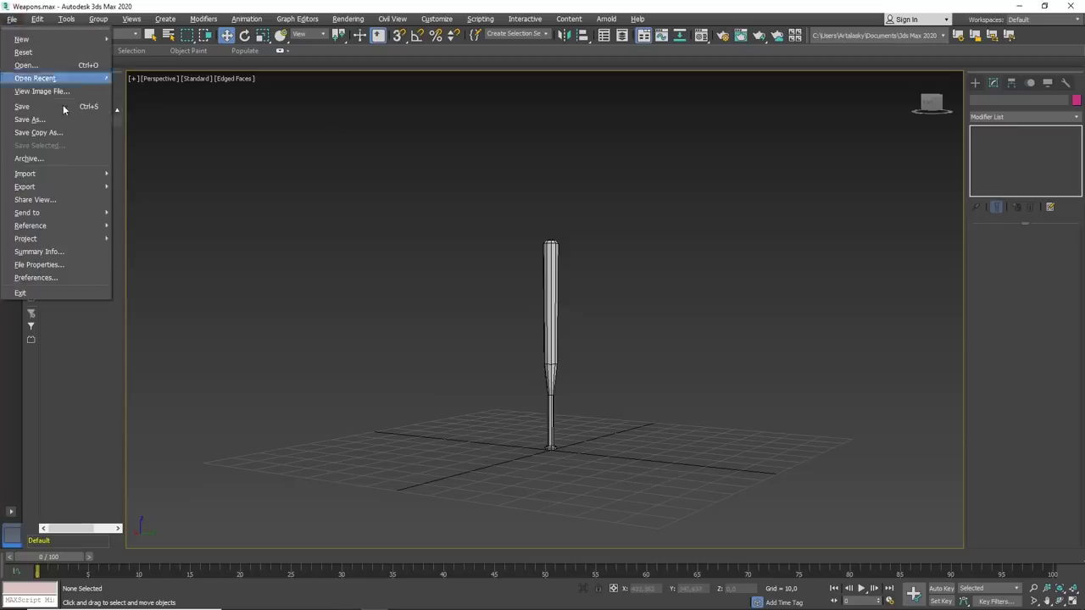
click(64, 120)
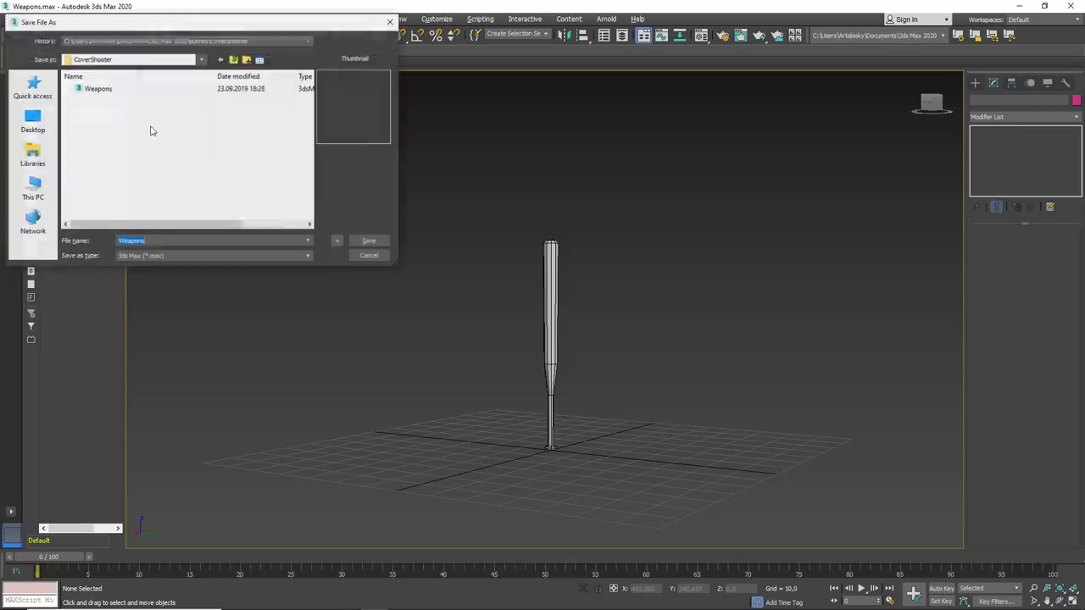
click(152, 257)
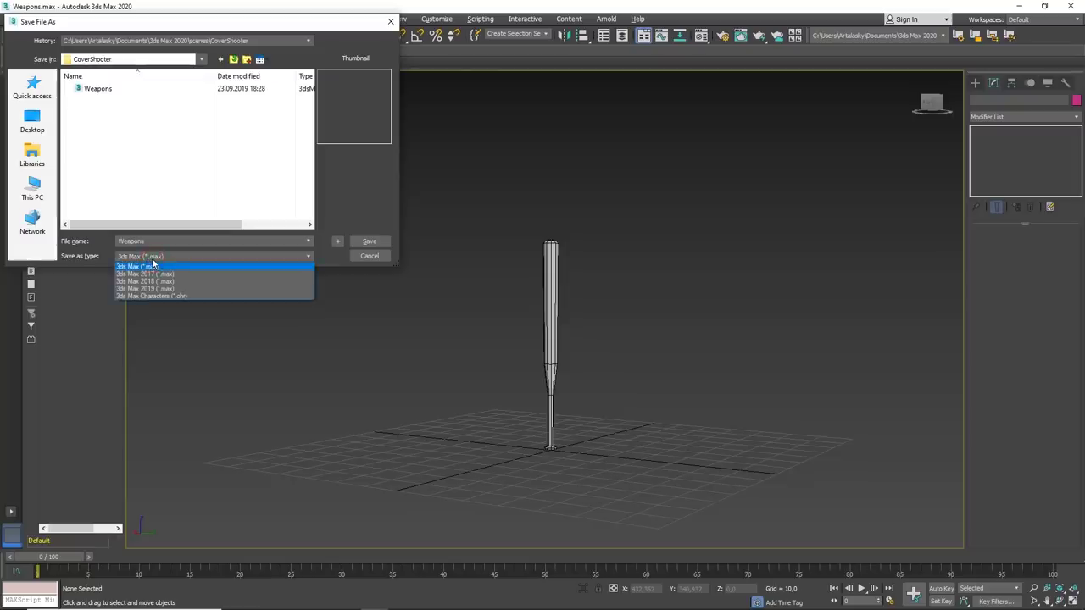
click(154, 265)
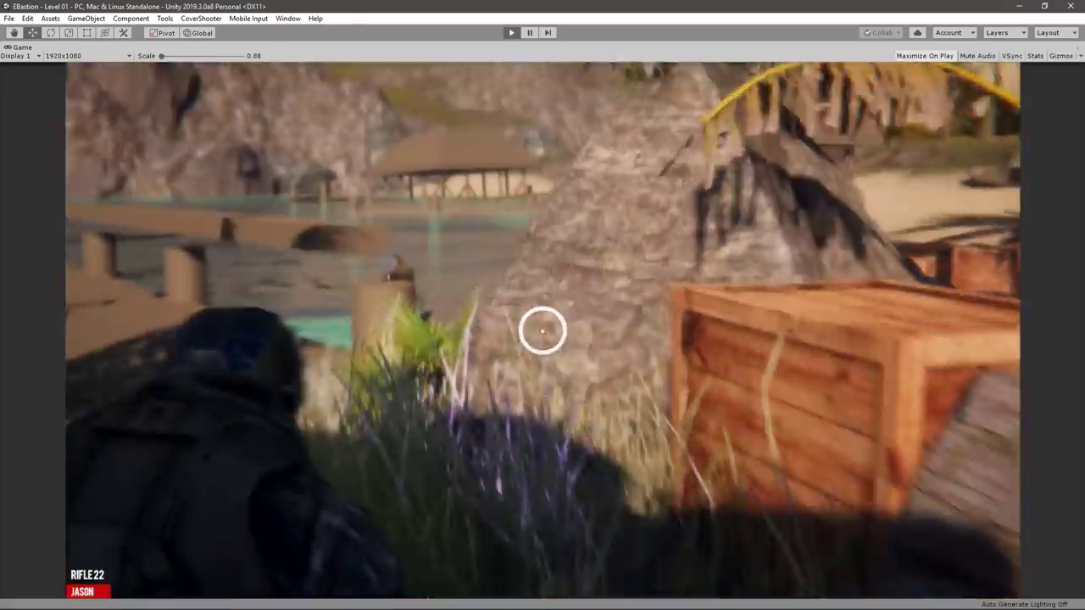
- Fire the rifle at the enemy across the water until empty, then reload to 30 rounds
click(540, 330)
click(542, 330)
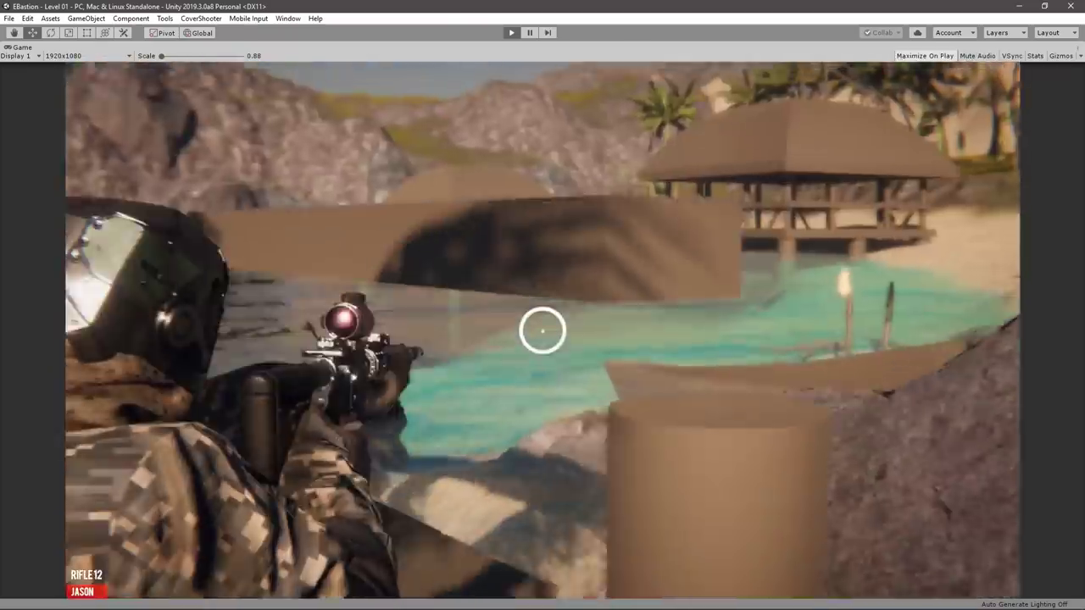
click(542, 331)
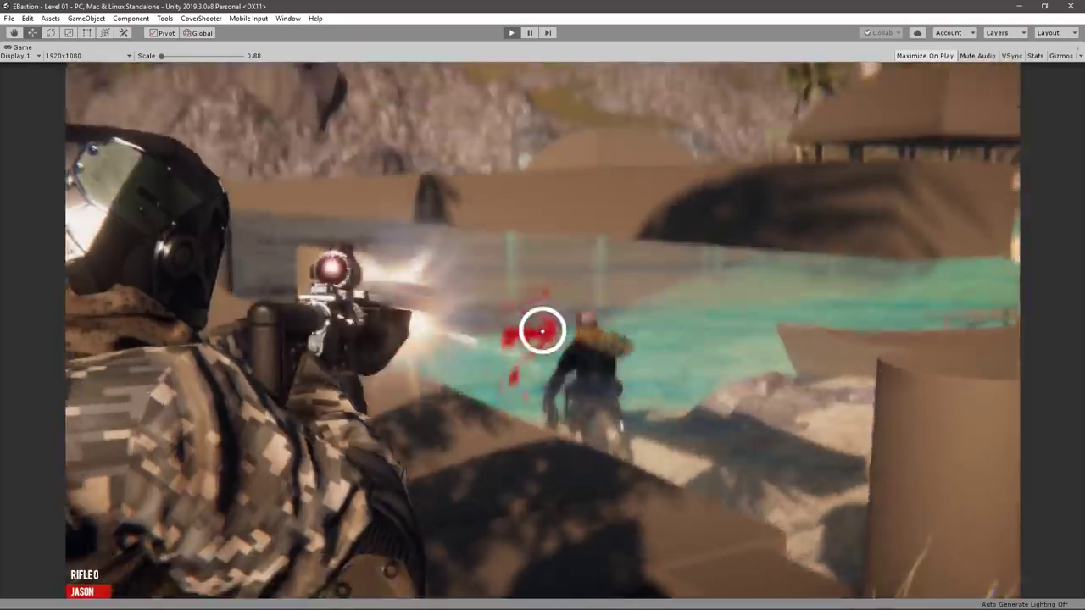
key(r)
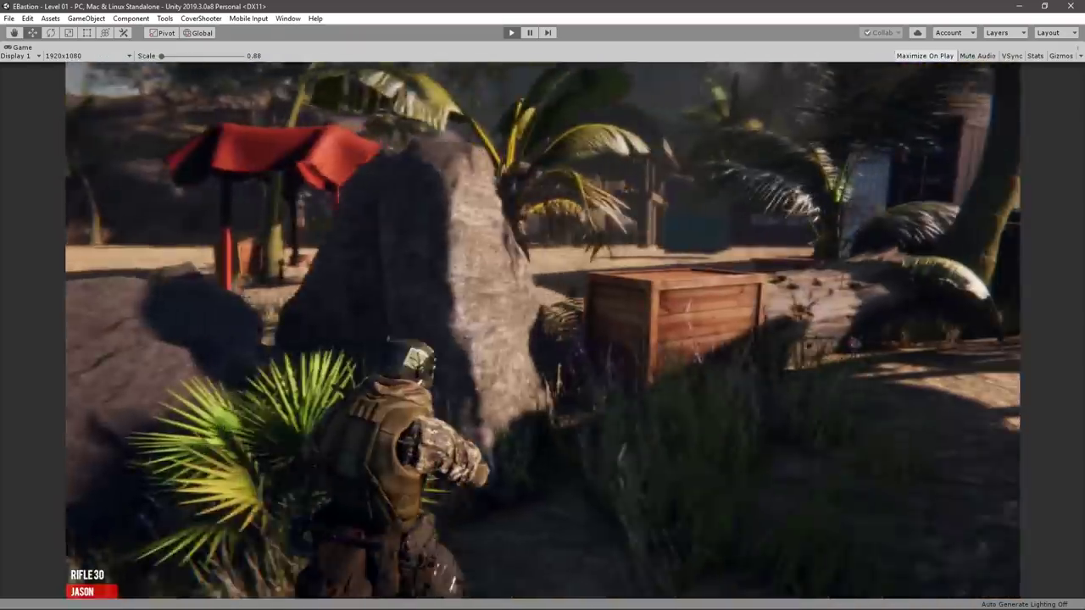